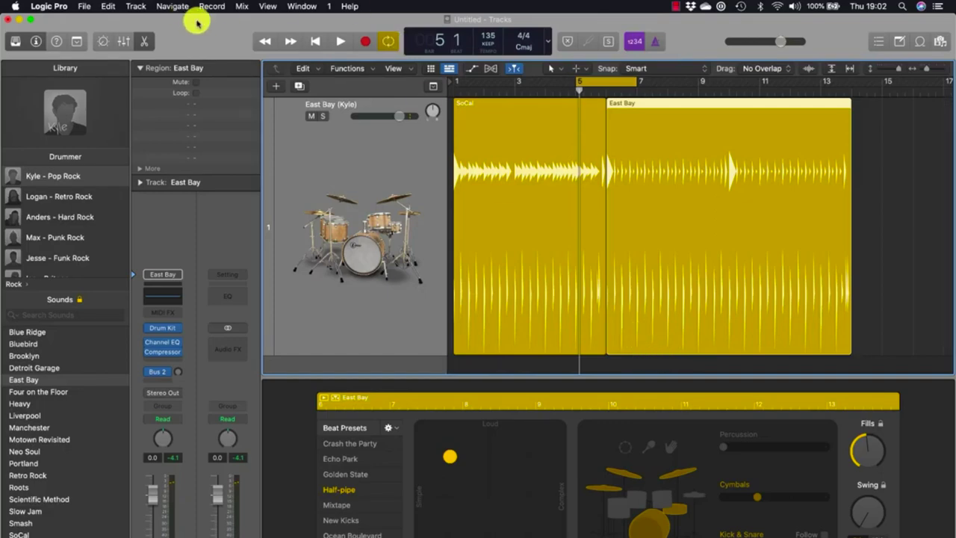
- Show the global tracks above the drummer track
key(g)
key(g)
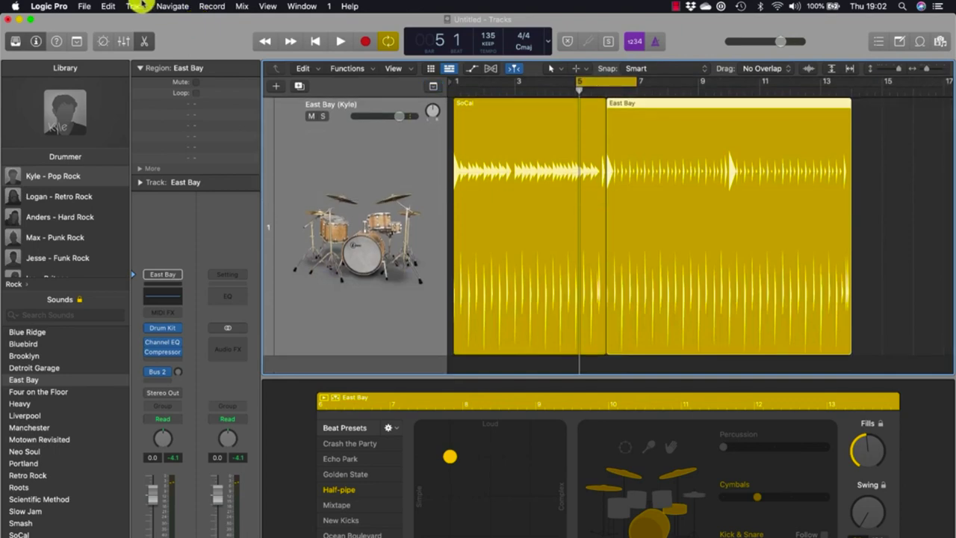
click(139, 6)
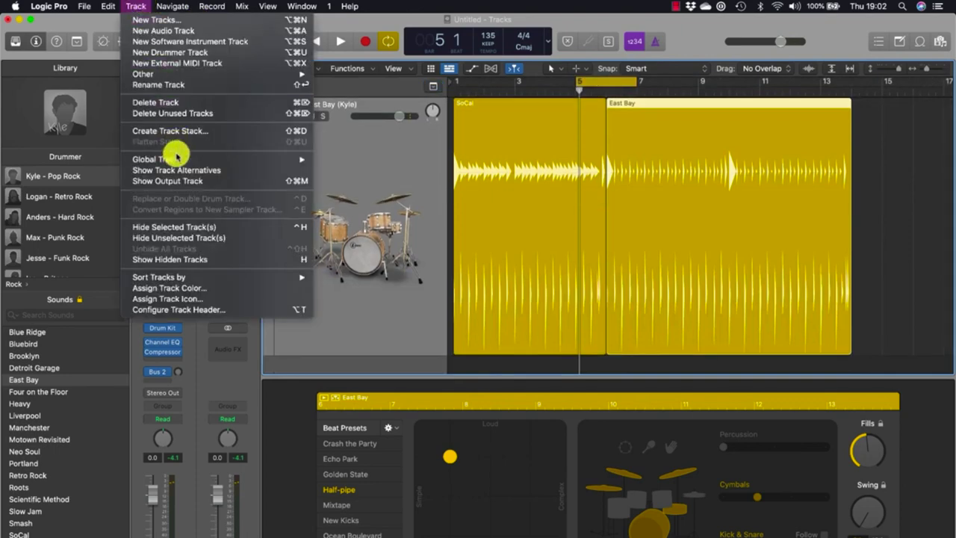
mouse_move(173, 159)
click(371, 159)
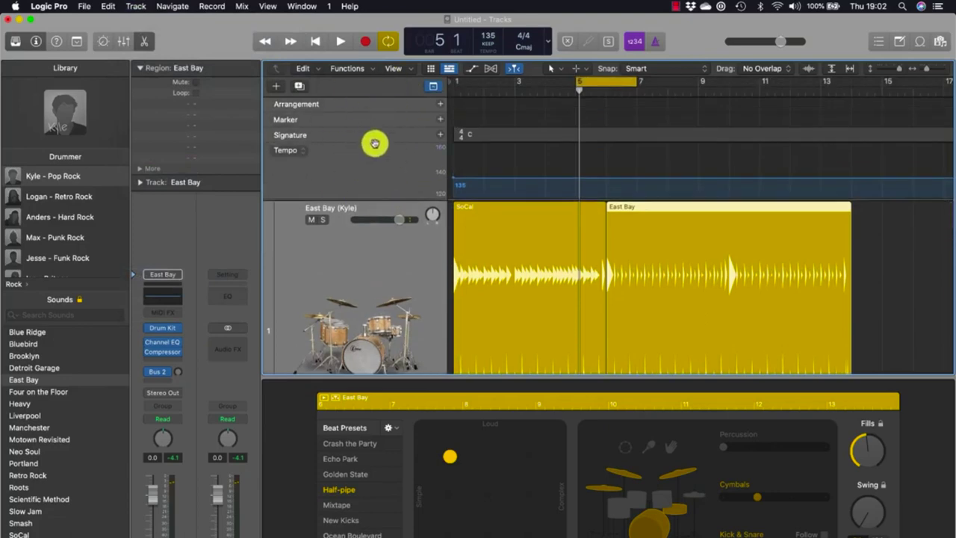
- Hide the Drummer editor and the Library, keeping the inspector open
key(e)
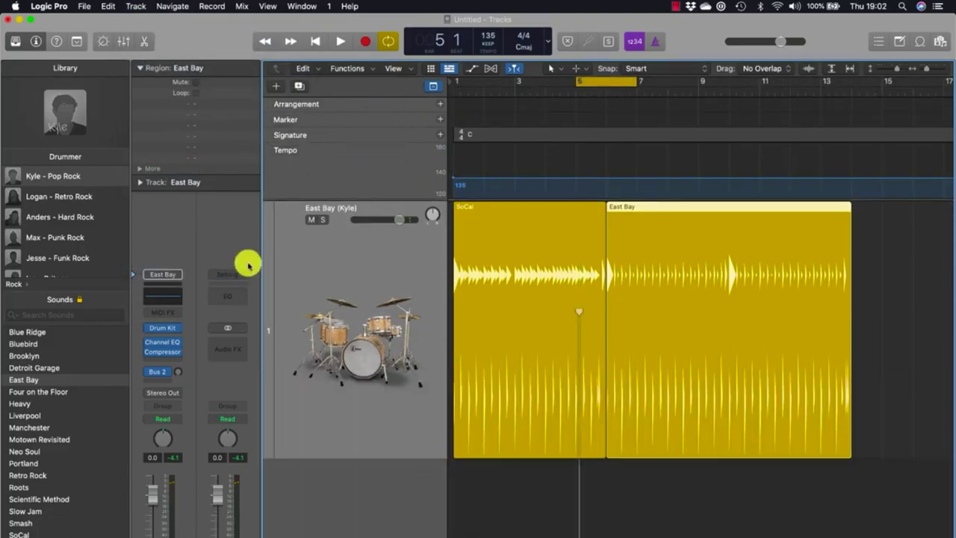
key(y)
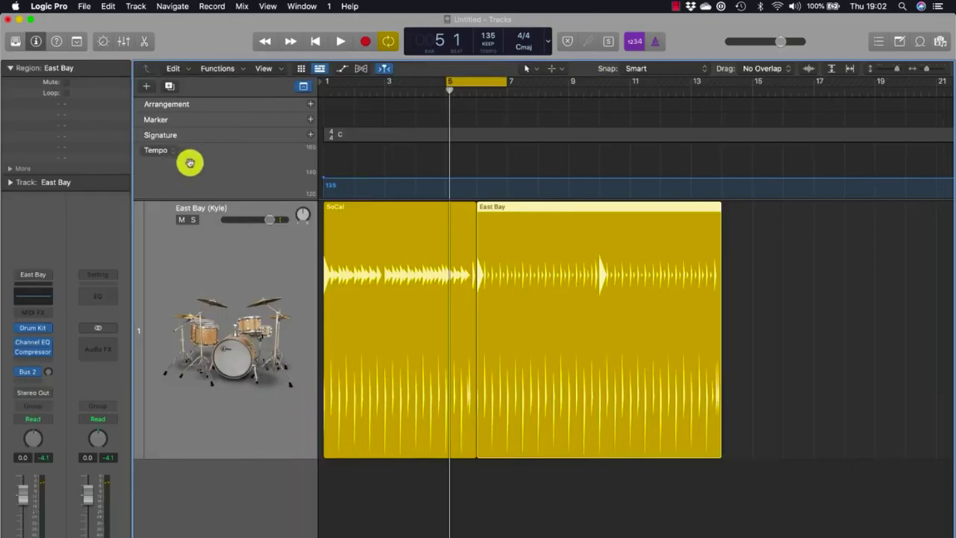
key(i)
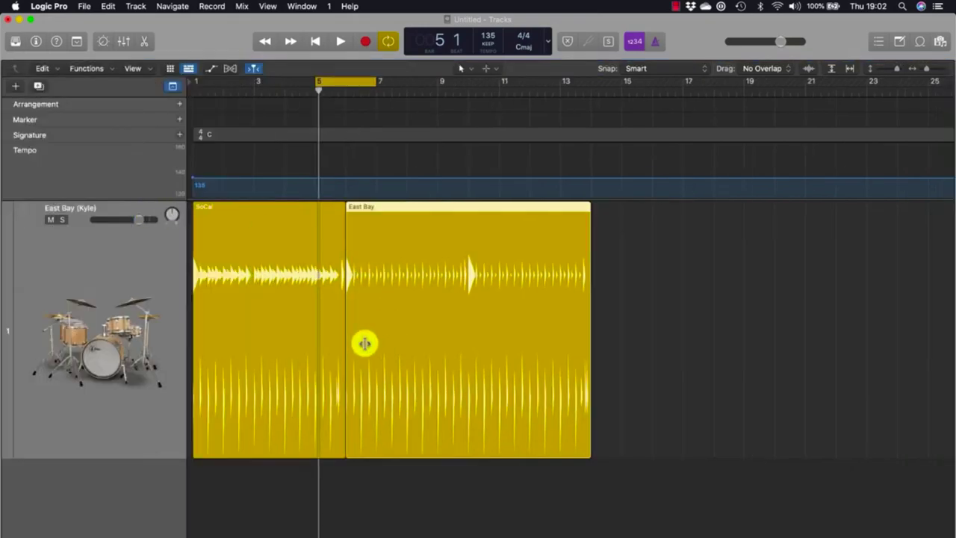
key(i)
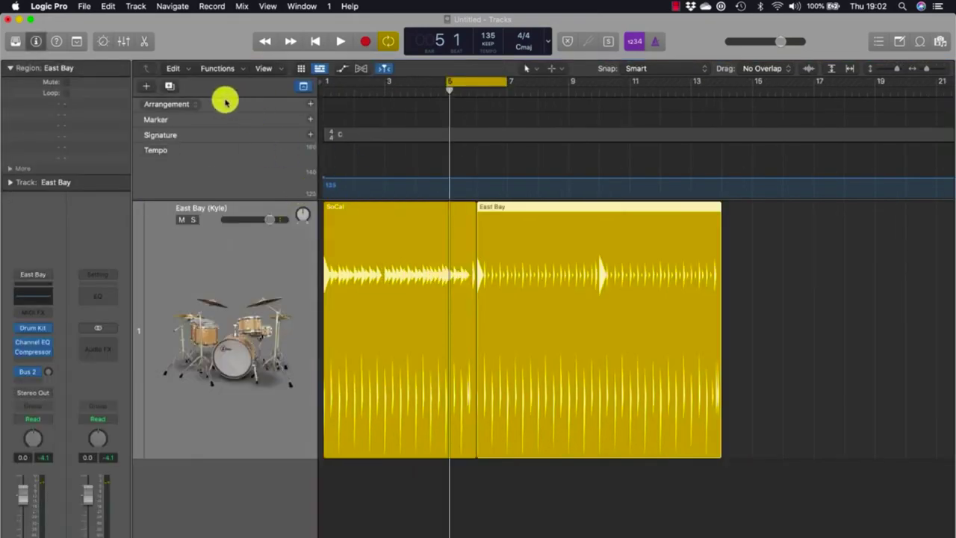
- Toggle the global tracks off and back on several times
key(g)
key(g)
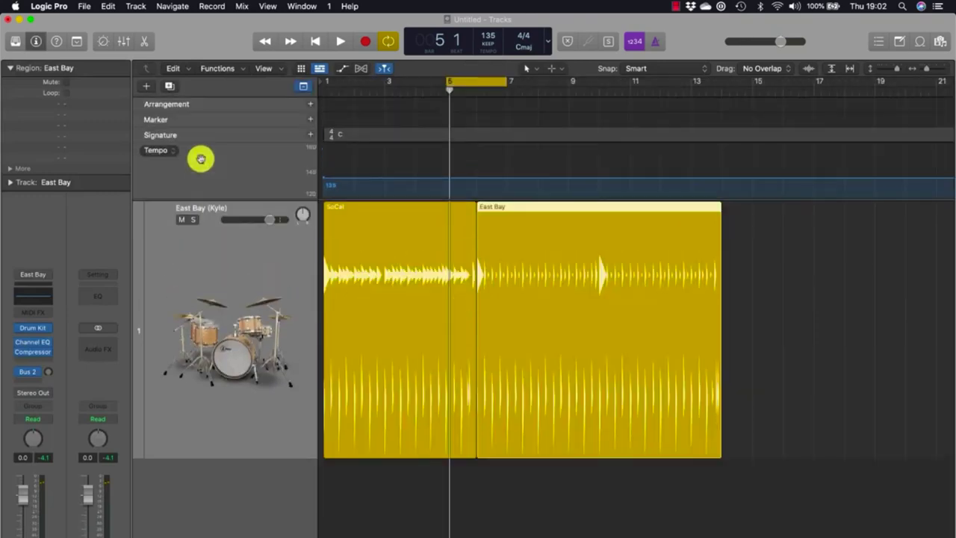
key(g)
key(g)
key(g)
key(g)
key(g)
key(g)
- Delete both existing drummer regions, SoCal and East Bay, from the track
click(209, 104)
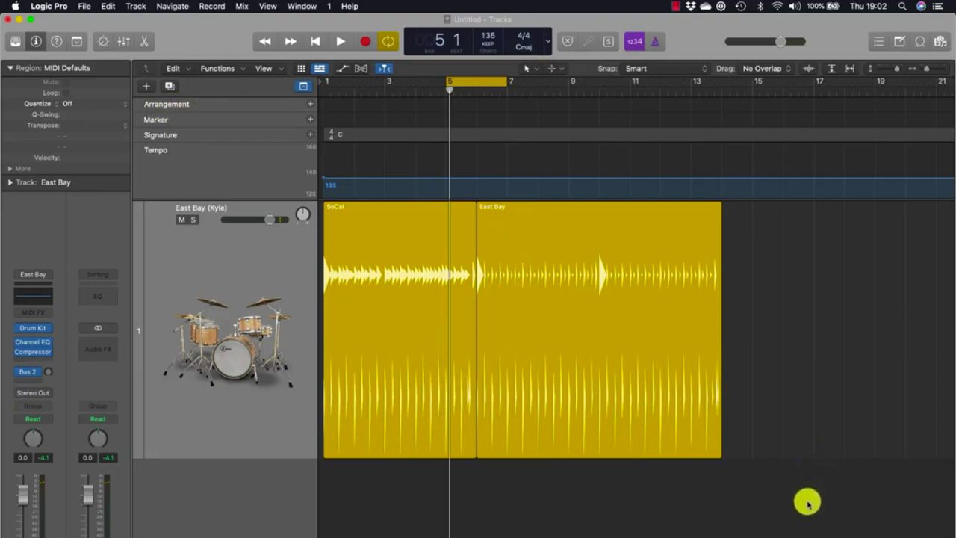
drag(807, 501, 370, 312)
key(Delete)
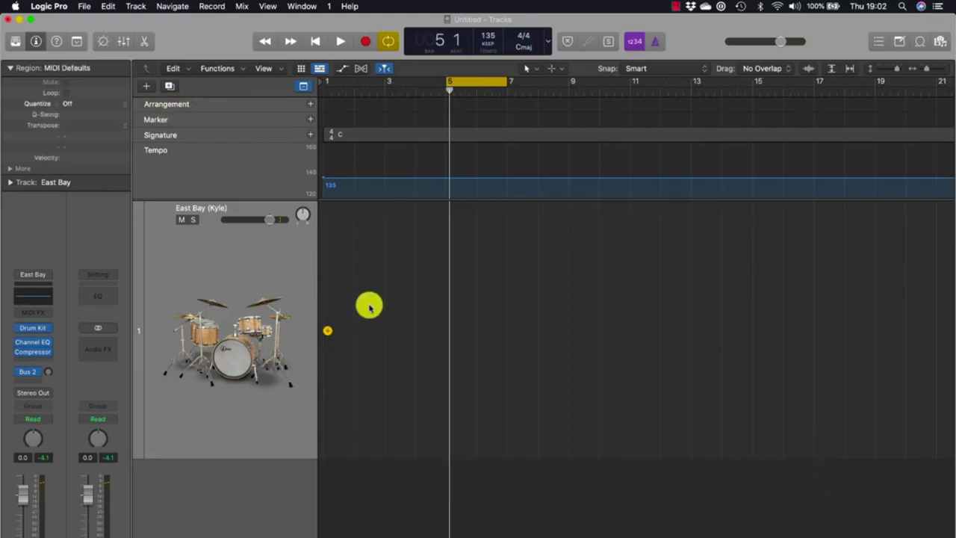
- Turn off the cycle range and return the playhead to bar 1
click(484, 81)
key(Return)
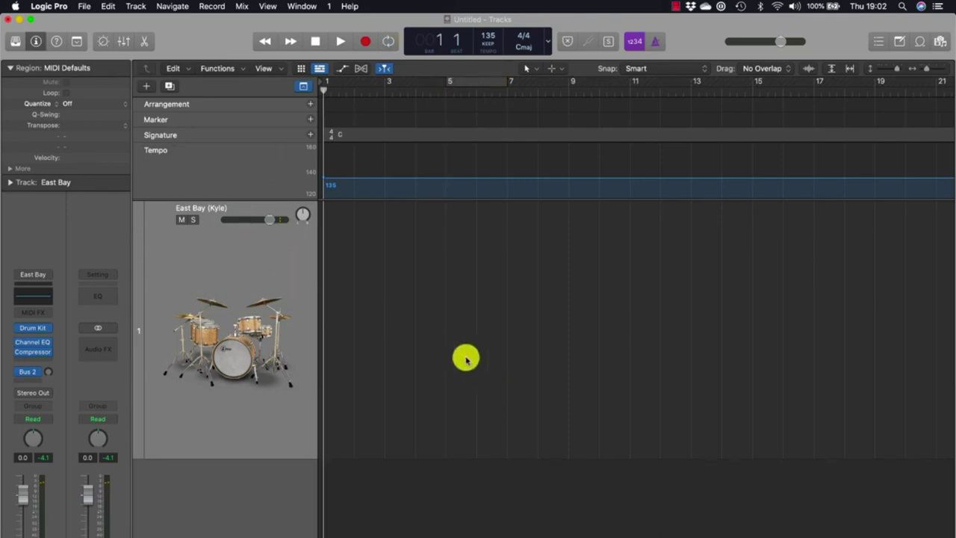
- Hide the Tempo track from the global tracks and bring it back
right_click(243, 105)
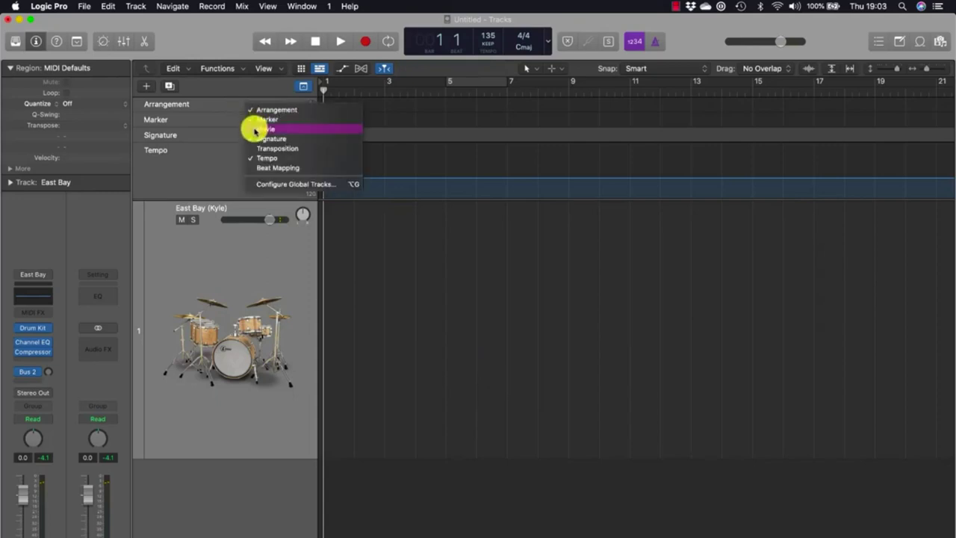
click(219, 129)
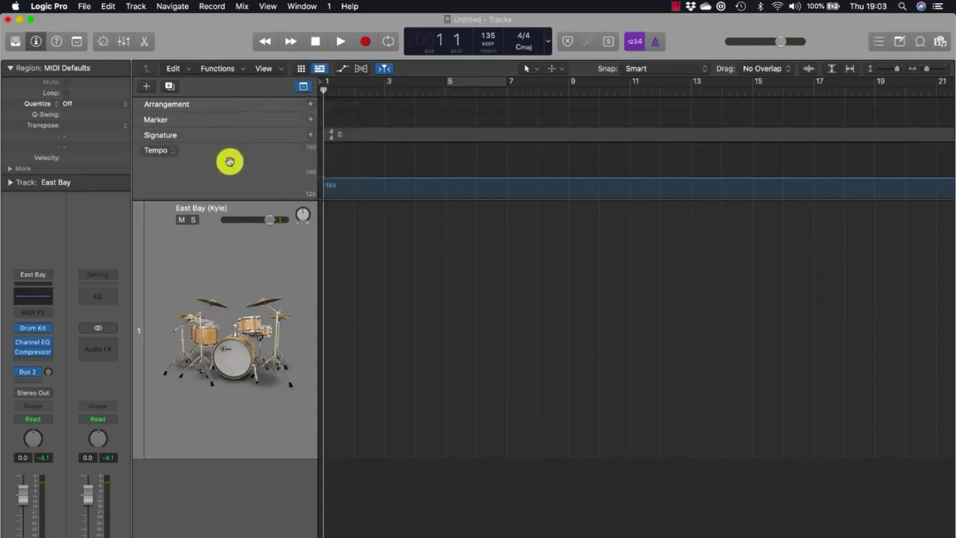
right_click(229, 160)
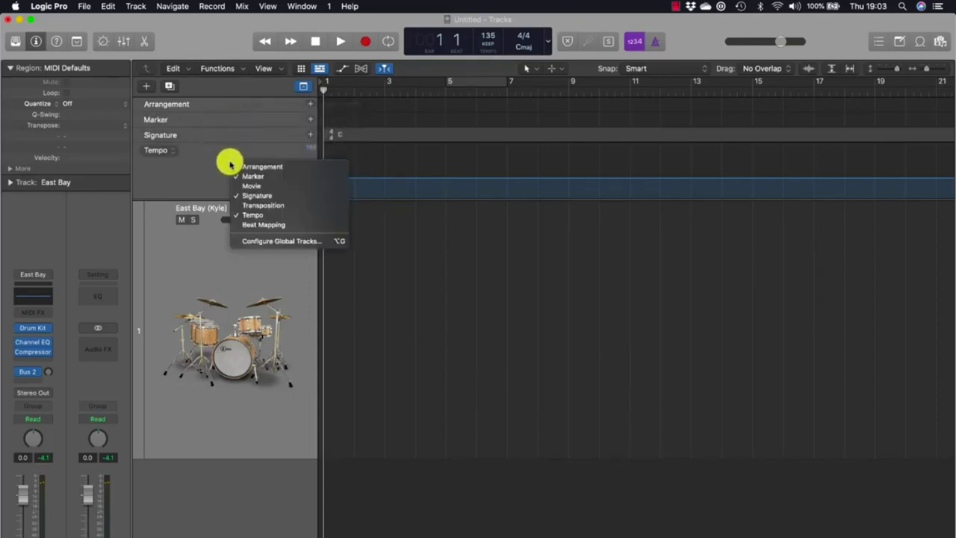
click(246, 214)
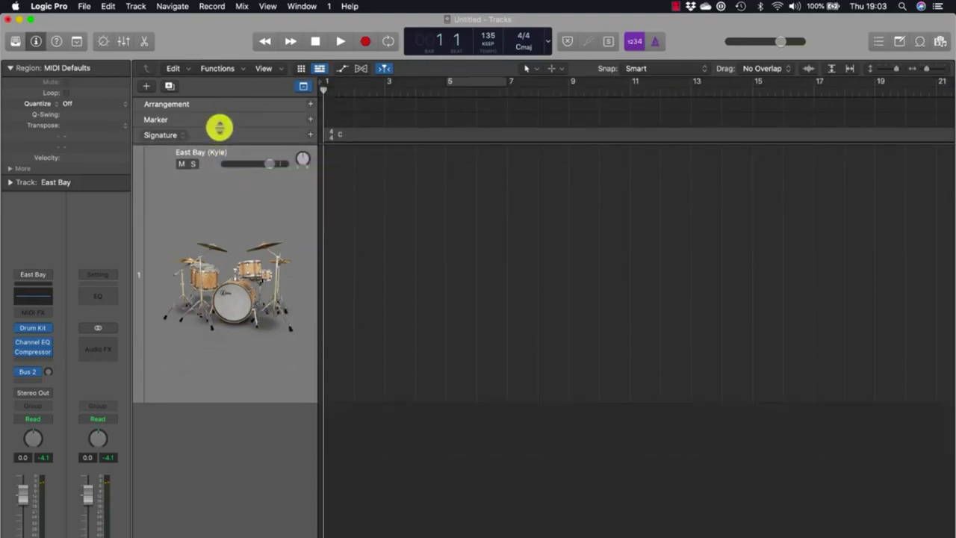
right_click(217, 126)
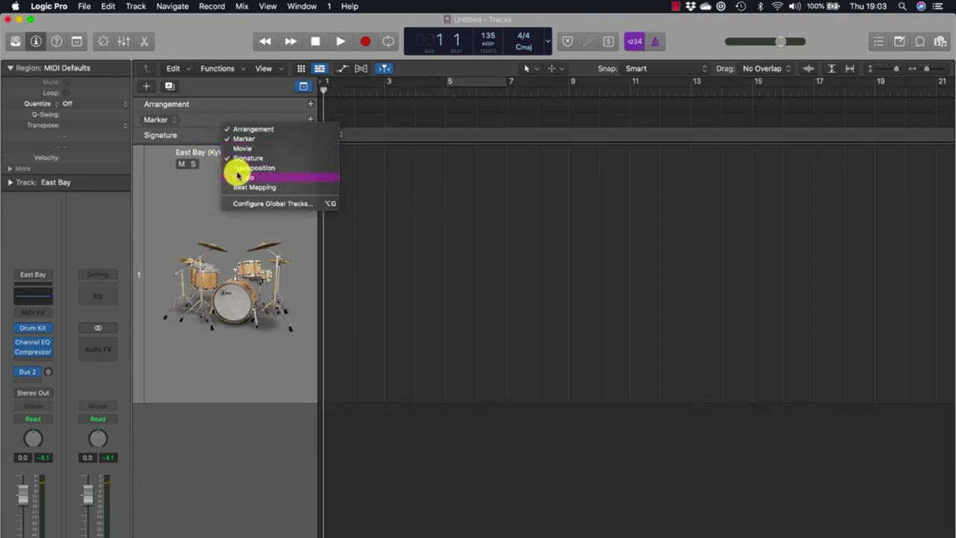
click(238, 177)
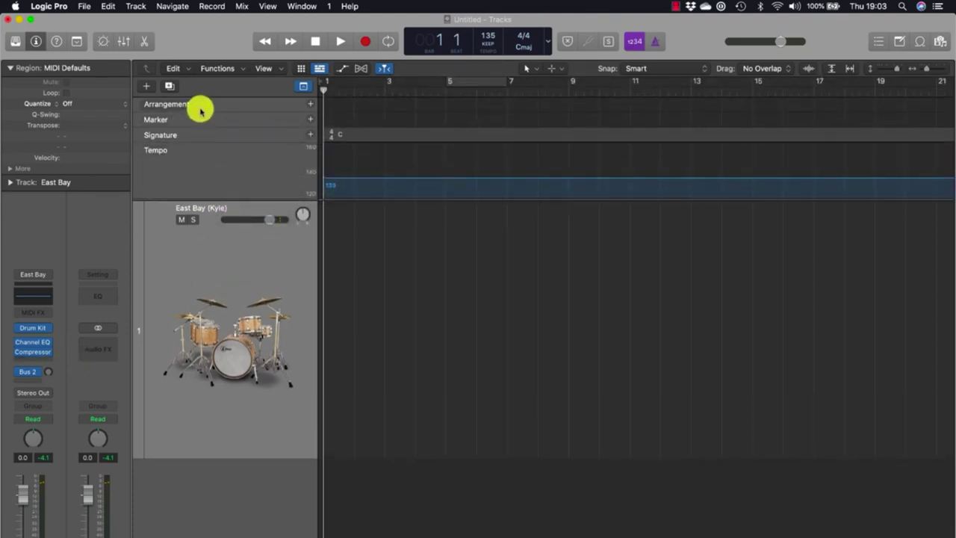
- Increase the height of the Arrangement global track and create an arrangement marker at bar 1
mouse_move(207, 111)
mouse_down()
mouse_move(211, 184)
mouse_move(212, 172)
mouse_up()
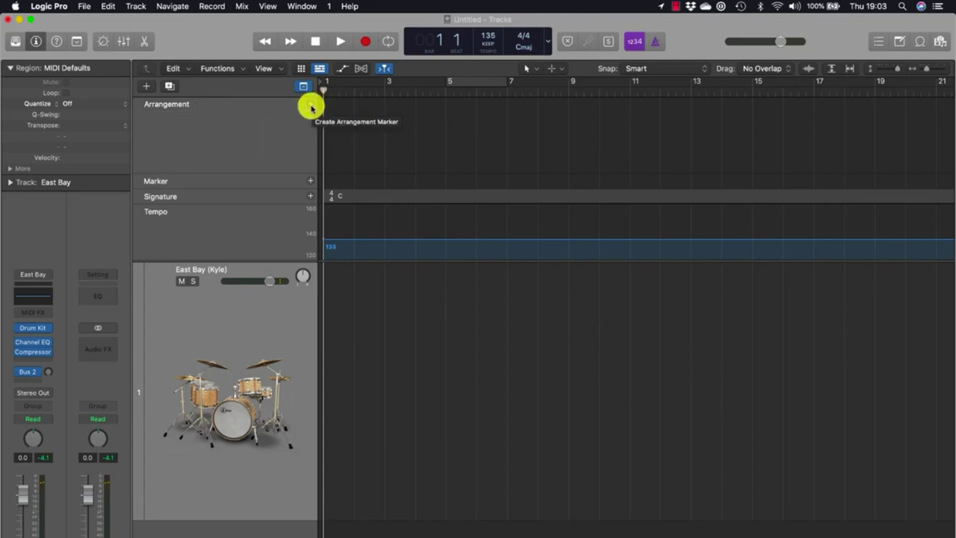
click(311, 108)
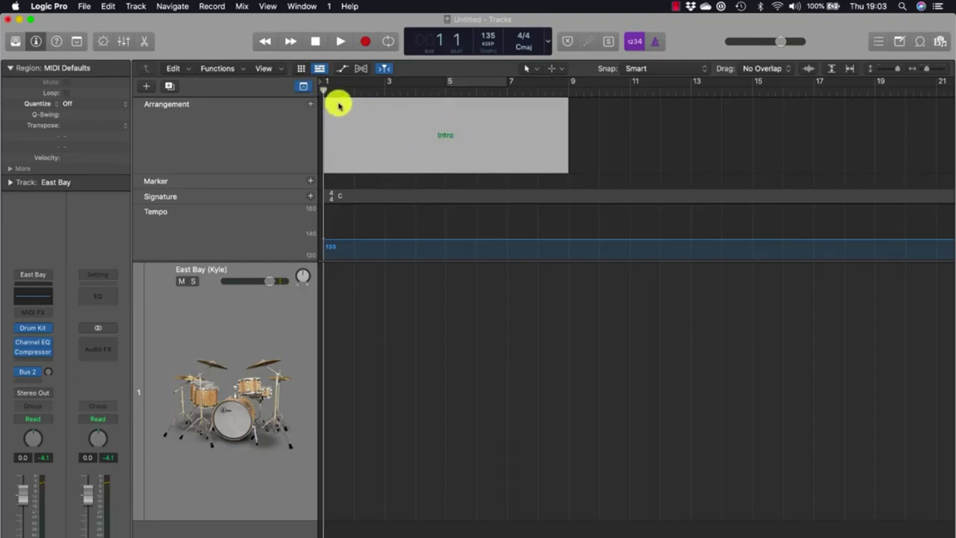
mouse_move(337, 102)
mouse_down()
mouse_move(401, 102)
mouse_move(428, 114)
mouse_up()
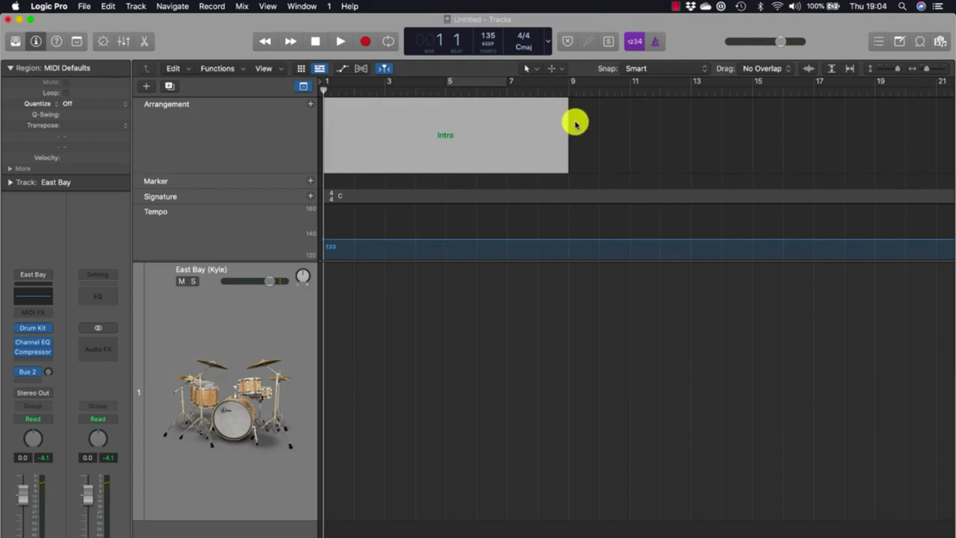
click(448, 135)
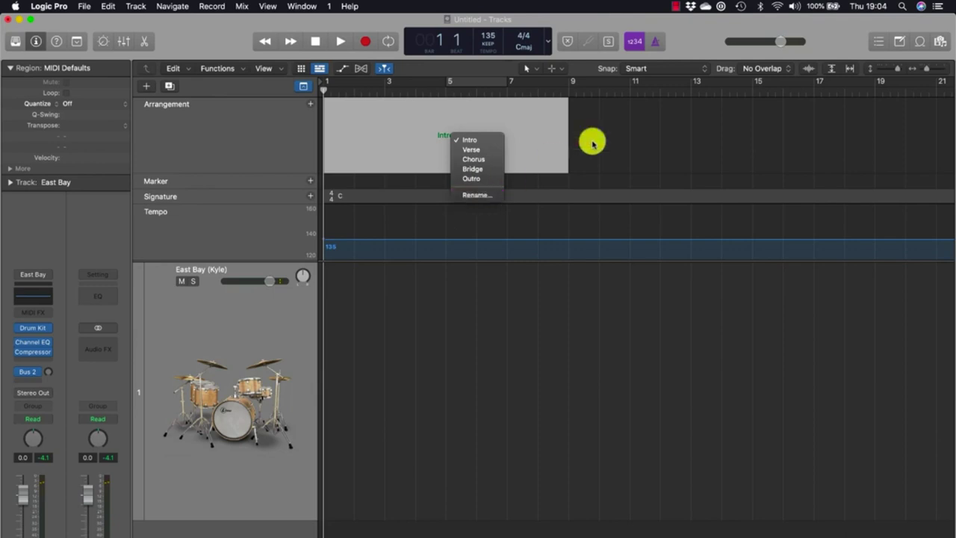
click(615, 128)
click(564, 170)
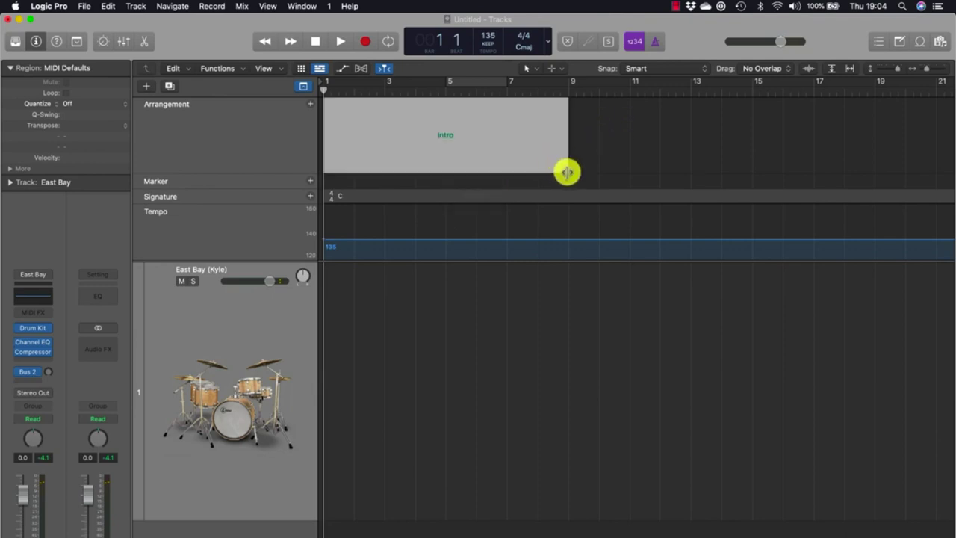
- Shorten the Intro arrangement marker to four bars so that it ends at bar 5
drag(567, 172, 444, 171)
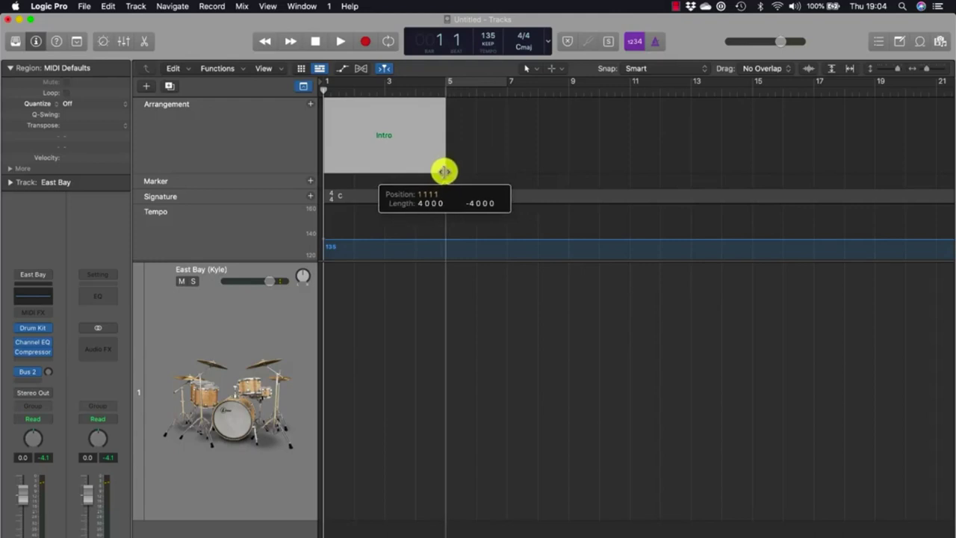
mouse_move(444, 172)
mouse_down()
mouse_move(428, 168)
mouse_move(446, 169)
mouse_up()
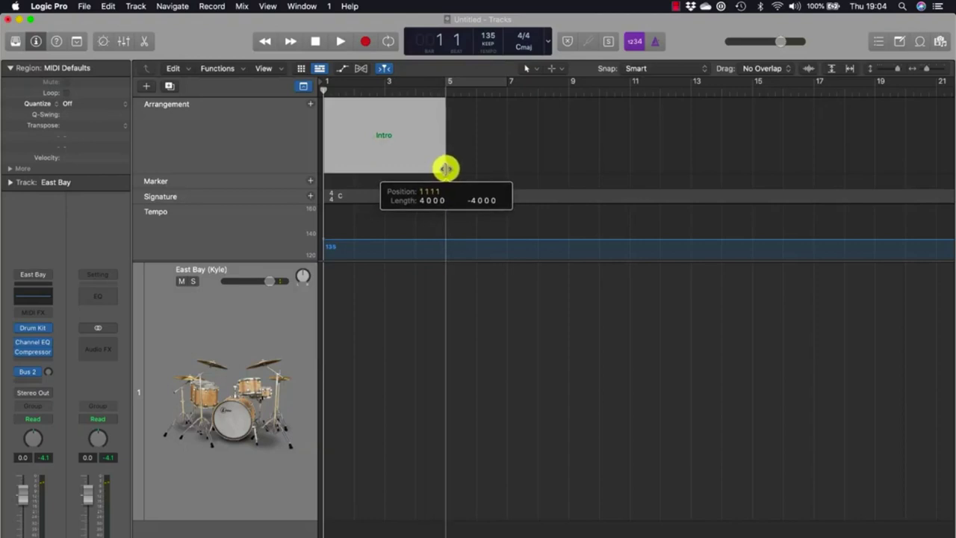
drag(445, 170, 444, 168)
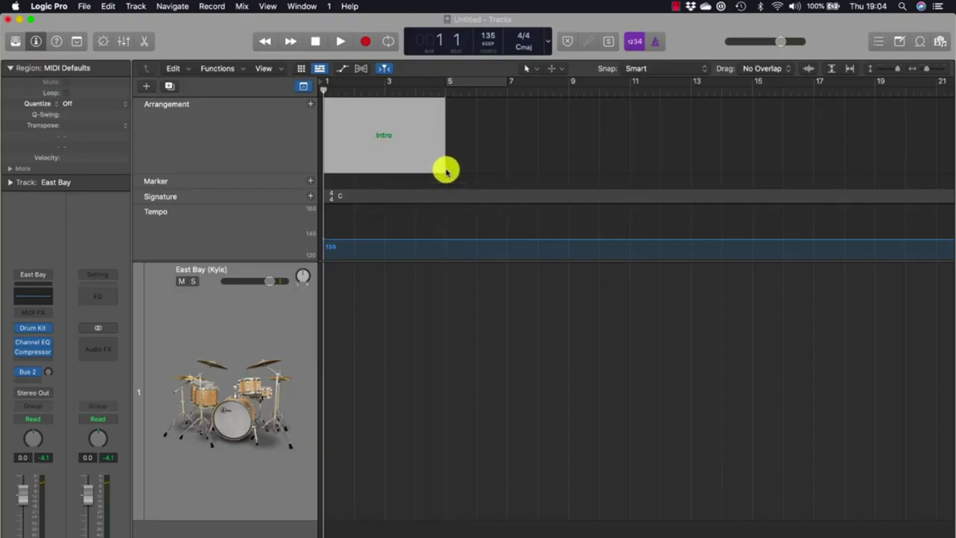
- Add Verse and Chorus arrangement markers after the Intro, shortening the Verse to end at about bar 9
click(310, 105)
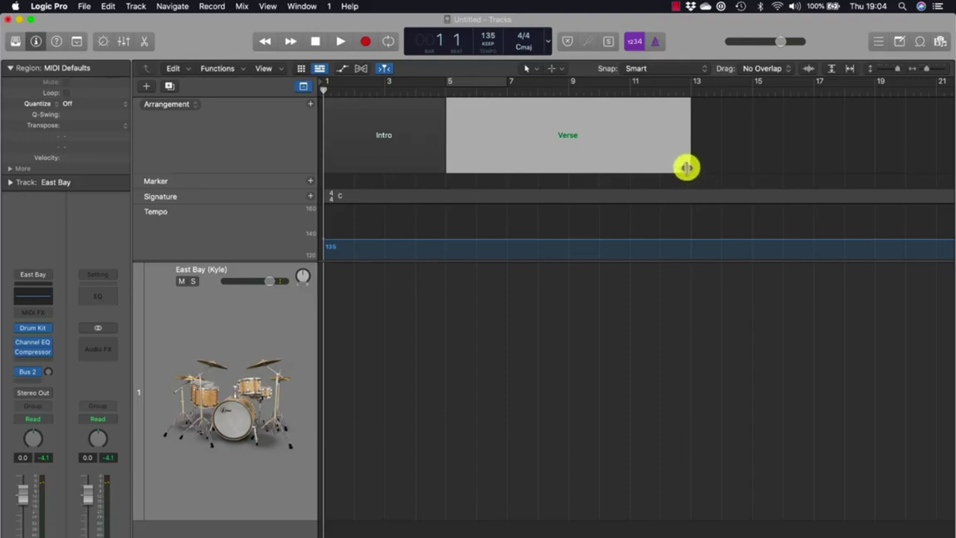
drag(686, 167, 570, 171)
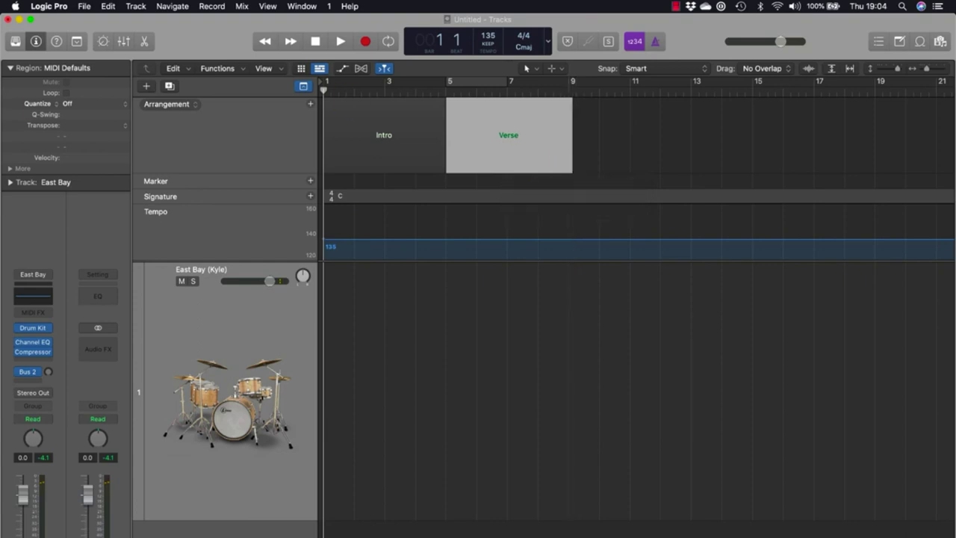
click(310, 104)
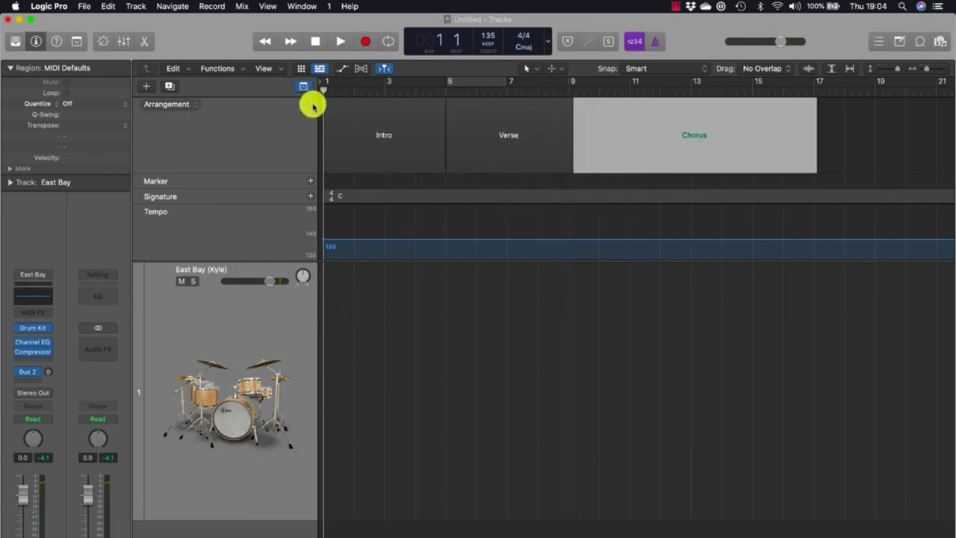
click(705, 135)
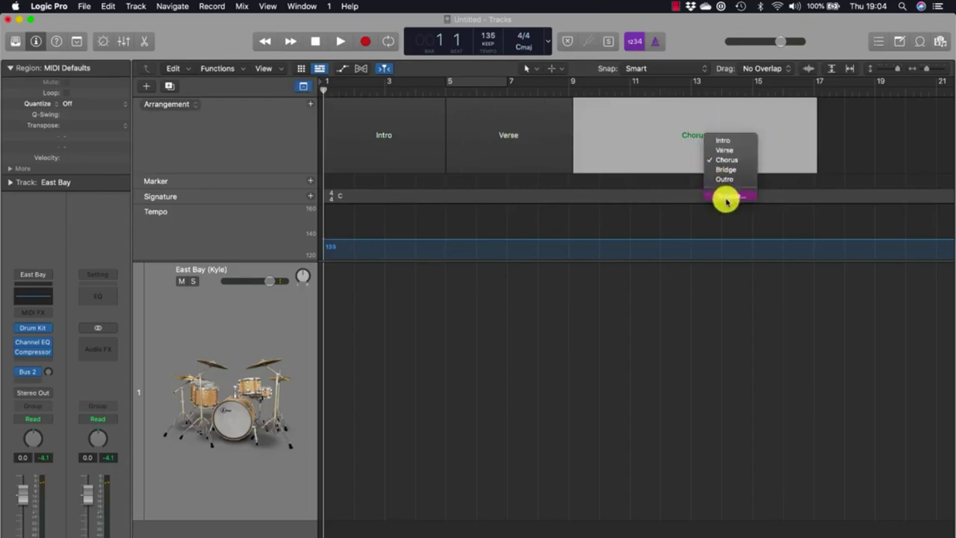
click(537, 137)
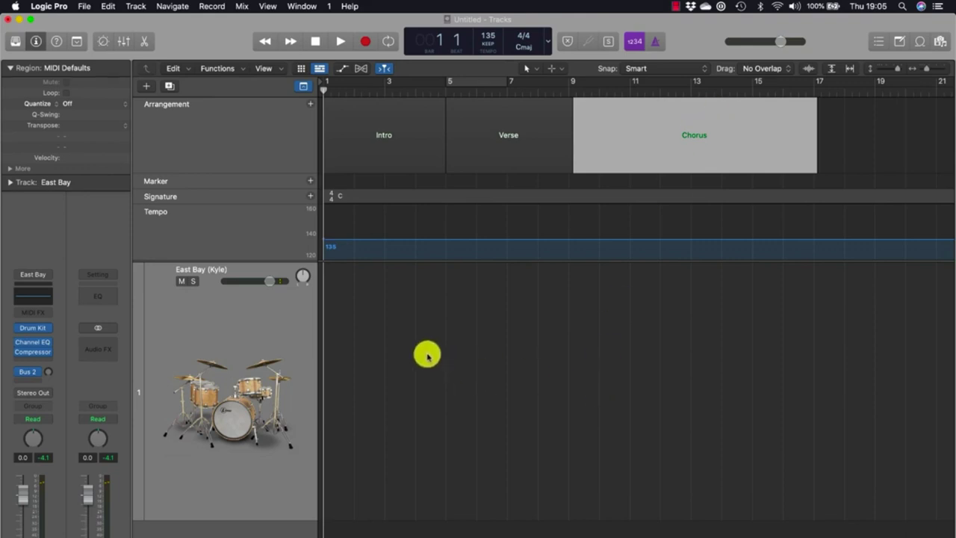
- Populate the empty drummer track with drummer regions that follow the arrangement markers
click(388, 363)
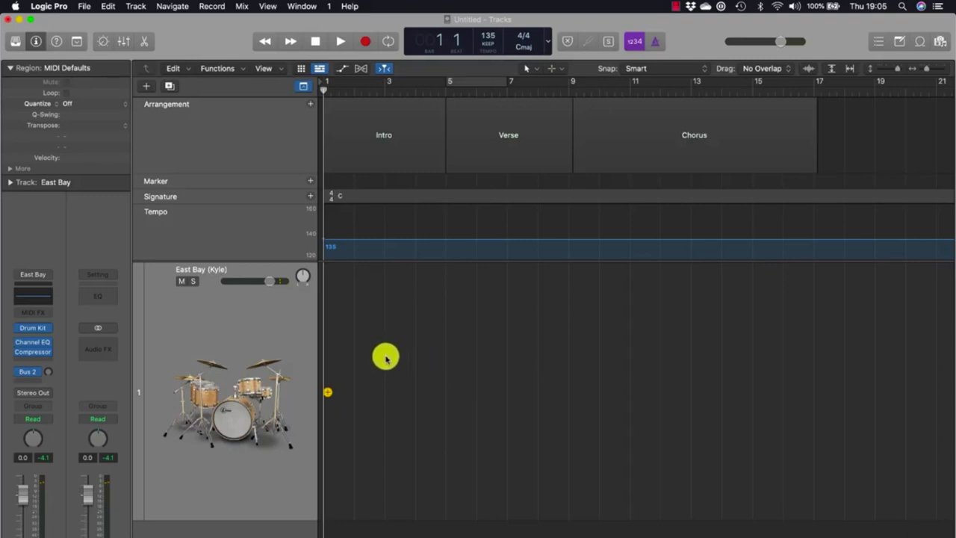
right_click(386, 360)
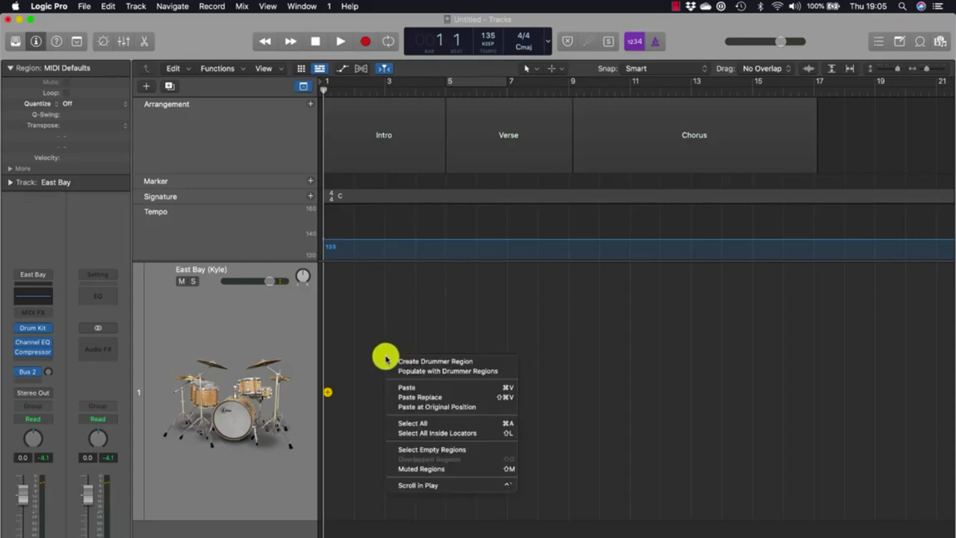
click(429, 372)
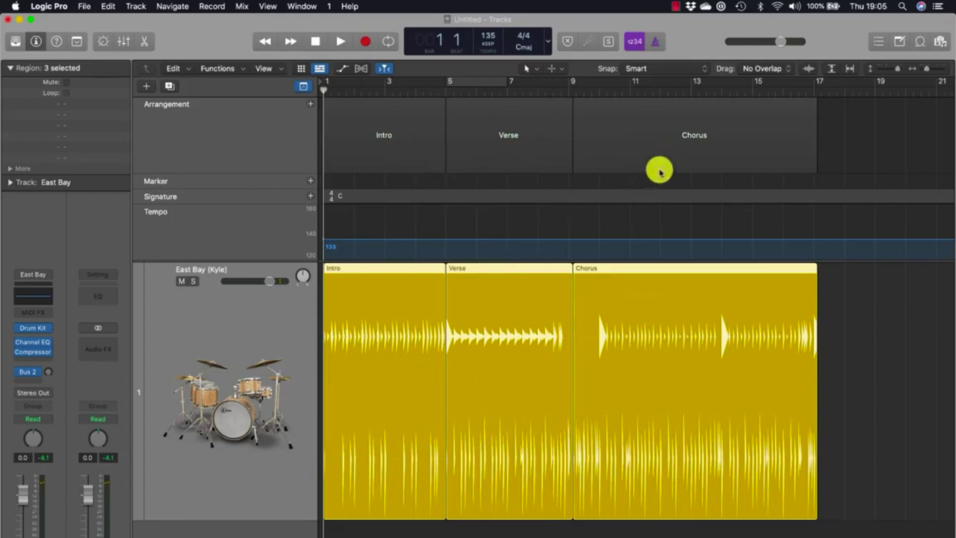
- Move the boundary between the Intro and Verse arrangement markers back to bar 4
click(443, 148)
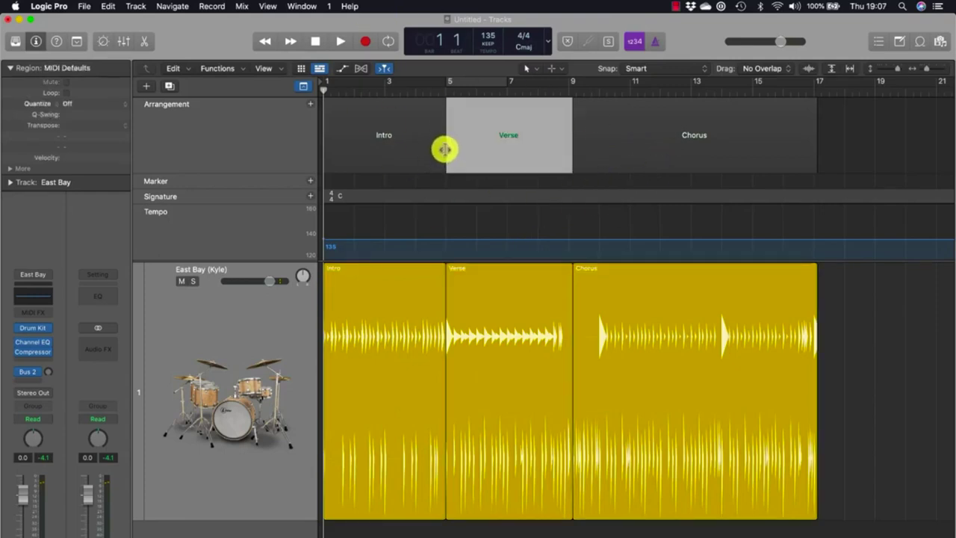
drag(444, 149, 416, 154)
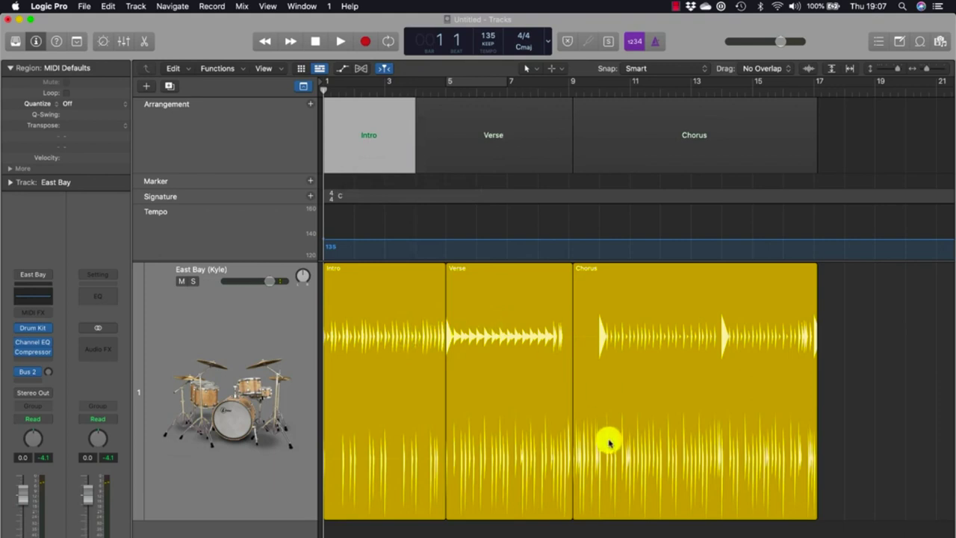
- Delete the three drummer regions and repopulate the track with drummer regions that match the current arrangement markers
drag(856, 434, 398, 418)
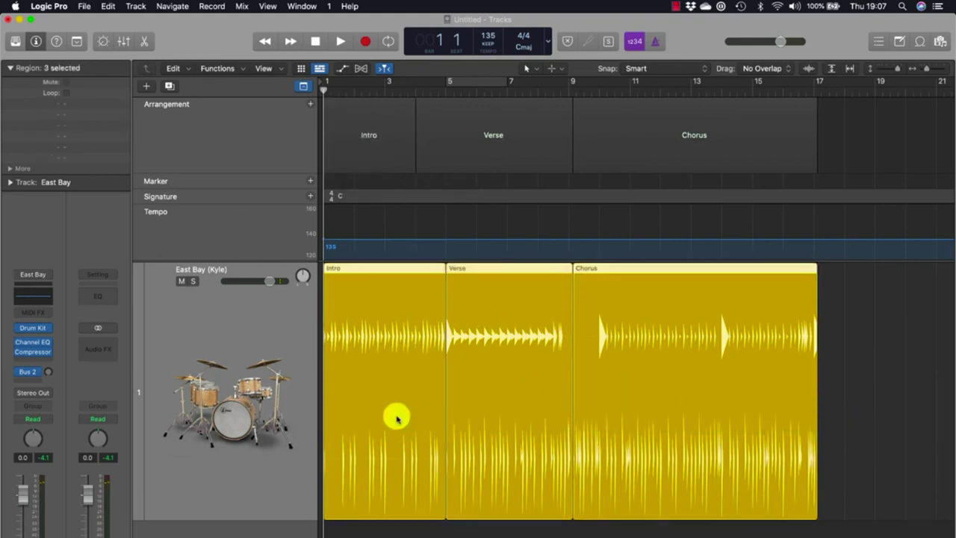
key(Delete)
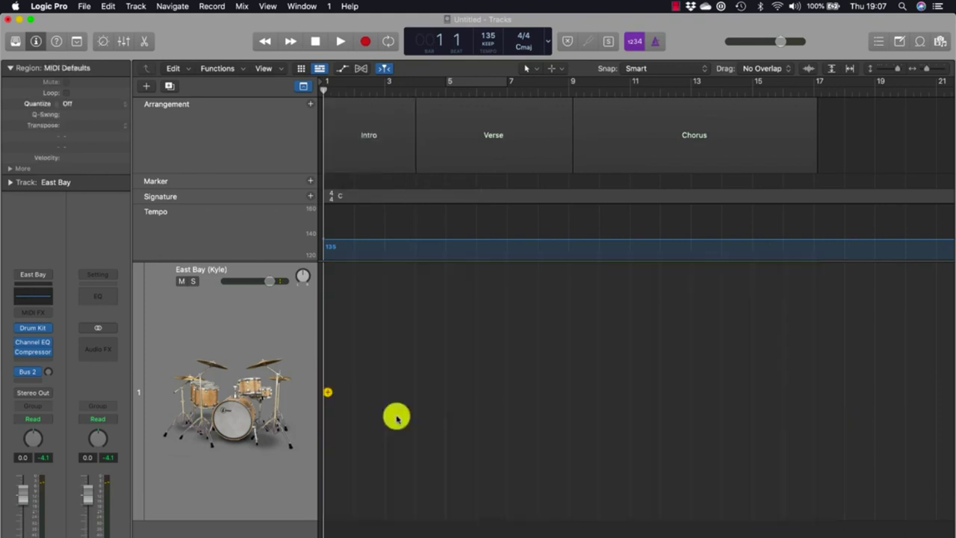
right_click(358, 321)
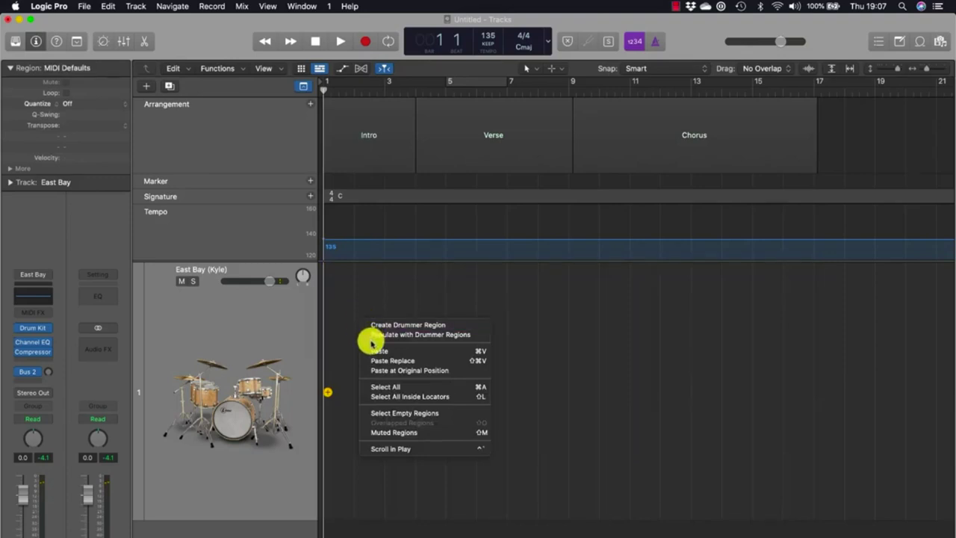
click(376, 334)
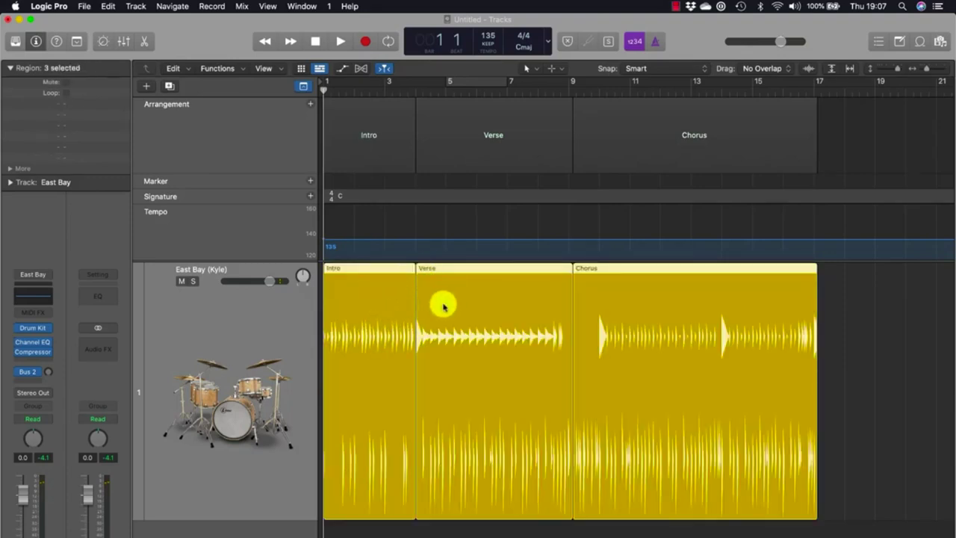
click(673, 174)
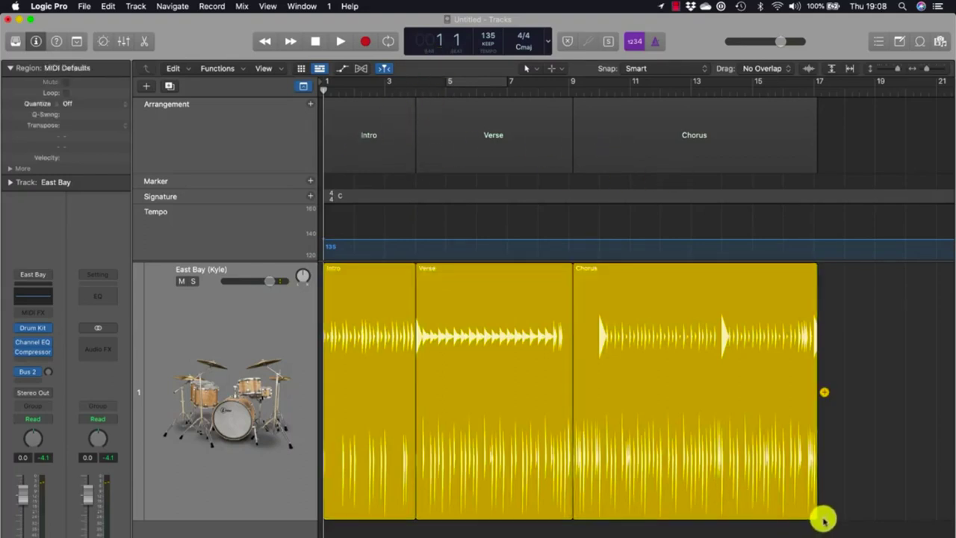
- Shorten the Chorus drummer region to end at about bar 13 and loop it out to about bar 17
drag(813, 511, 687, 518)
drag(687, 267, 806, 277)
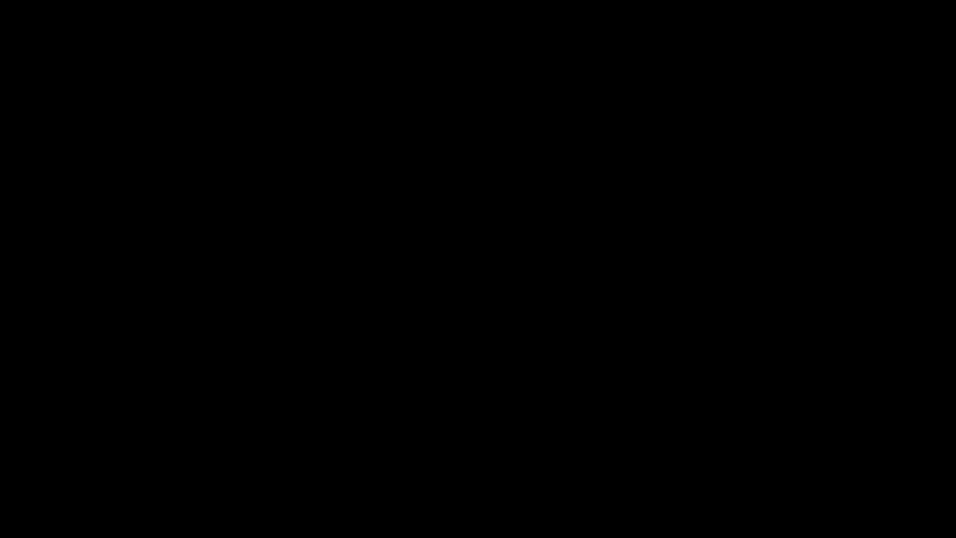
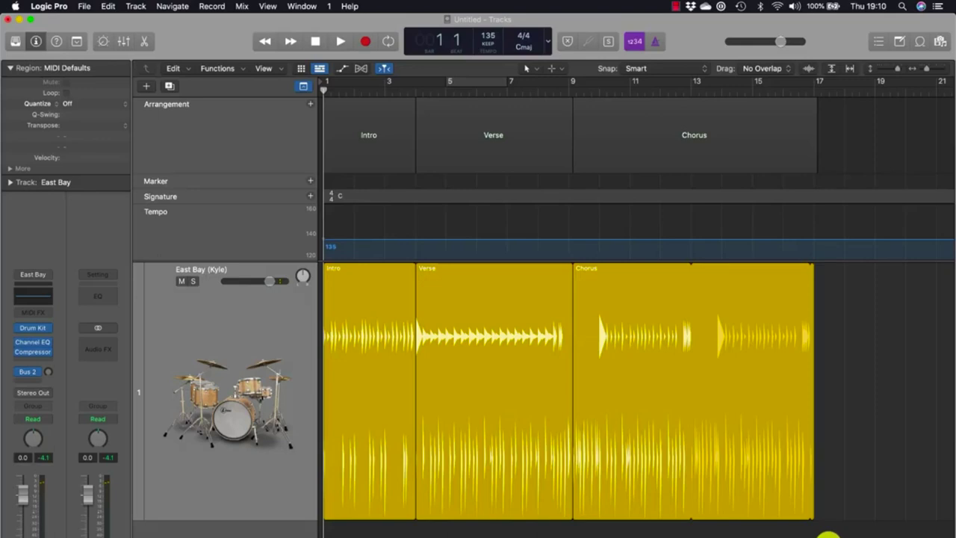
key(super+alt+2)
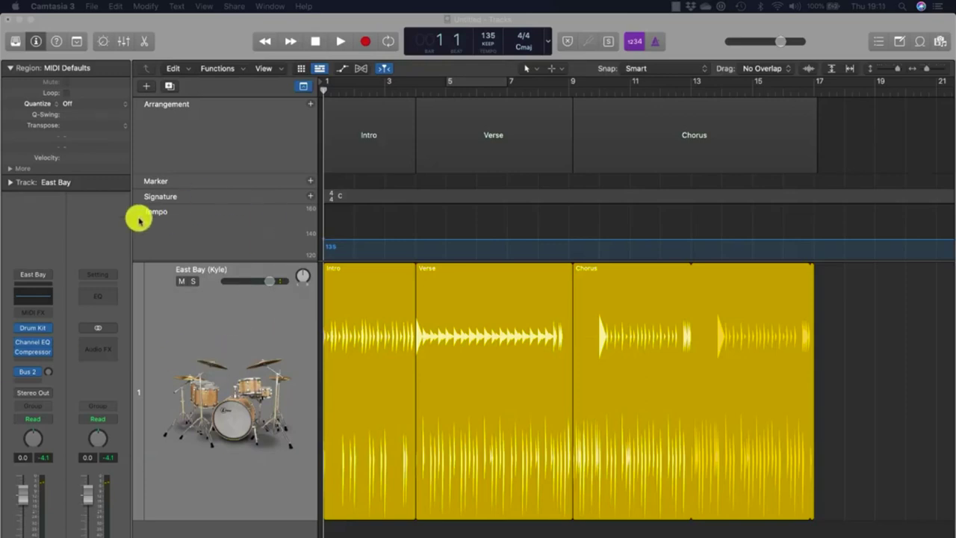
click(188, 61)
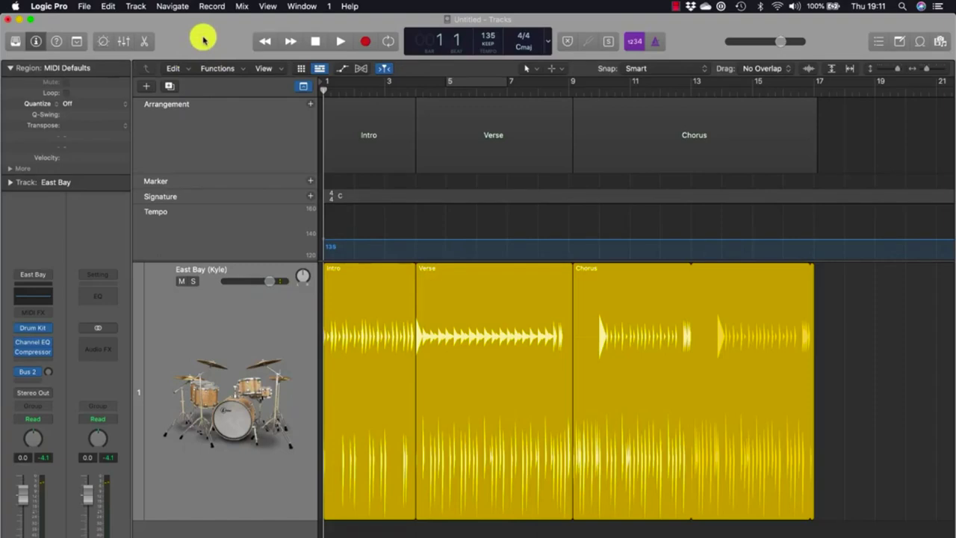
- Show and hide the drummer track's Smart Controls repeatedly, leaving them open
click(103, 42)
click(103, 42)
click(103, 42)
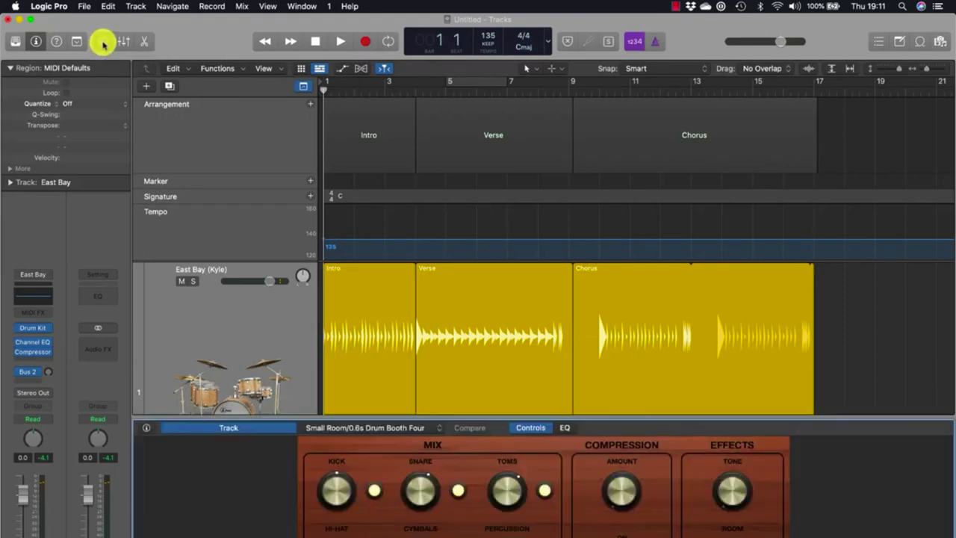
click(103, 42)
click(103, 42)
click(103, 42)
click(103, 42)
click(103, 42)
click(103, 42)
click(103, 42)
click(103, 42)
click(103, 41)
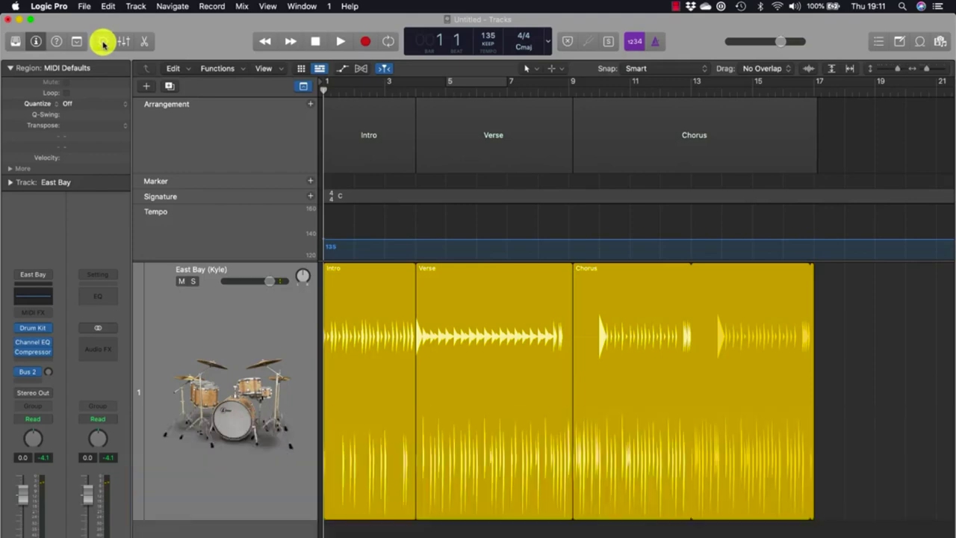
click(104, 42)
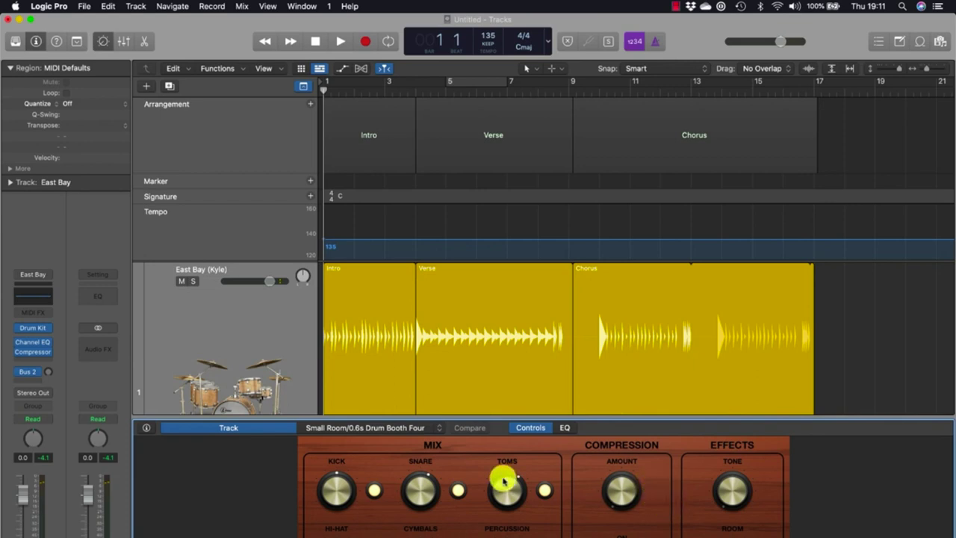
- Set the cycle range to the Intro arrangement section and start playback
click(459, 491)
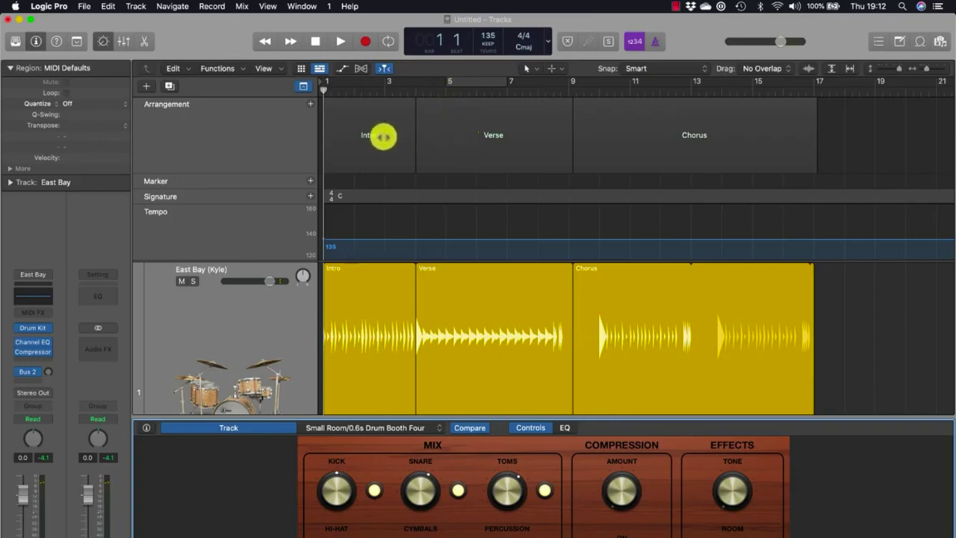
drag(359, 114, 358, 85)
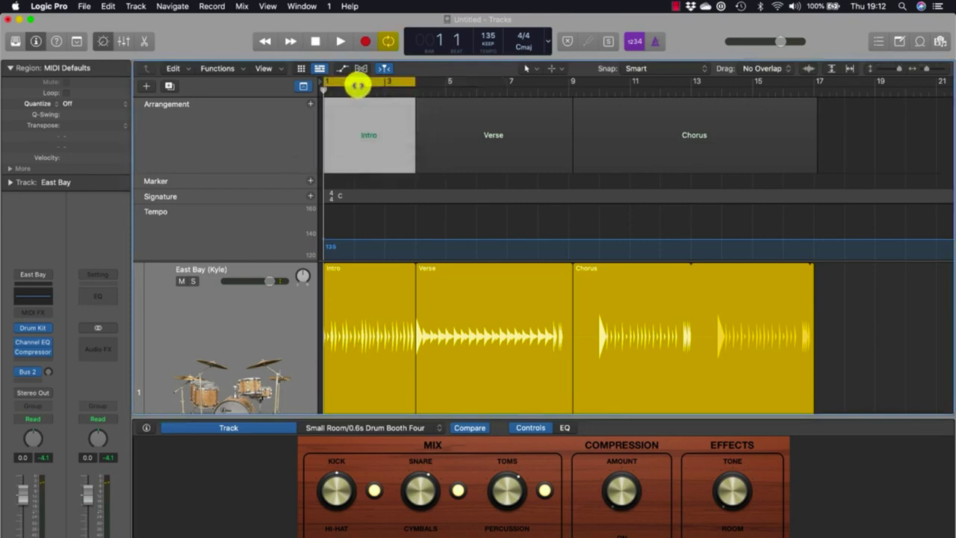
key(space)
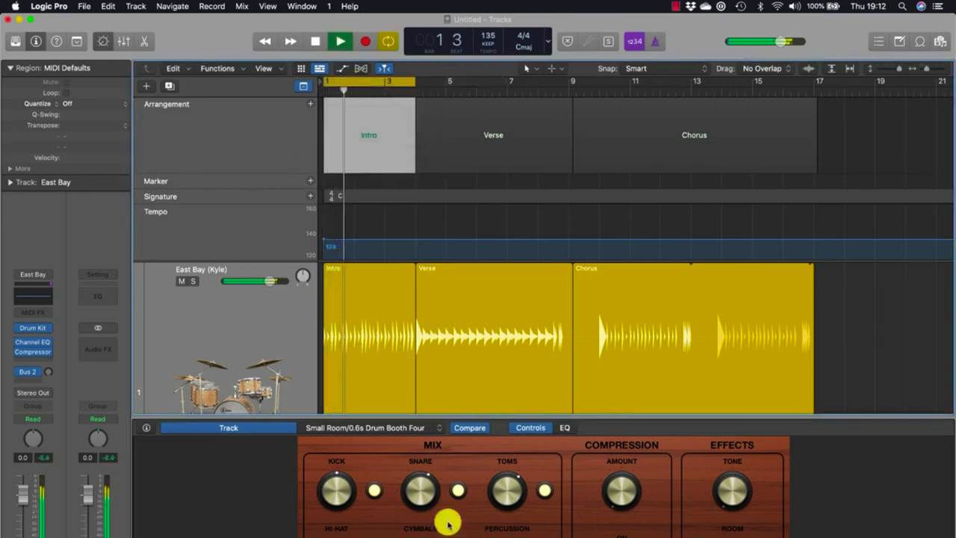
- Switch off the kick, snare and toms in the drum mix while the Intro plays, and turn the snare and toms back on
click(460, 496)
click(373, 490)
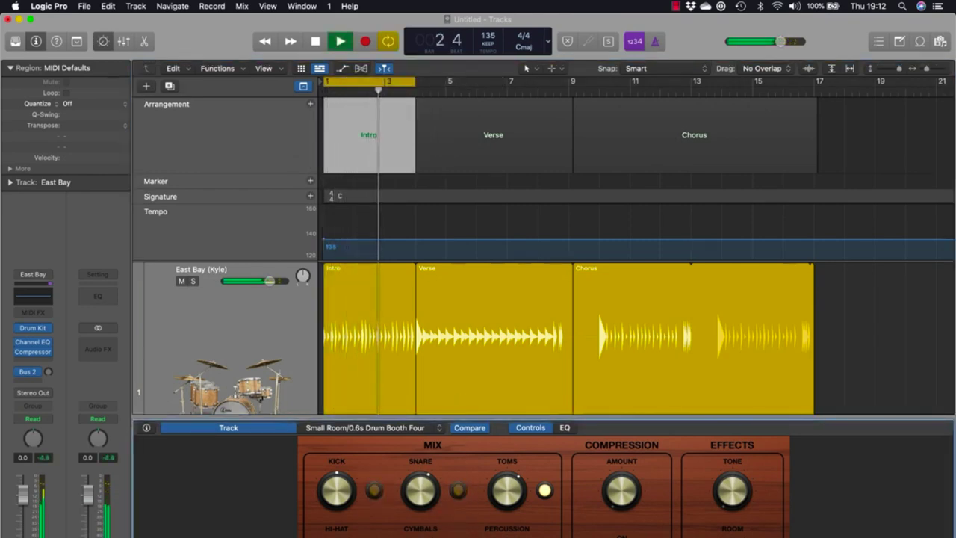
click(544, 489)
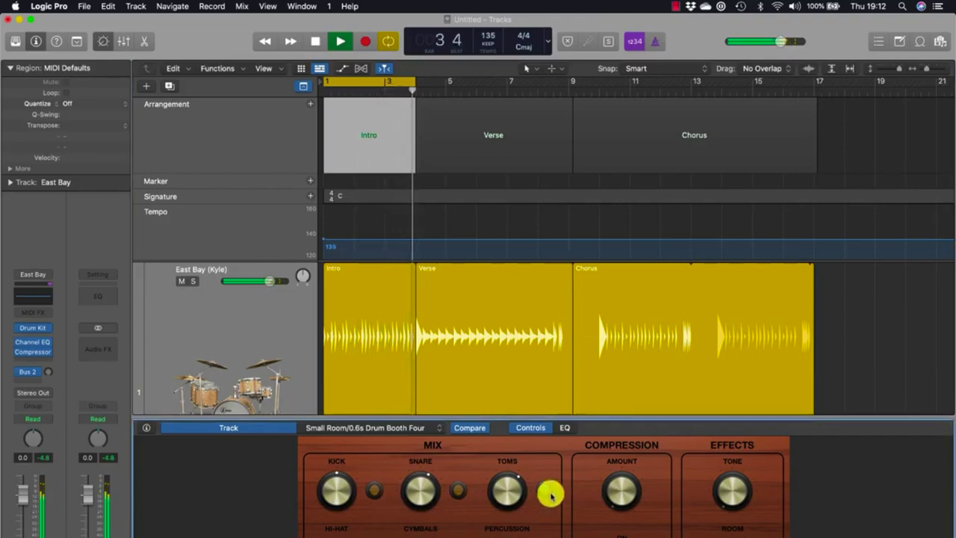
click(457, 491)
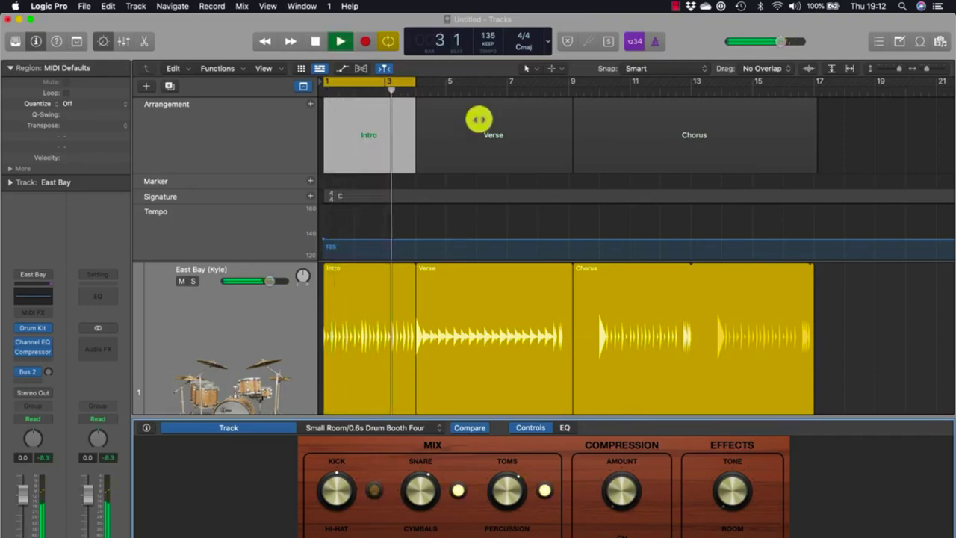
- Move the cycle range to the Verse section, switch the kick back on in the drum mix and stop playback
click(484, 292)
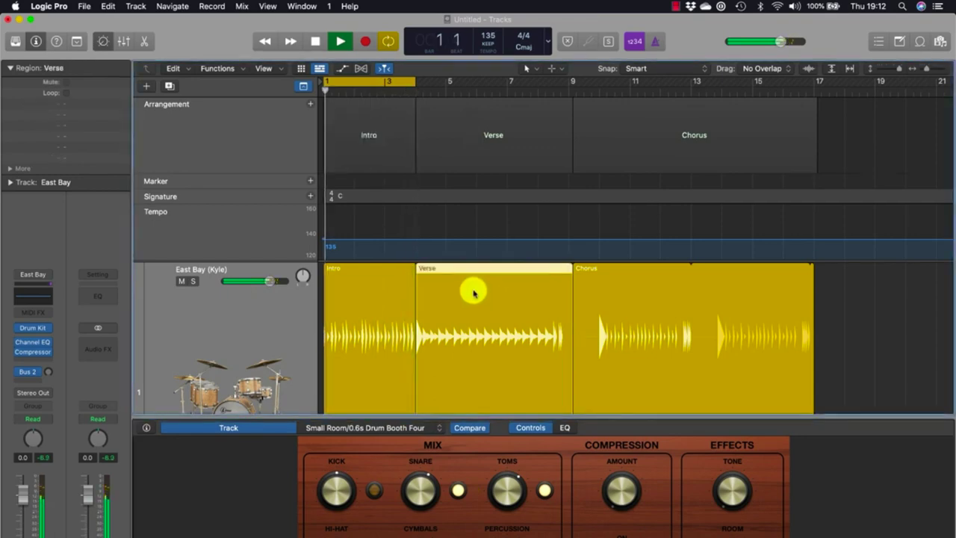
click(481, 93)
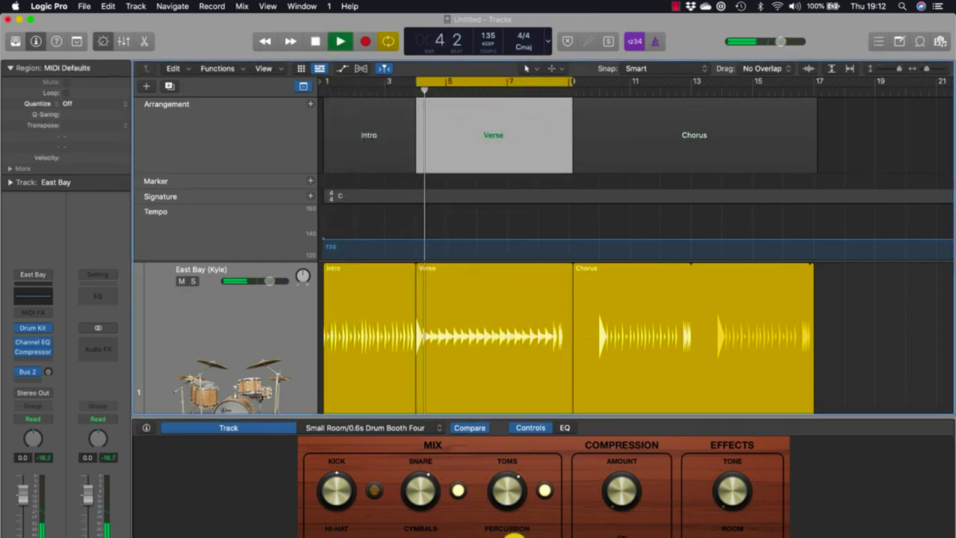
click(374, 490)
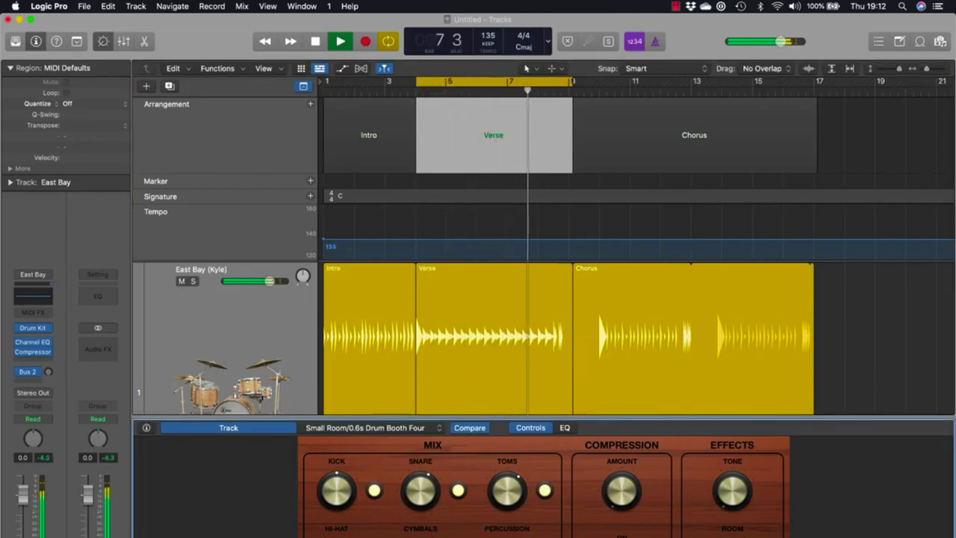
key(space)
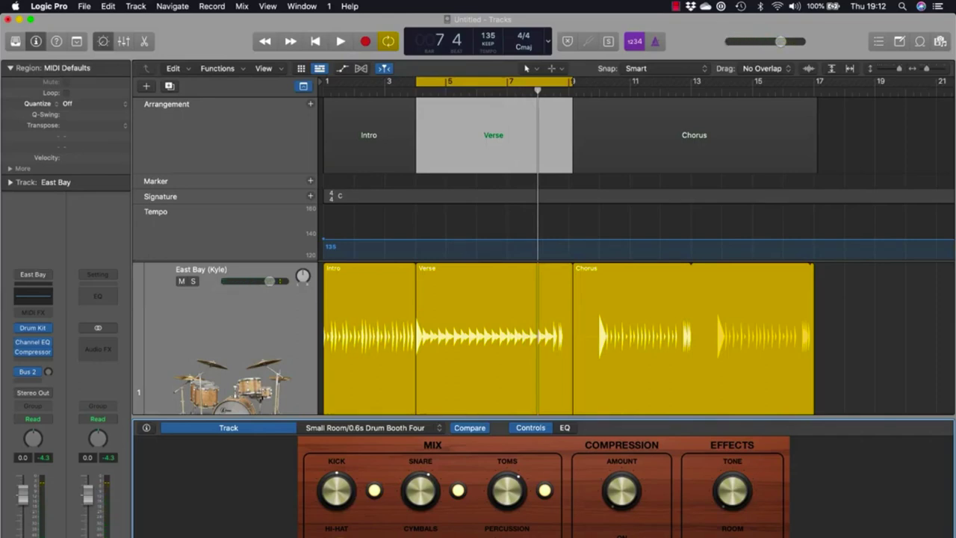
- Play the Verse cycle and raise the snare level slightly in the drum mix
key(space)
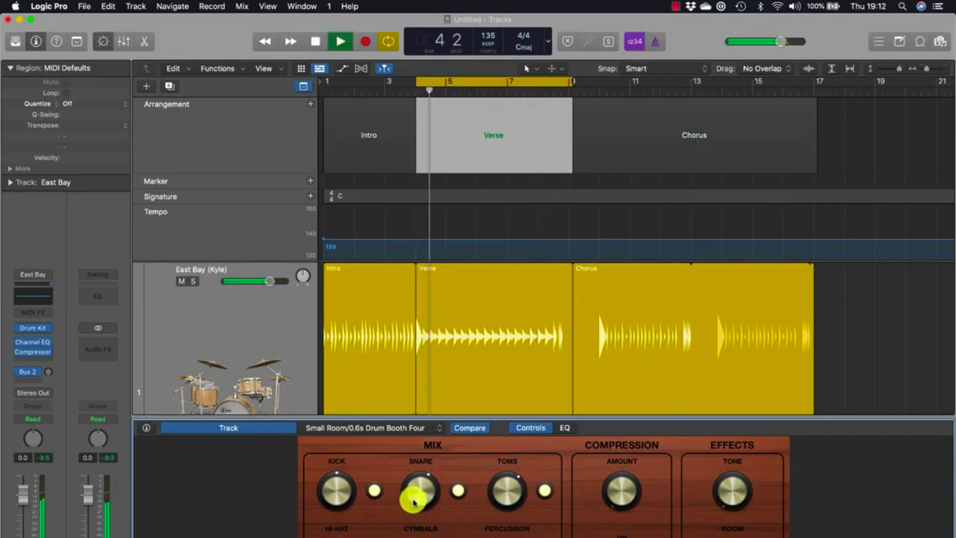
drag(415, 452, 400, 487)
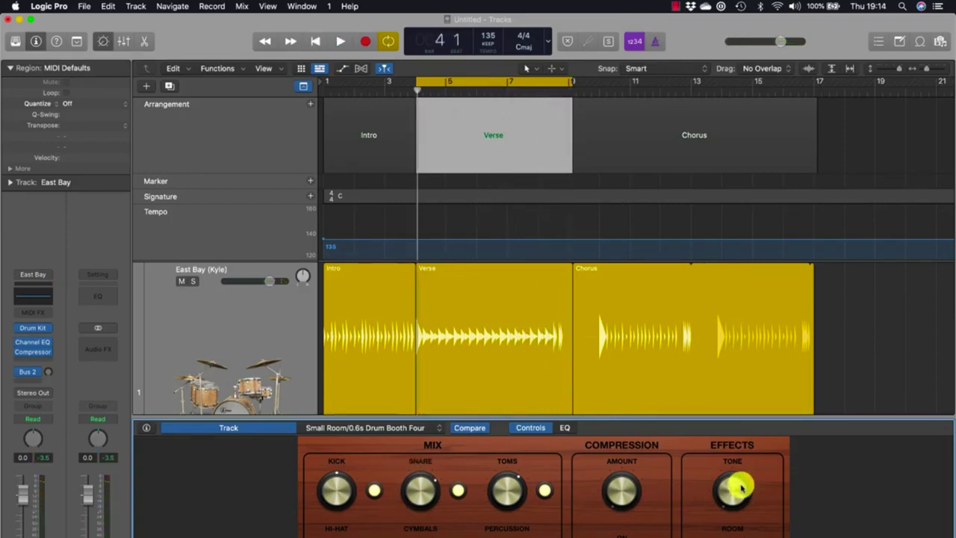
- Turn the Tone effect up and back down with the Channel EQ open for comparison, play the Verse and close the EQ
drag(741, 487, 730, 471)
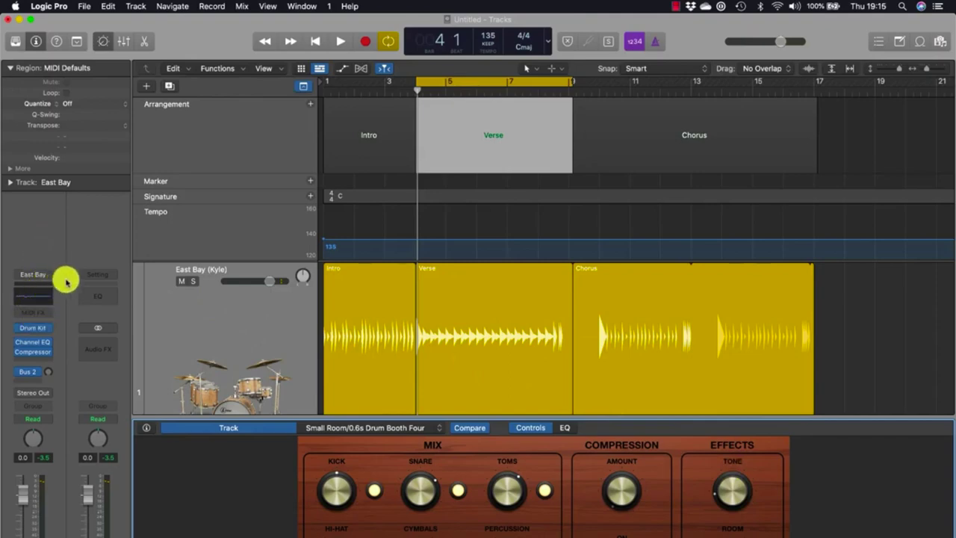
click(33, 343)
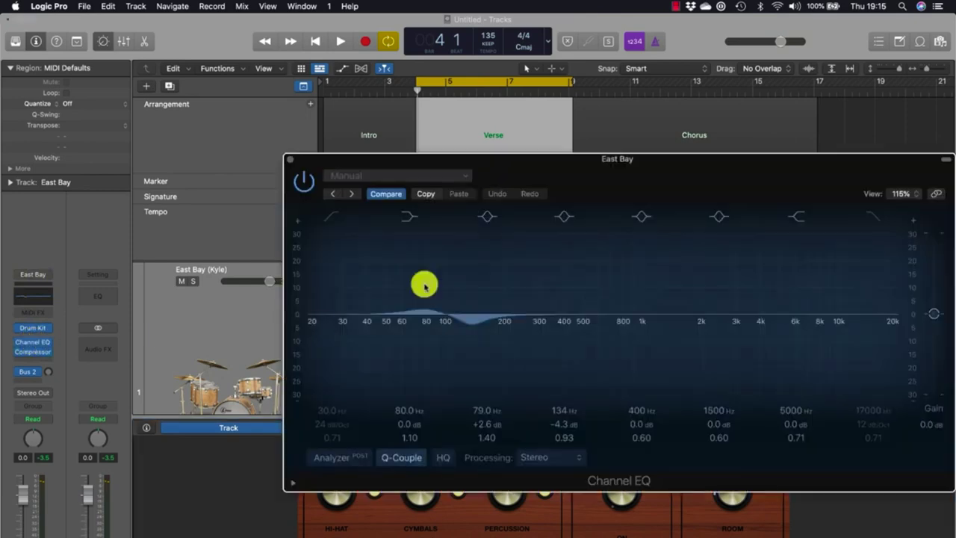
drag(619, 158, 348, 61)
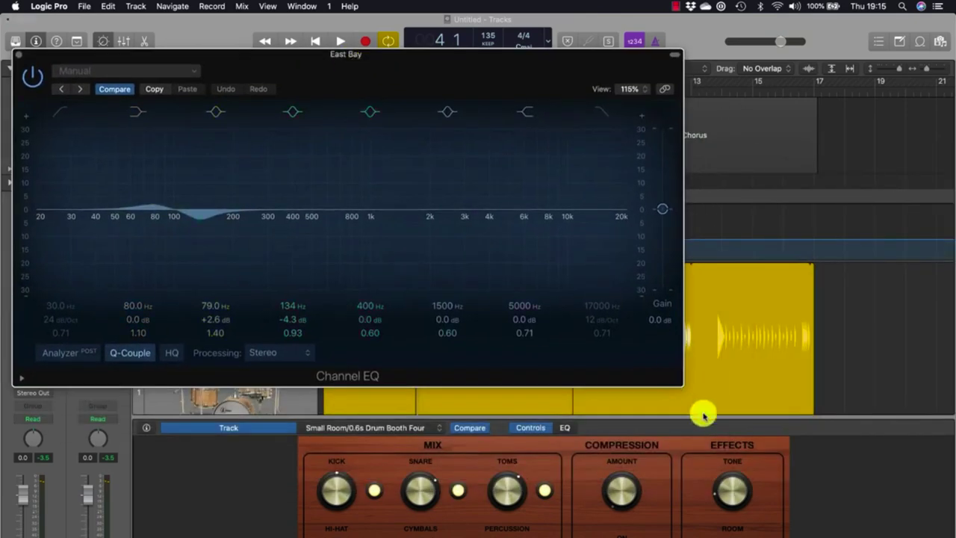
drag(732, 496, 717, 521)
key(space)
key(space)
key(super+w)
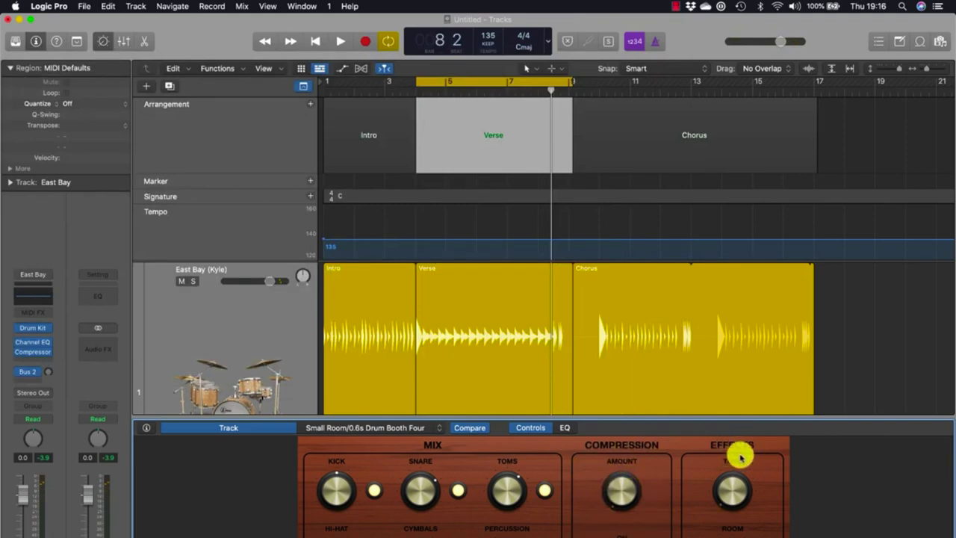
- Turn the Compression Amount up and back to 0% with the Compressor open during Verse playback, and close the plug-in
click(36, 353)
drag(358, 156, 17, 81)
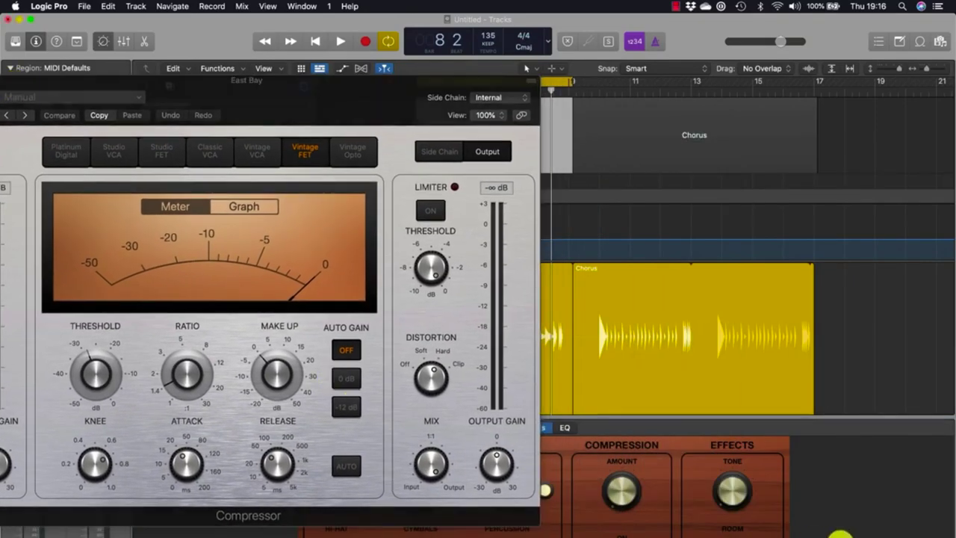
key(space)
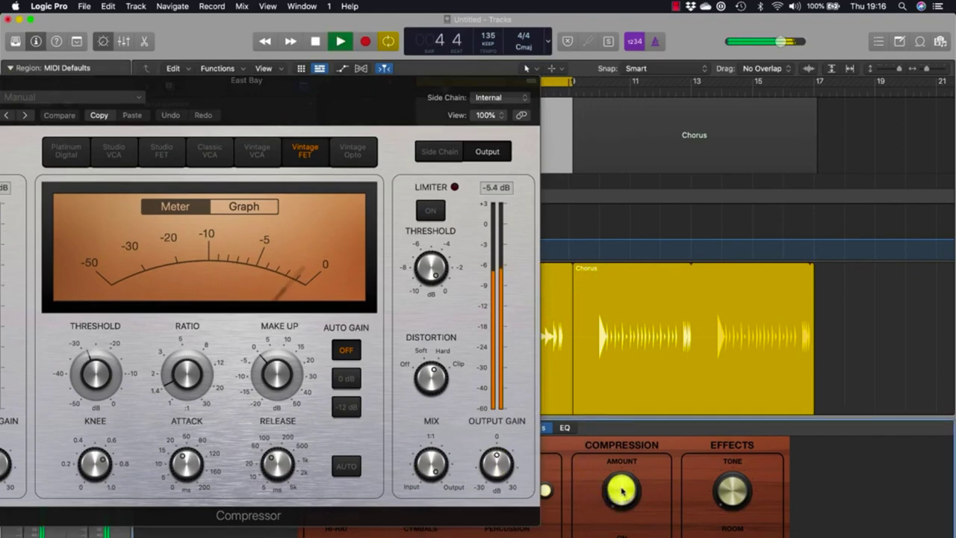
drag(621, 491, 595, 352)
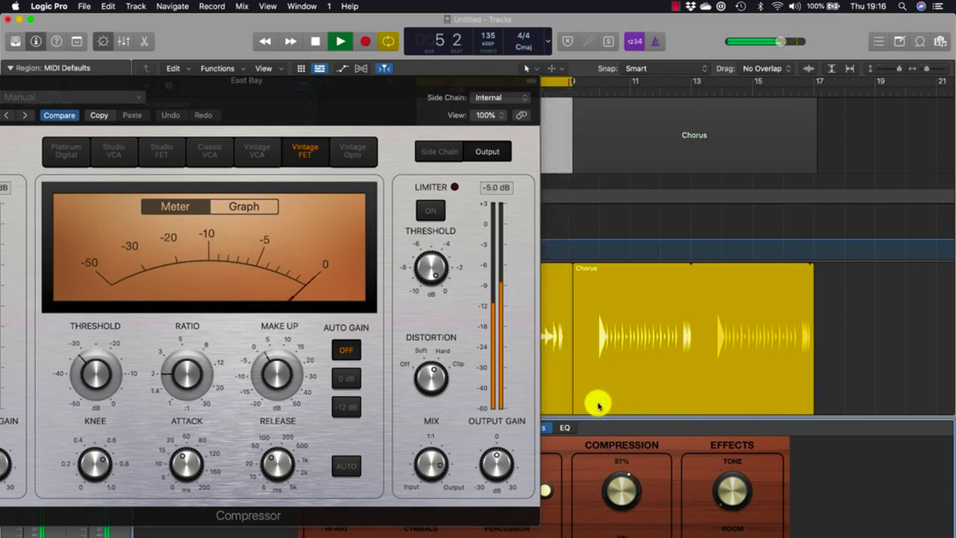
drag(603, 445, 614, 487)
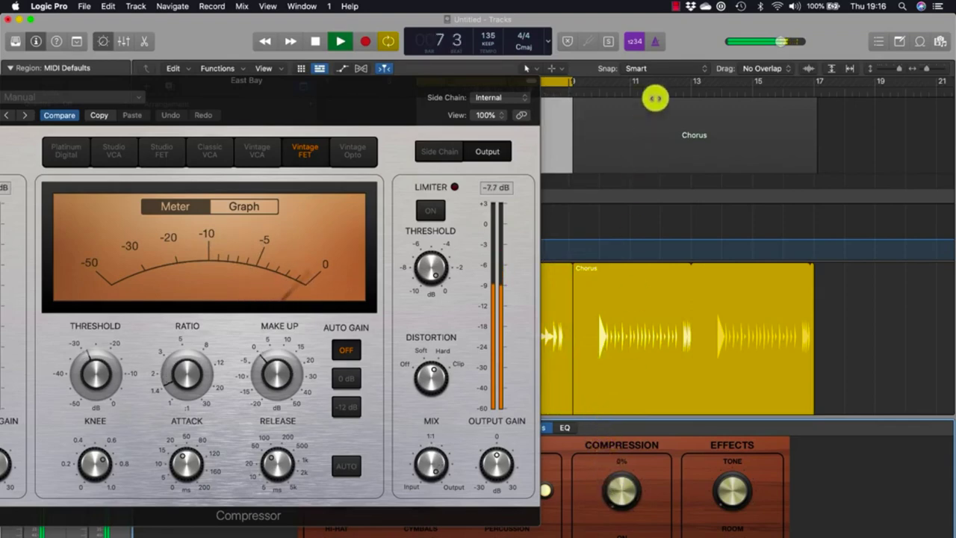
click(675, 8)
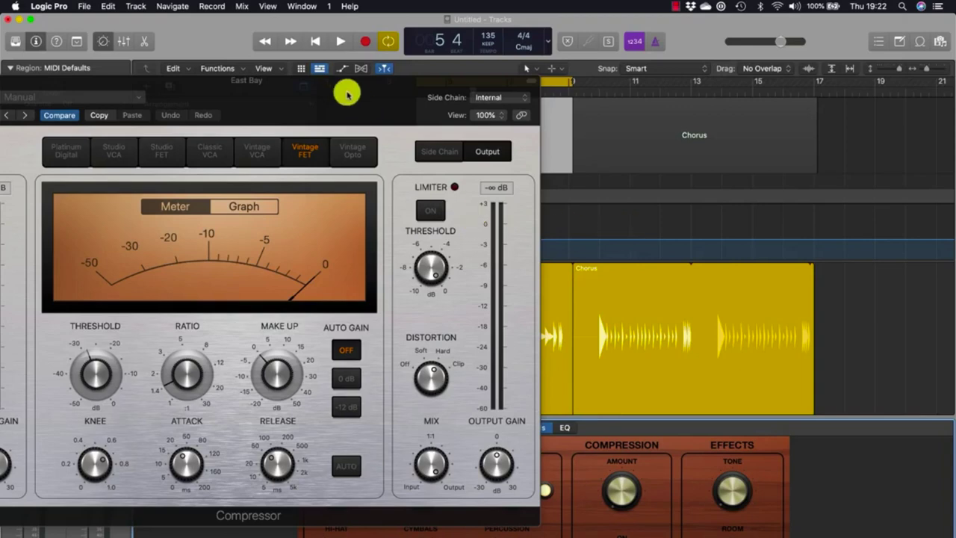
drag(341, 87, 623, 133)
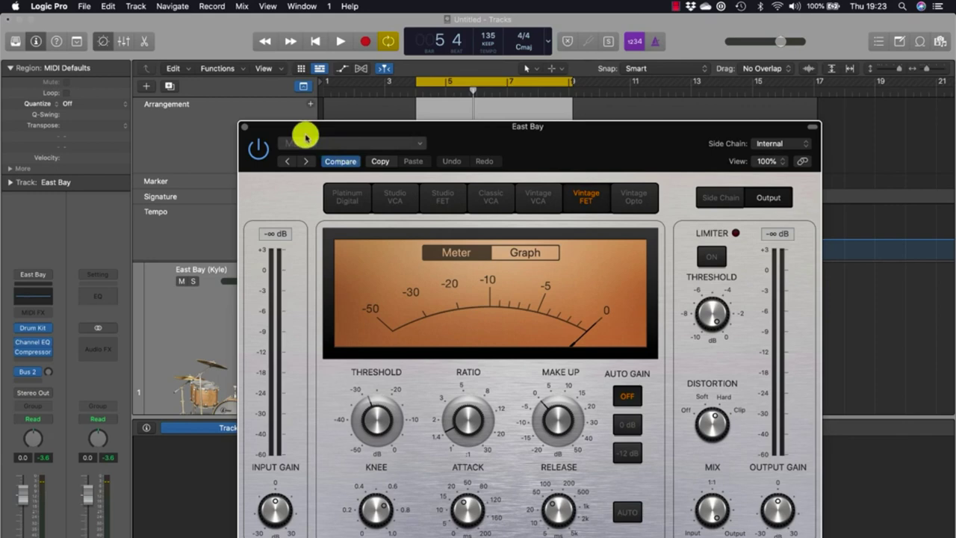
click(246, 126)
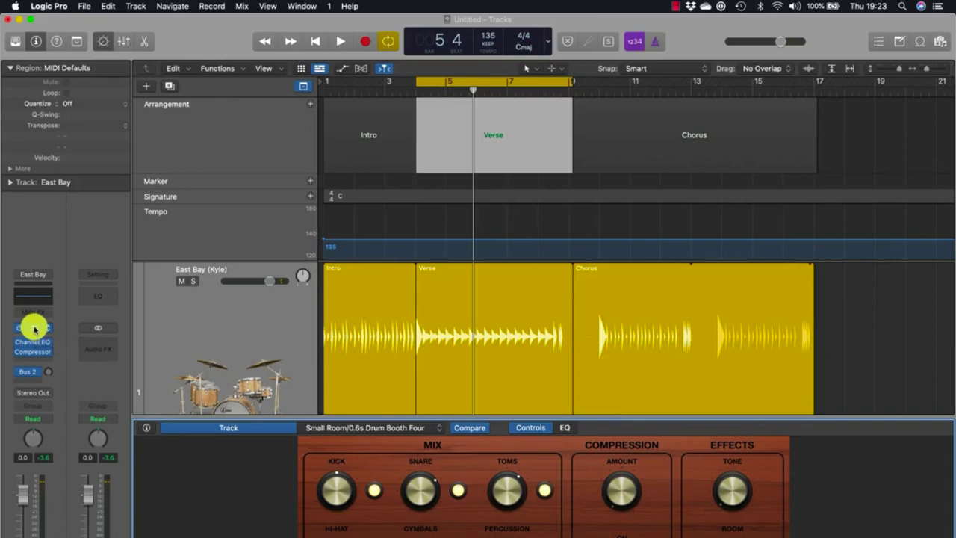
- Open the East Bay kit's Drum Kit Designer and examine the snare choices with their Tune, Dampen and Gain controls
click(34, 329)
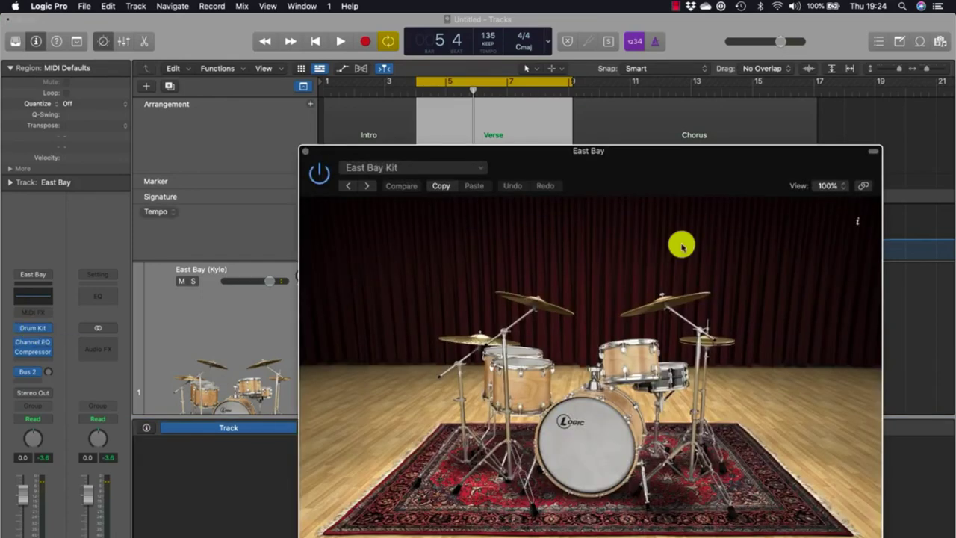
click(677, 377)
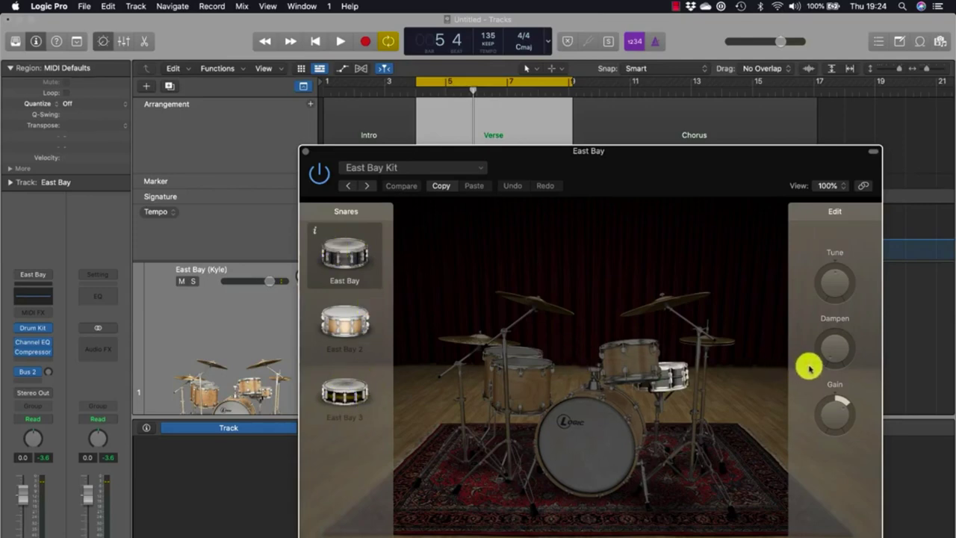
mouse_move(826, 272)
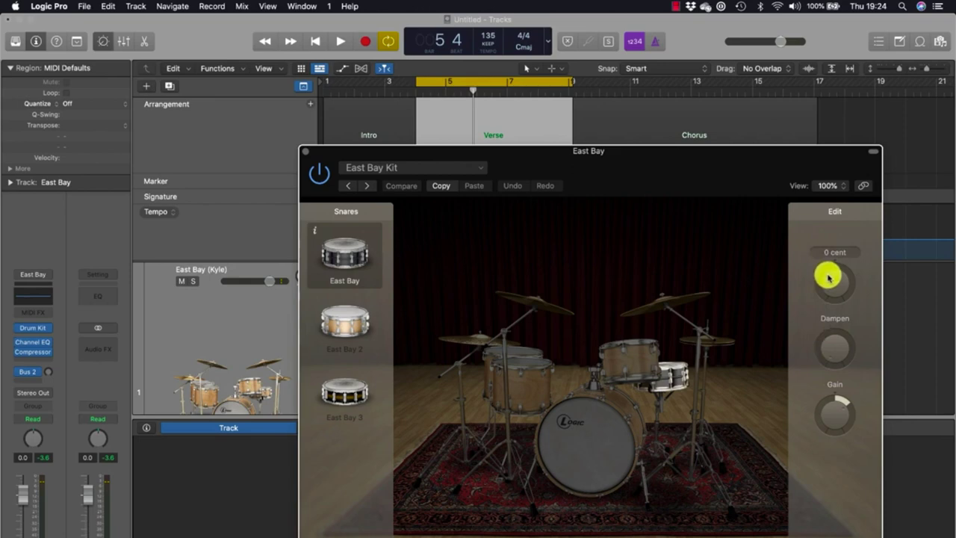
mouse_move(837, 404)
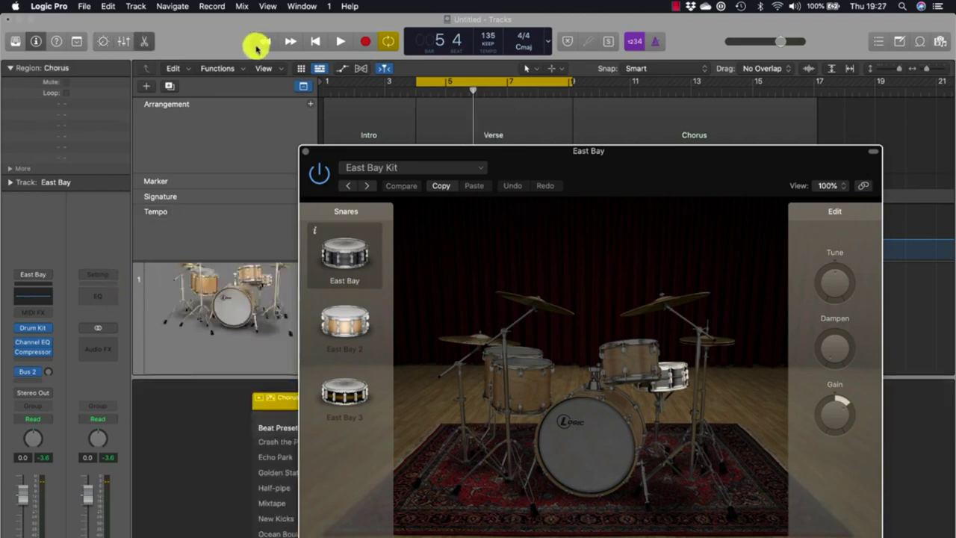
- Load the East Bay+ producer kit from the sound library and close the plug-in window
click(16, 42)
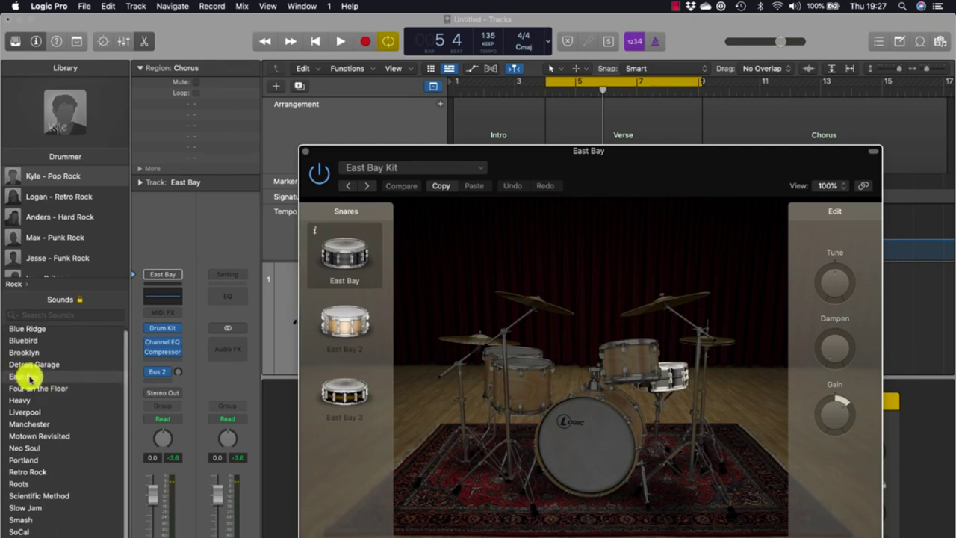
scroll(30, 379, down, 1)
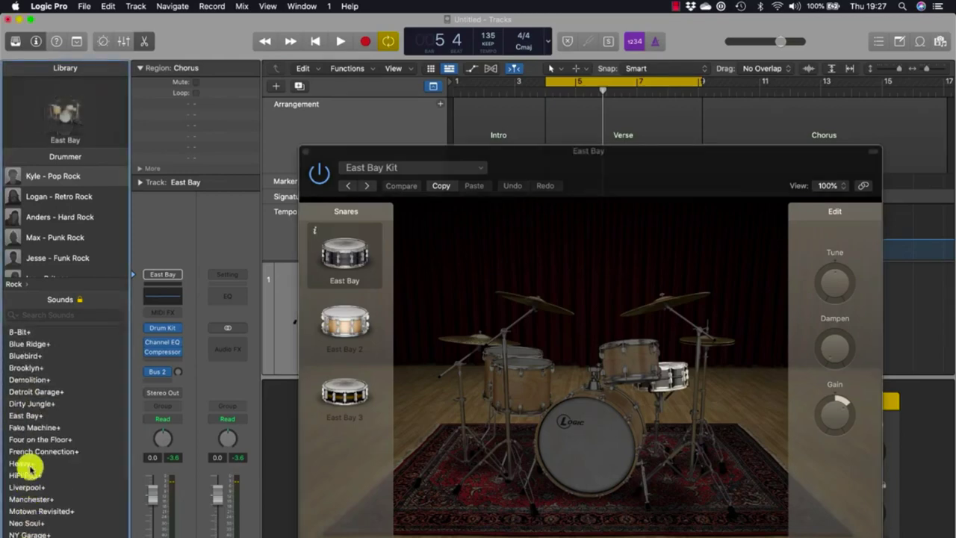
click(26, 416)
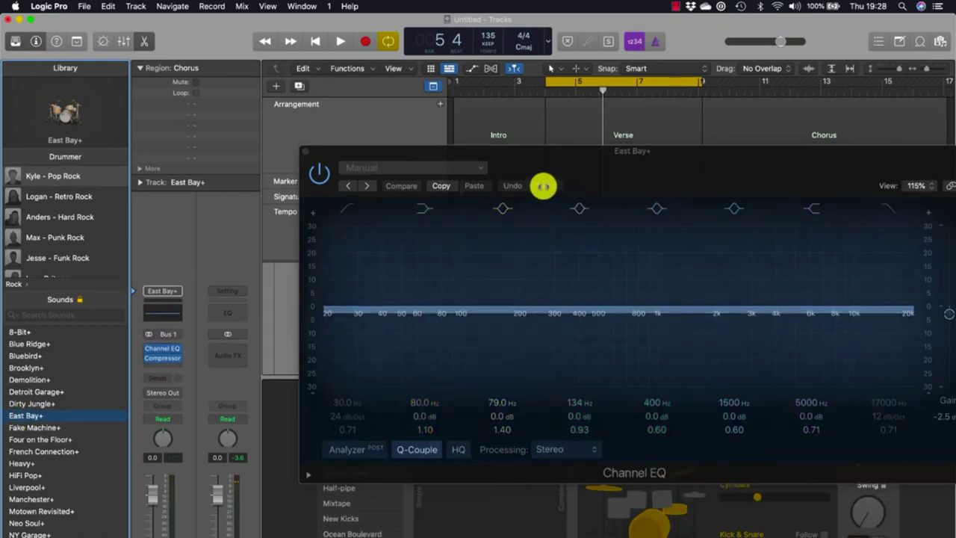
click(306, 154)
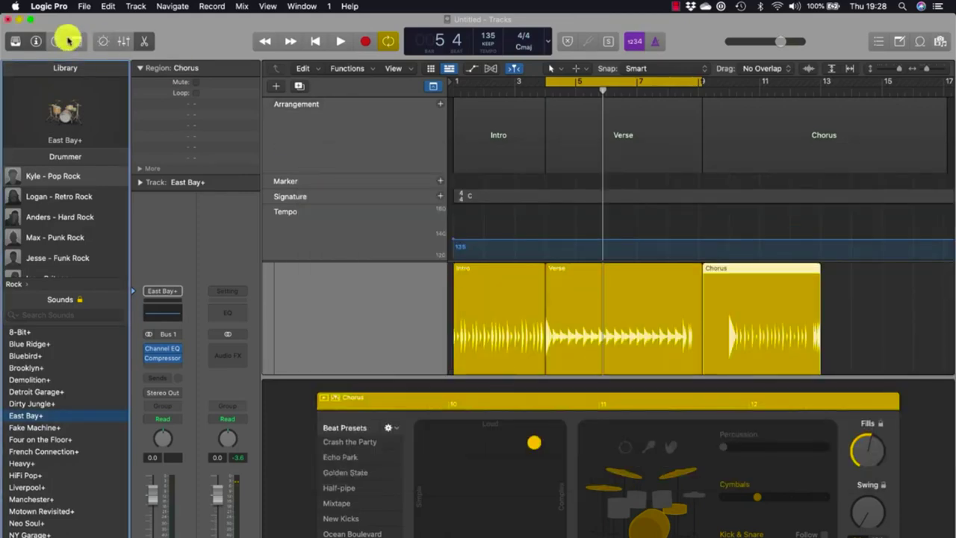
- Open Drum Kit Designer for the East Bay+ kit and move its window up so all of it fits
mouse_move(65, 112)
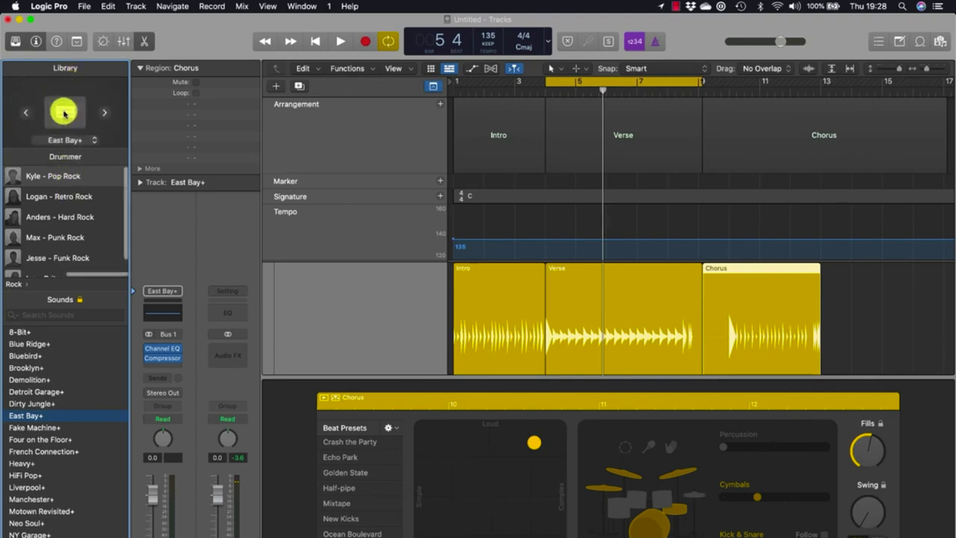
click(64, 112)
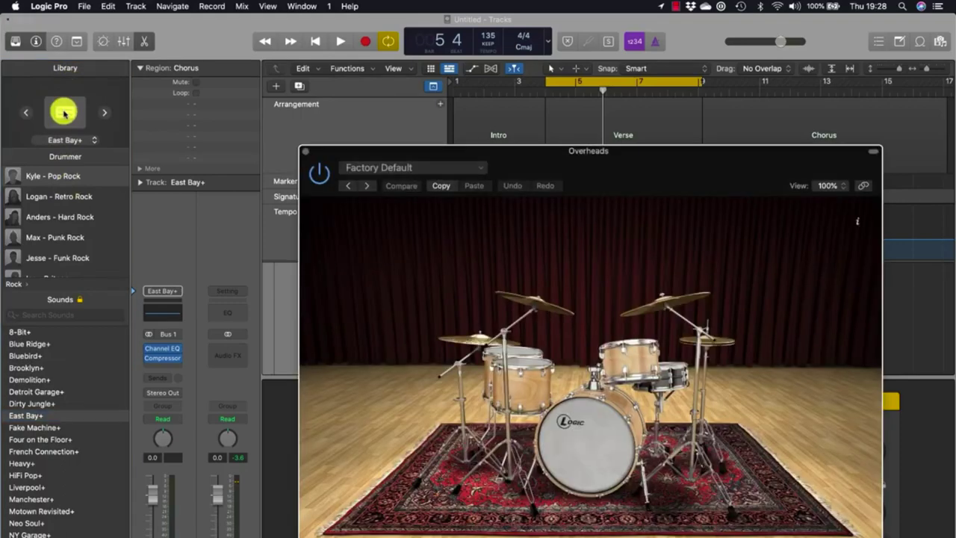
drag(556, 170, 550, 112)
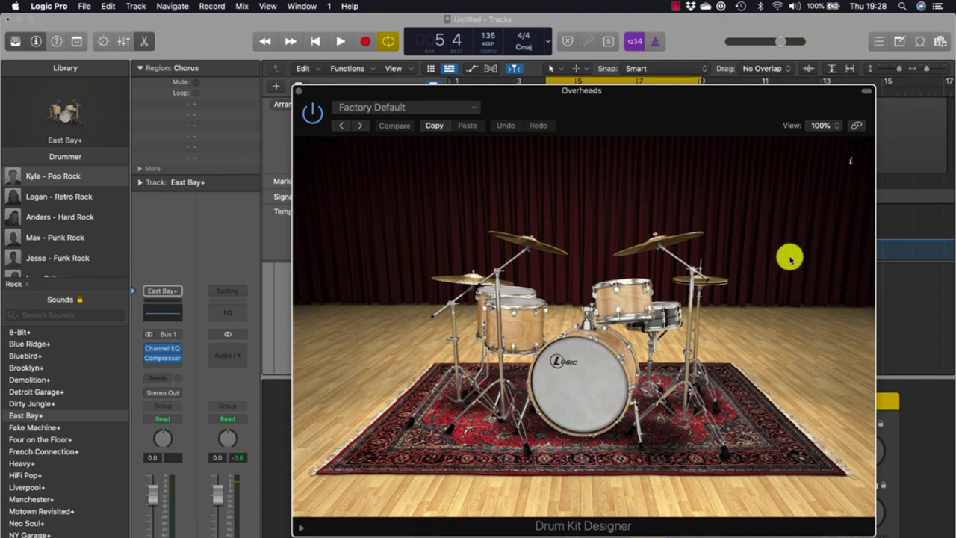
- Select the snare in the kit and look through its available models and its Leak, Overheads and Room switches
click(664, 320)
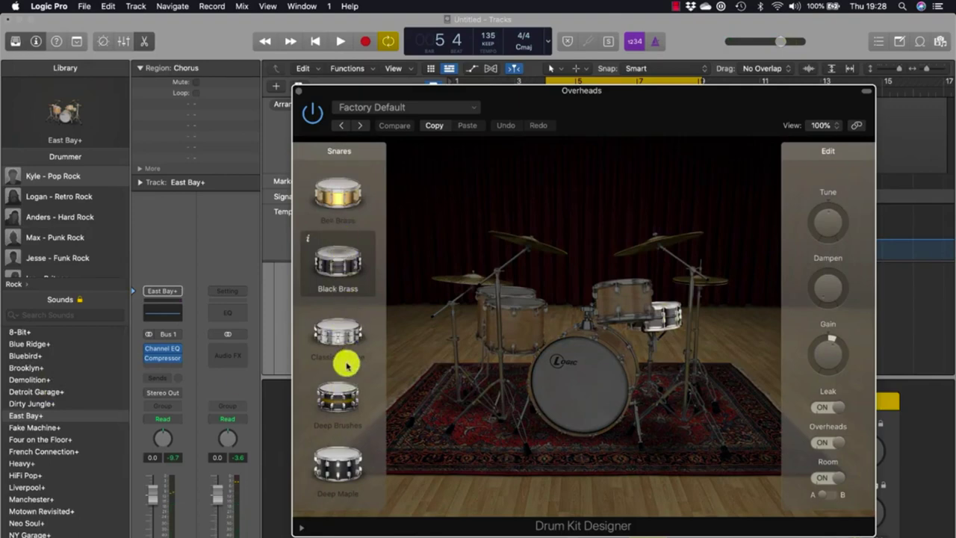
scroll(348, 365, down, 5)
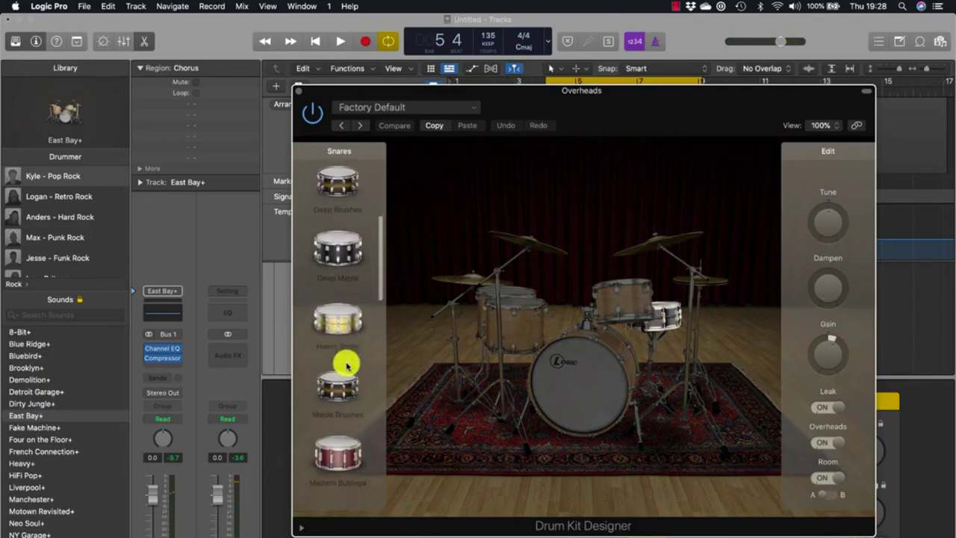
scroll(348, 364, down, 6)
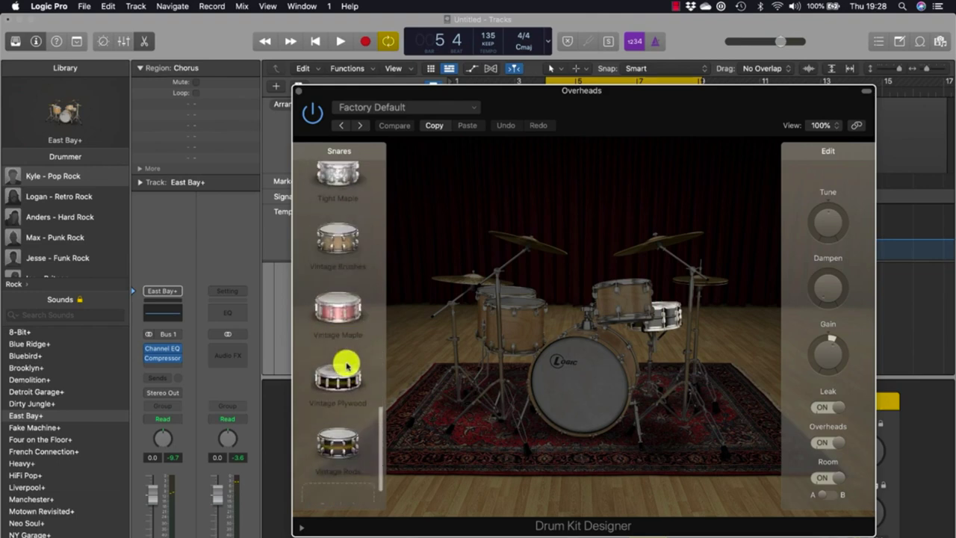
scroll(346, 364, up, 10)
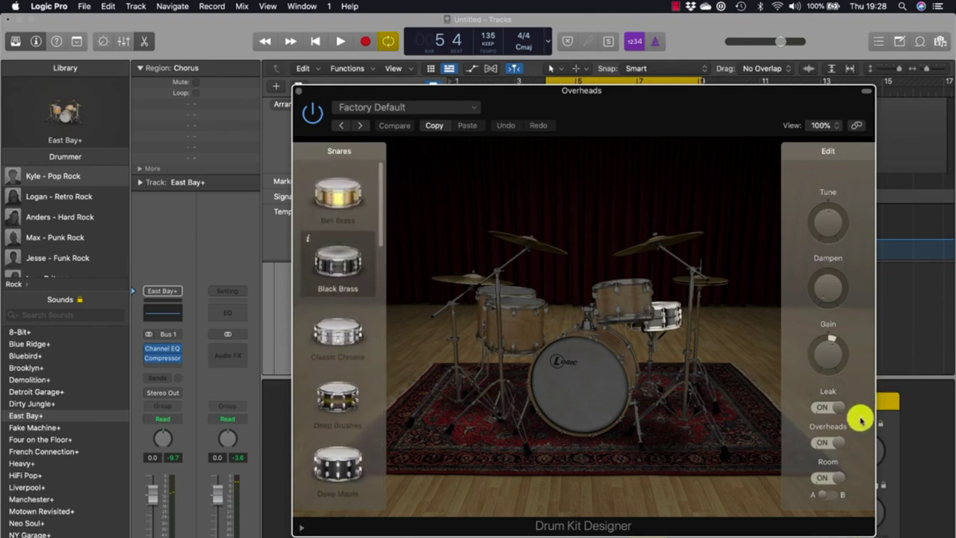
click(833, 407)
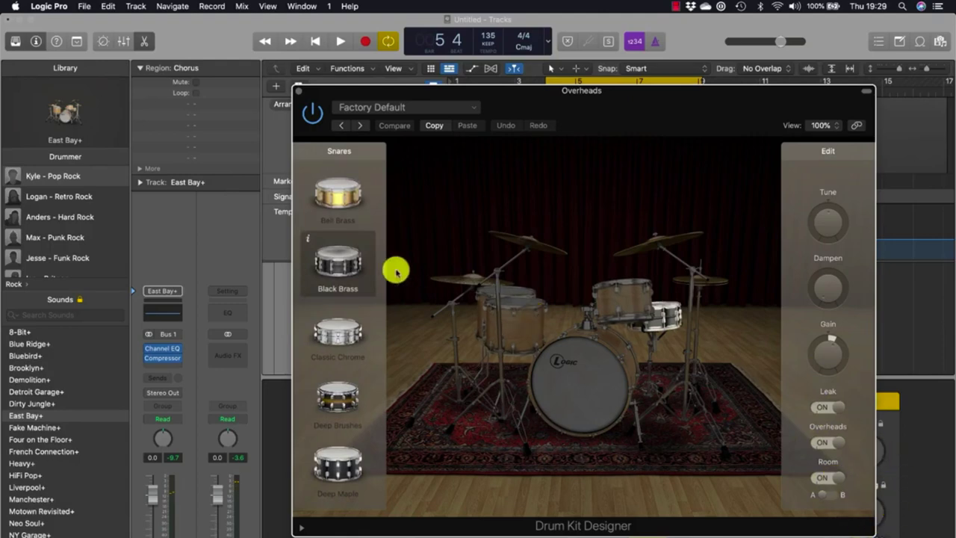
- Show the snare details and audition Bell Brass, Black Brass, Classic Chrome, Deep Brushes and Deep Maple, ending on Classic Chrome
click(308, 239)
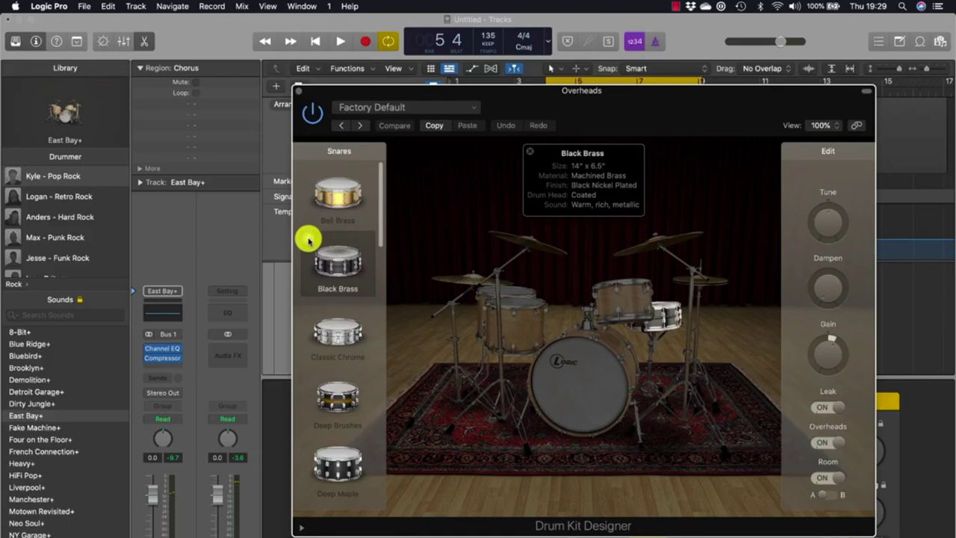
click(308, 307)
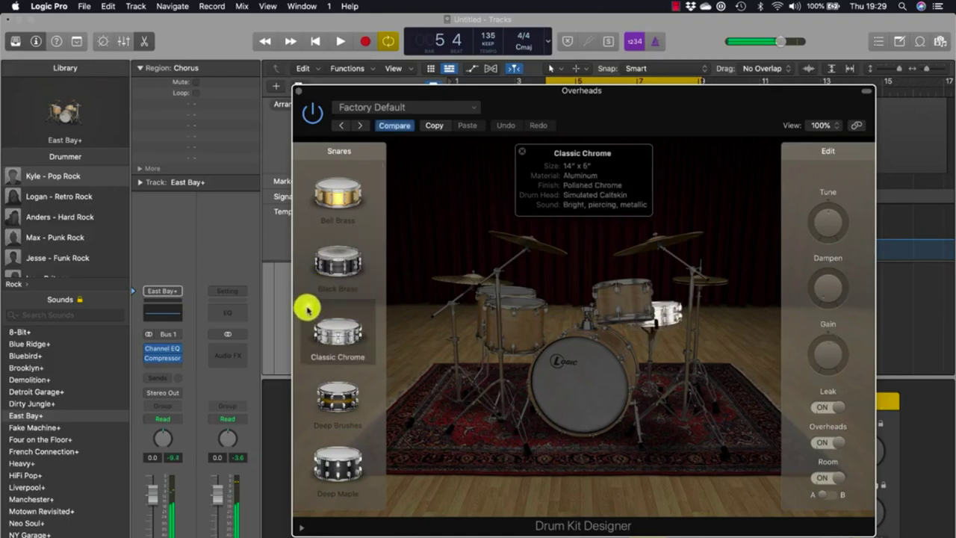
click(330, 259)
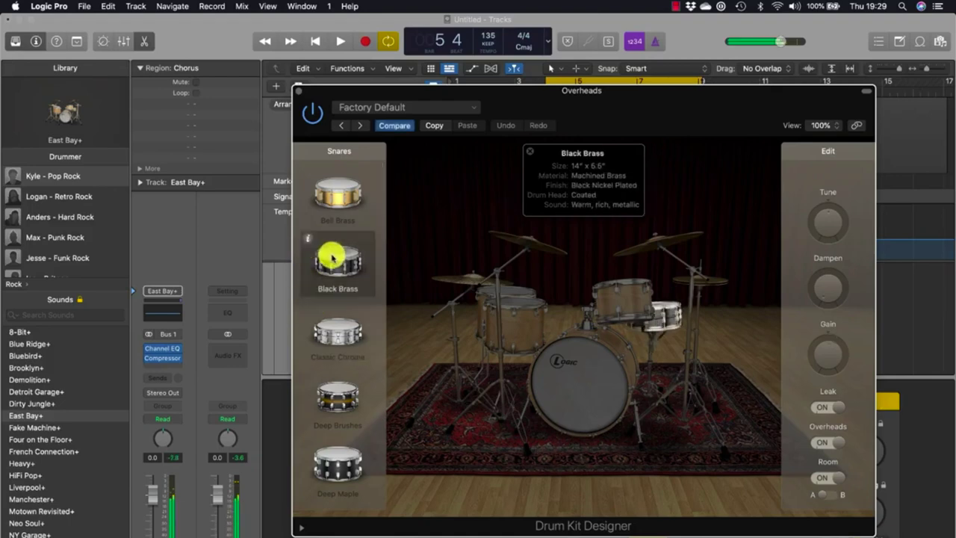
click(328, 192)
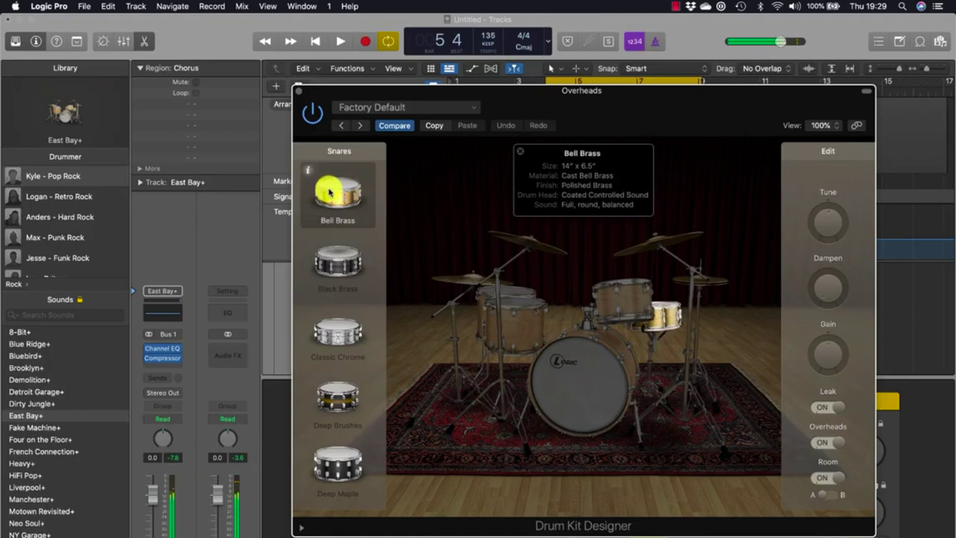
click(333, 250)
click(335, 330)
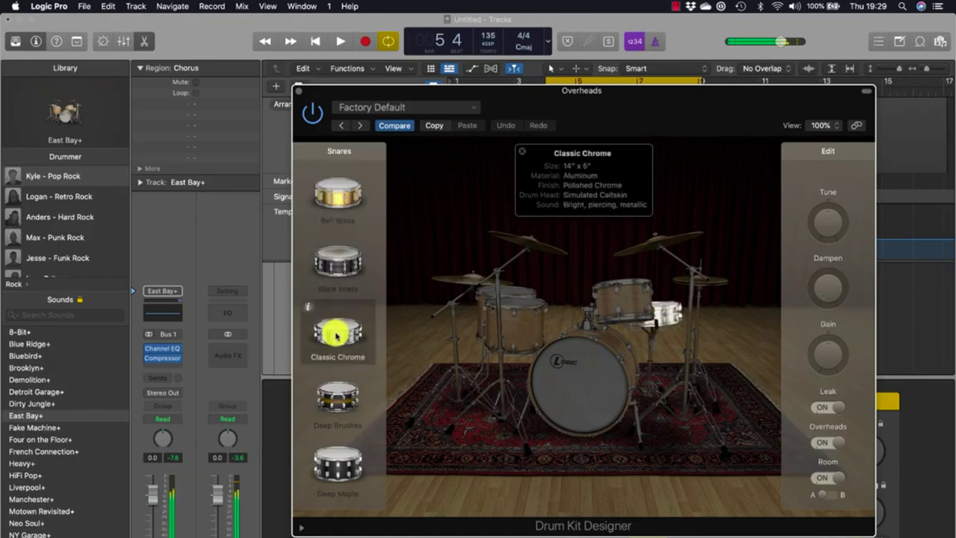
click(343, 401)
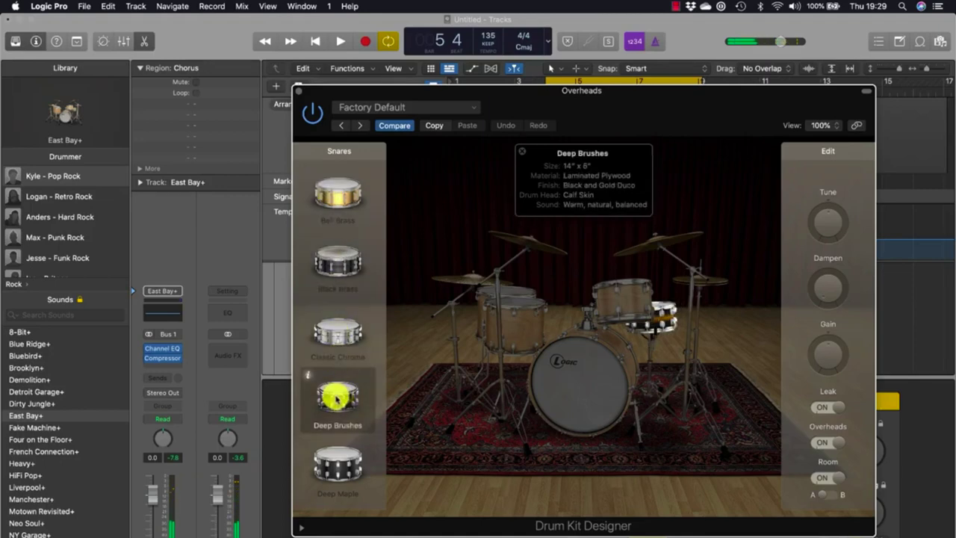
click(336, 457)
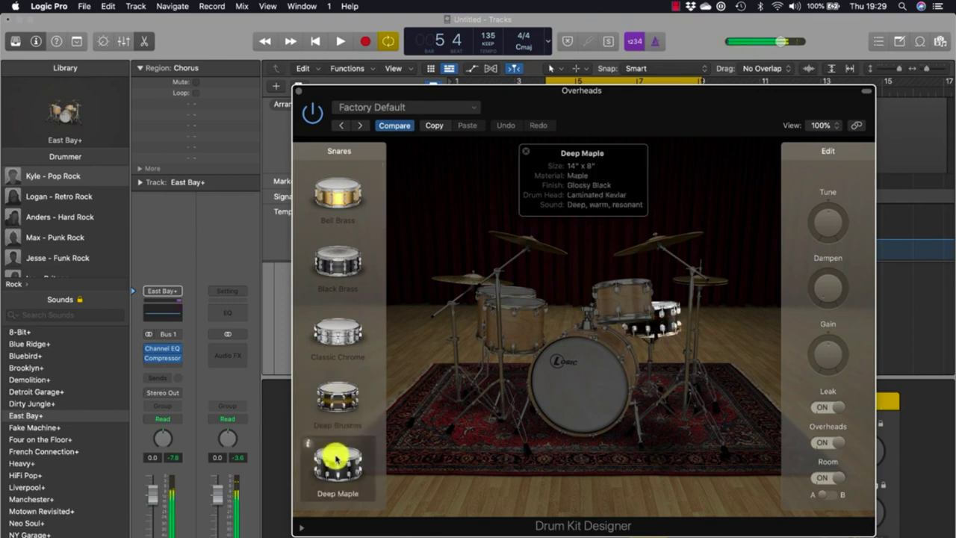
click(336, 389)
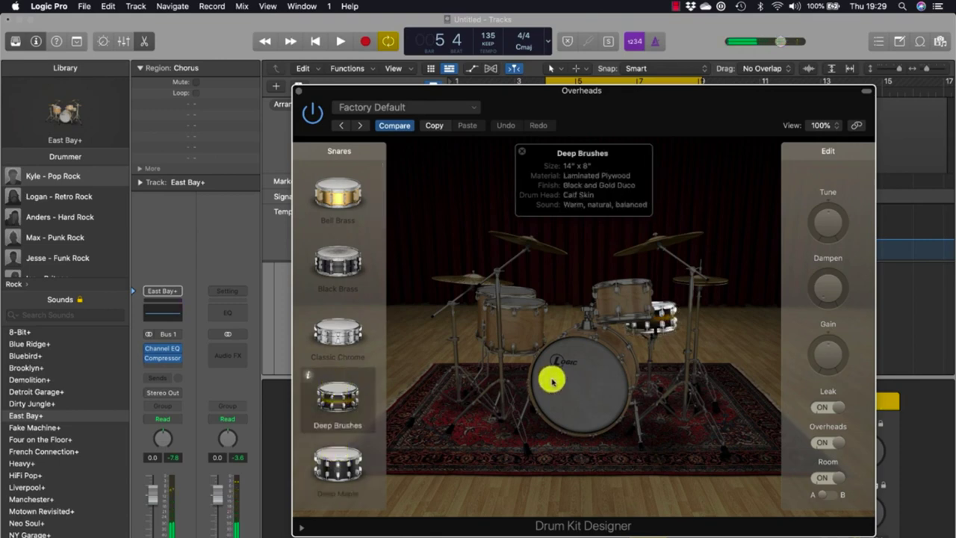
click(336, 330)
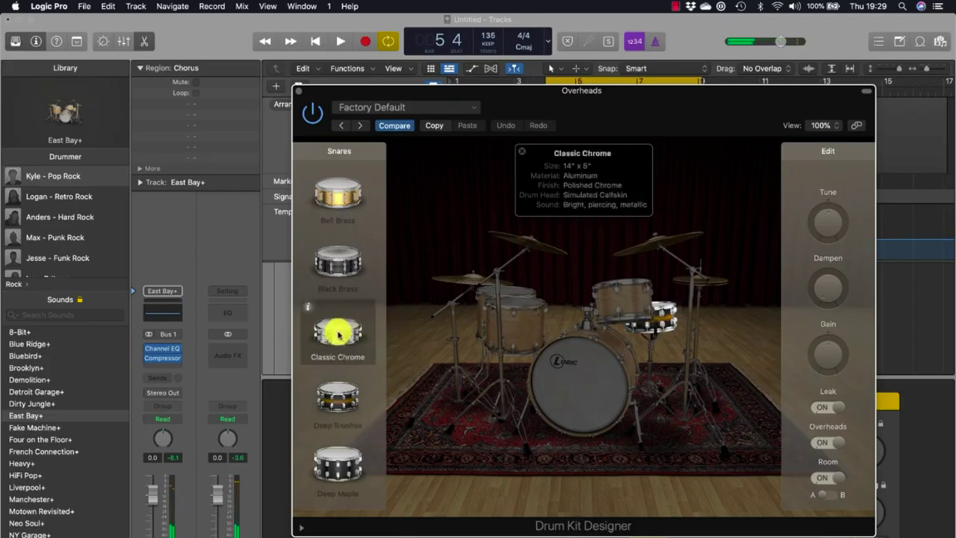
click(675, 319)
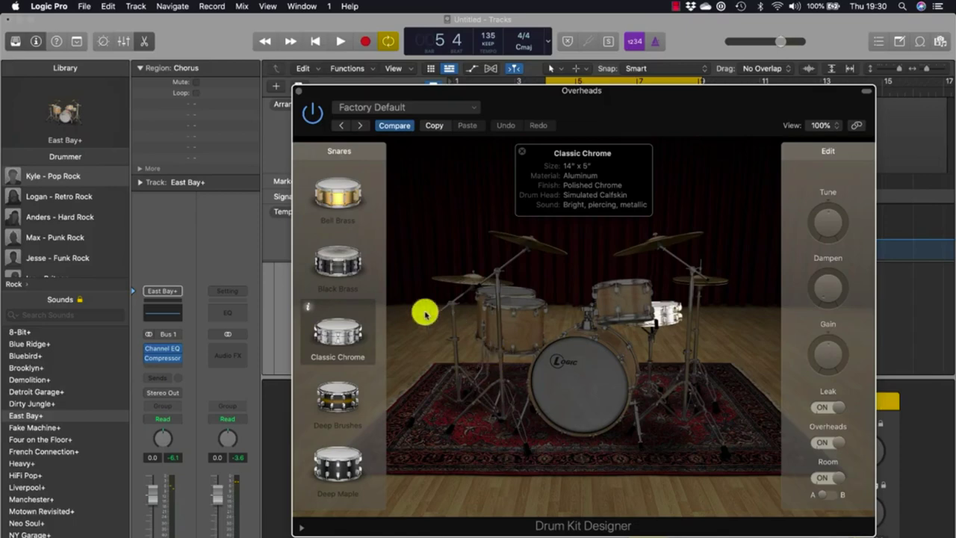
- Lower the master volume to -11.3 dB and play the Verse while trying the Black Brass, Deep Brushes and Deep Maple snares
drag(777, 41, 766, 43)
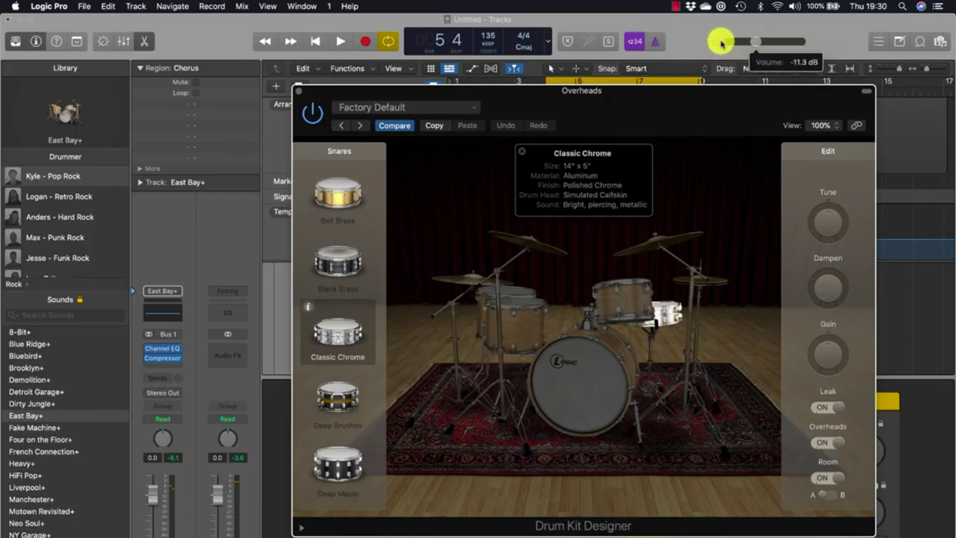
key(space)
click(346, 267)
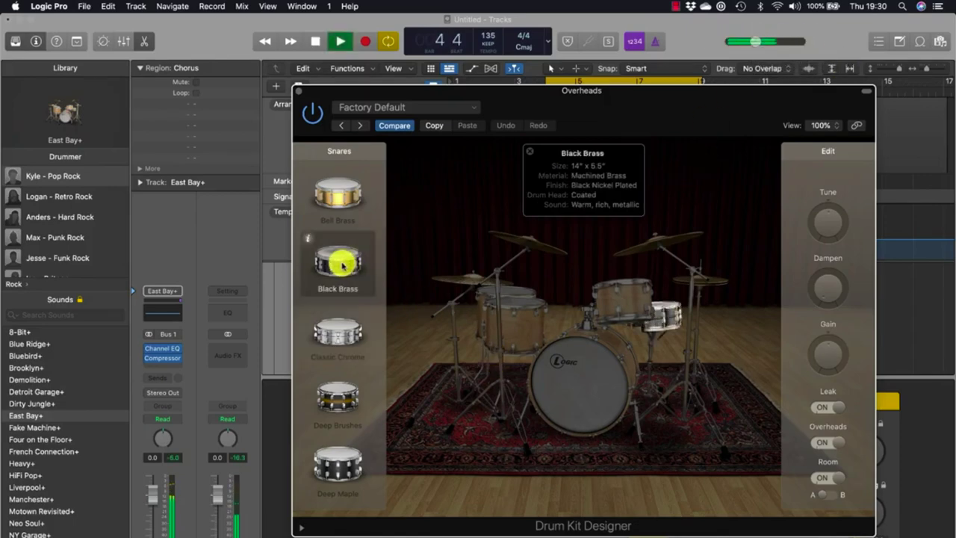
click(339, 402)
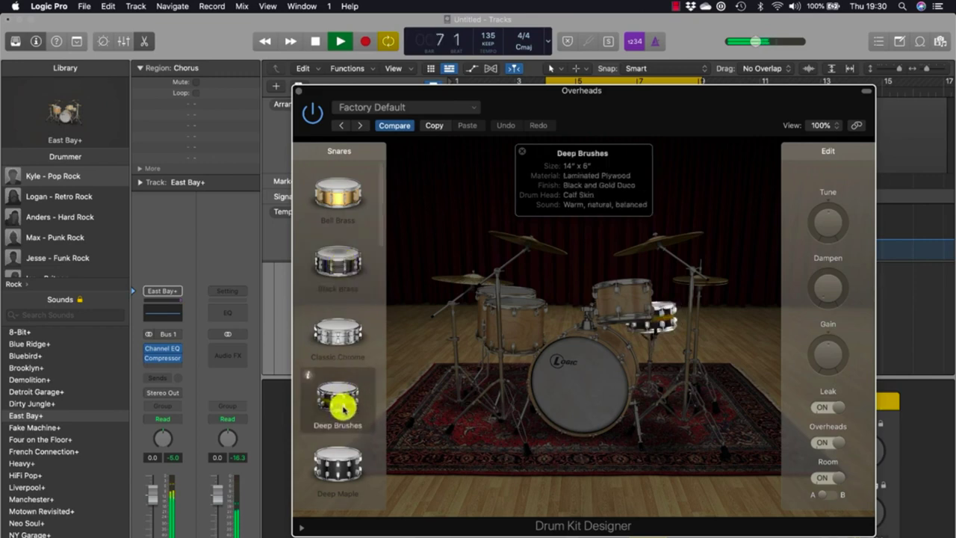
click(345, 458)
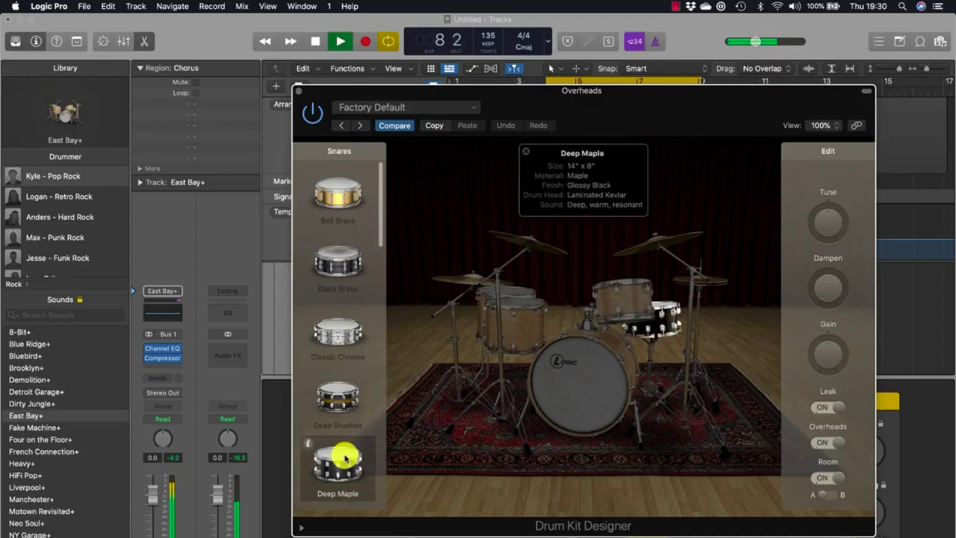
- Compare the Heavy Brass and Maple Brushes snares during playback and settle on Heavy Brass
scroll(344, 448, down, 5)
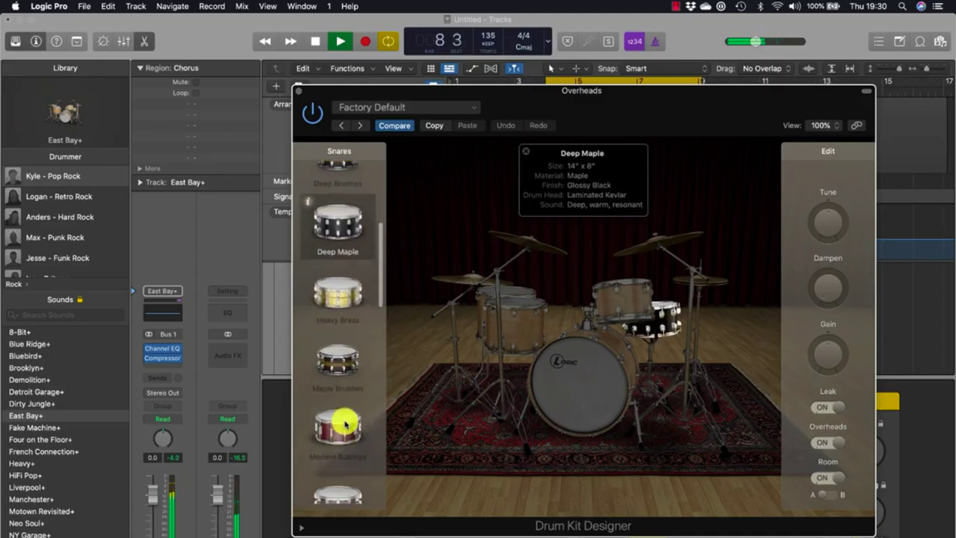
click(339, 292)
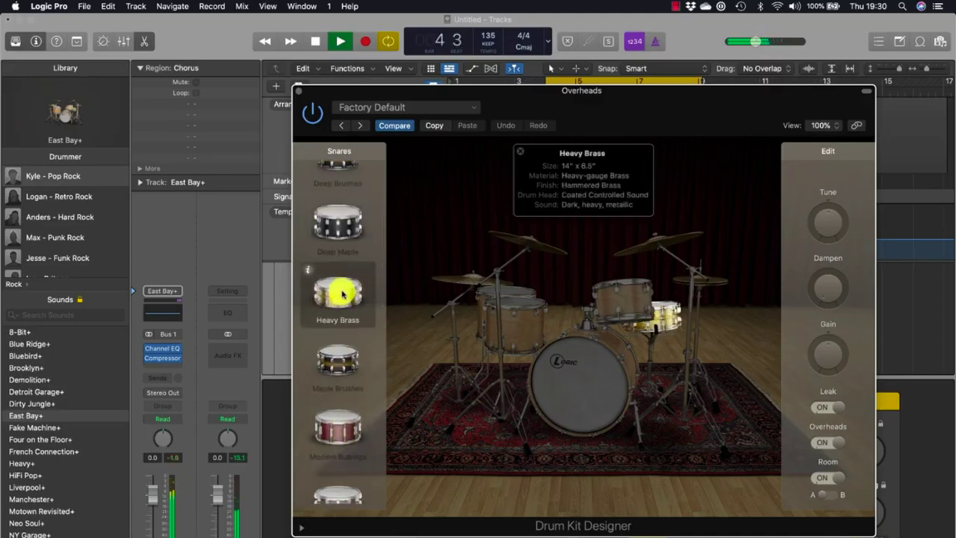
click(343, 364)
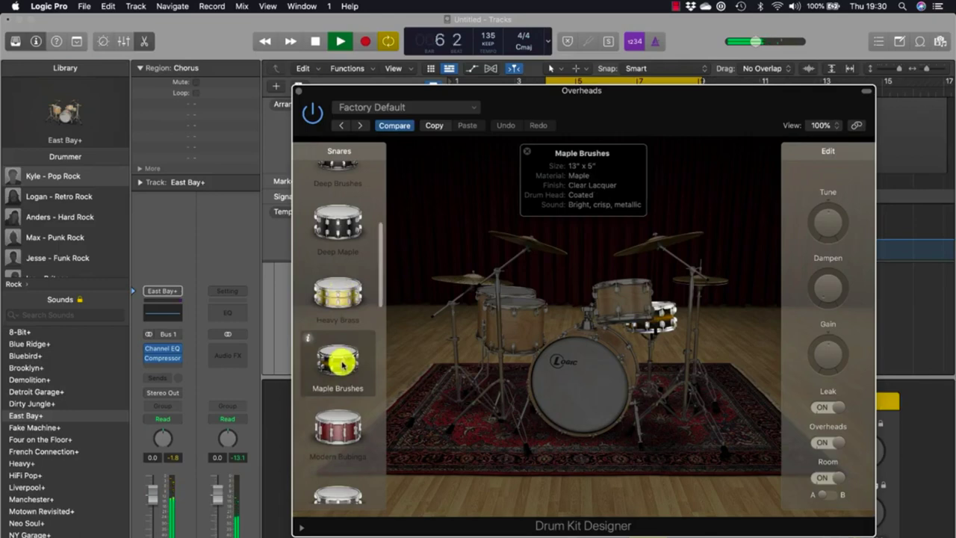
click(340, 290)
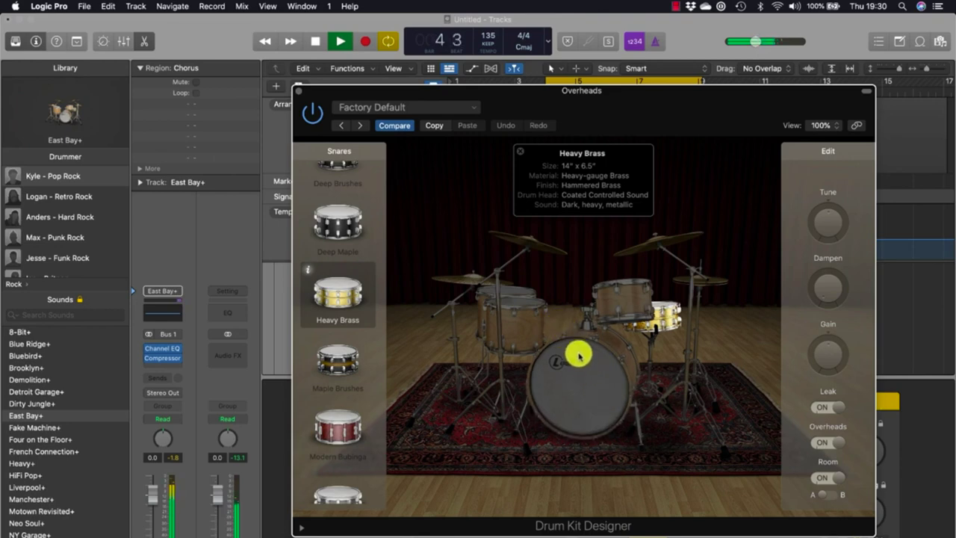
- Select the kick drum, compare the Maple Boom and Birch Punch models during playback, and keep Birch Punch
click(580, 373)
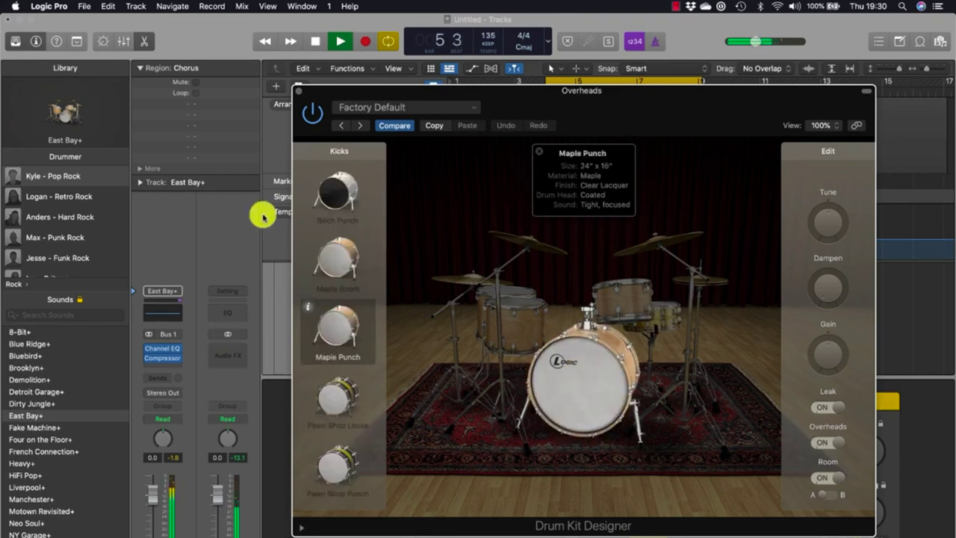
click(337, 253)
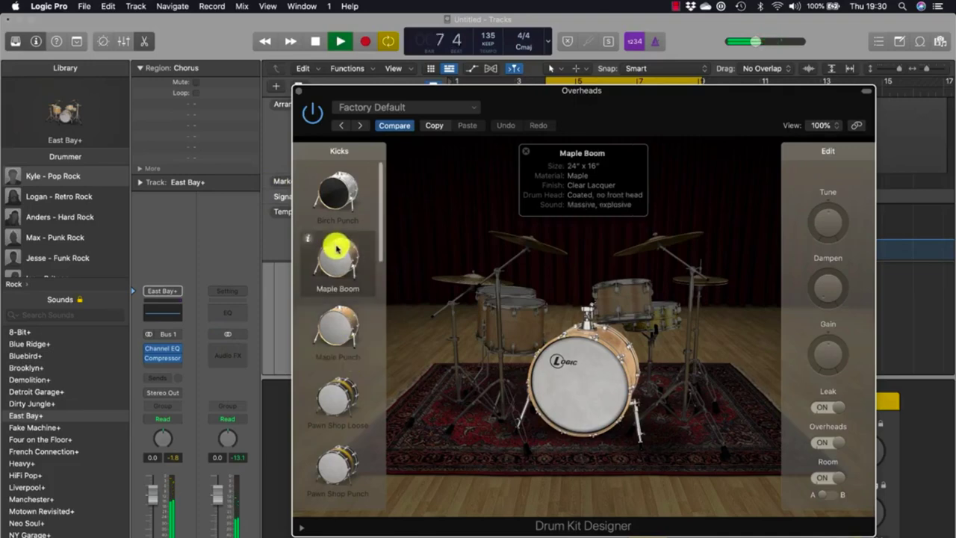
click(337, 215)
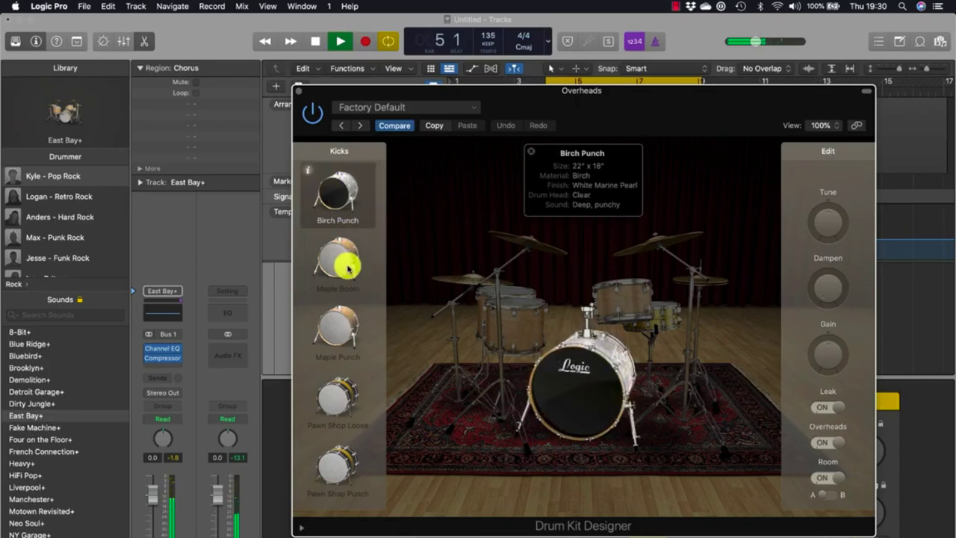
key(space)
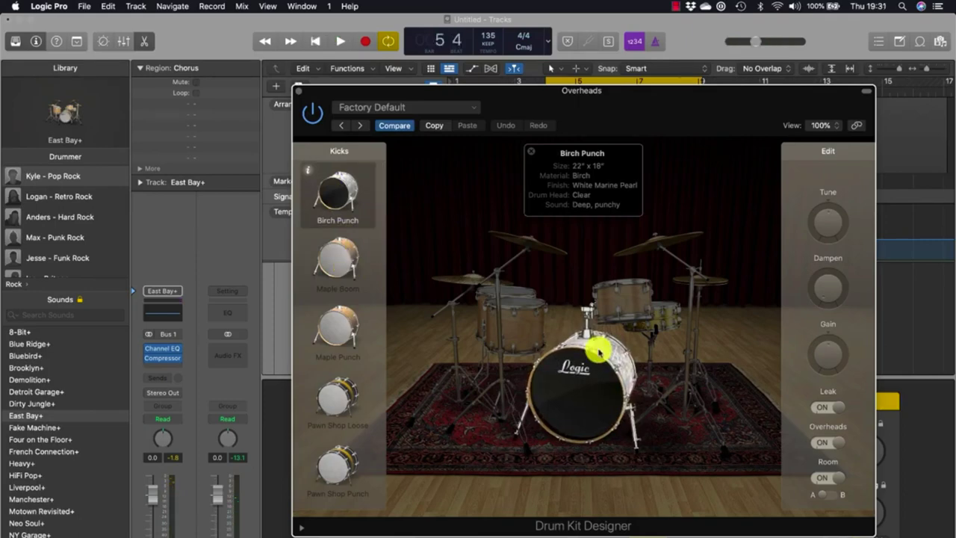
click(604, 379)
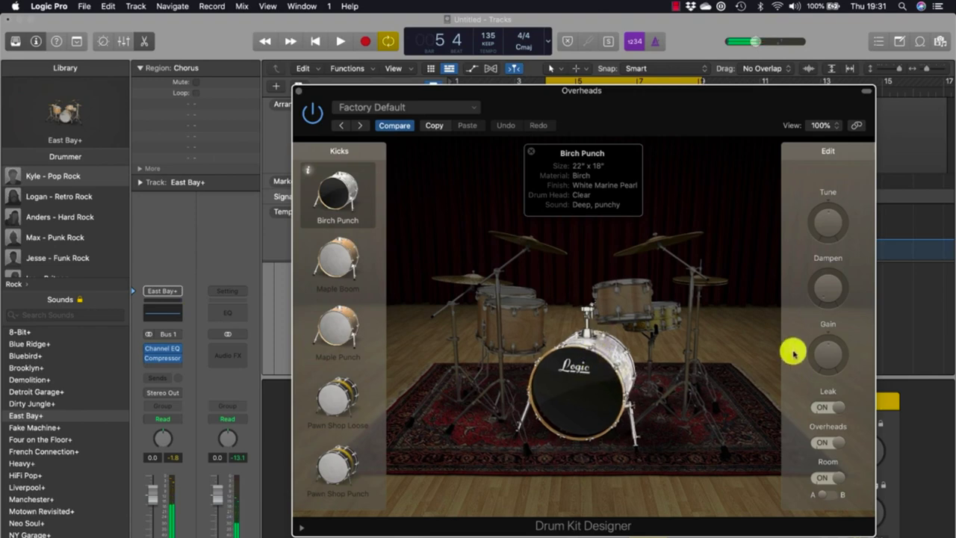
- Play the Verse and try the Birch Punch kick with Dampen at maximum and Gain at +7 dB
key(space)
click(829, 286)
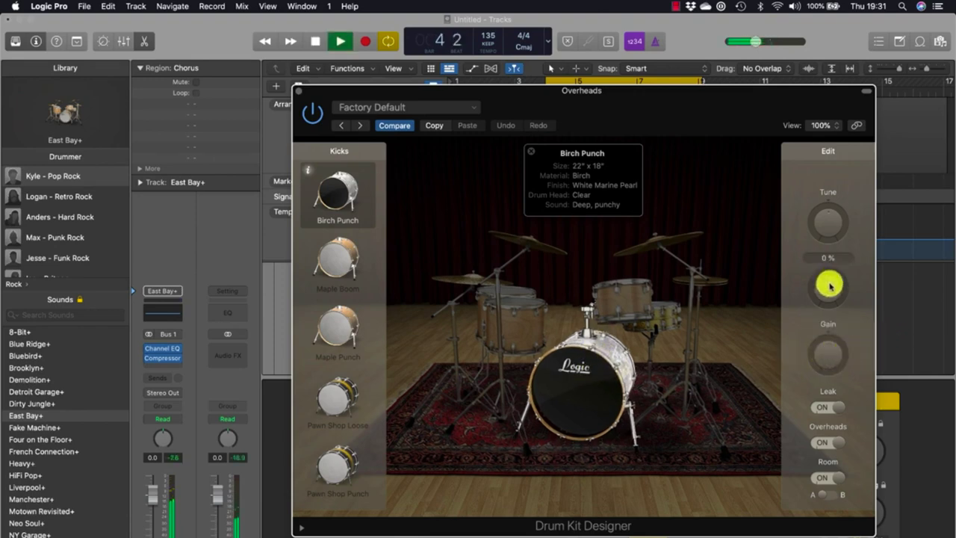
drag(830, 294, 827, 224)
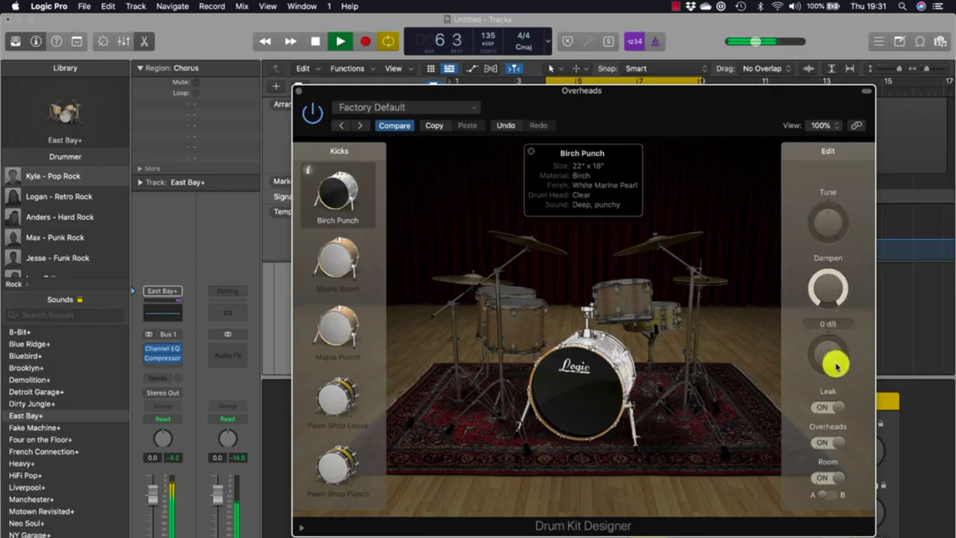
drag(834, 356, 836, 338)
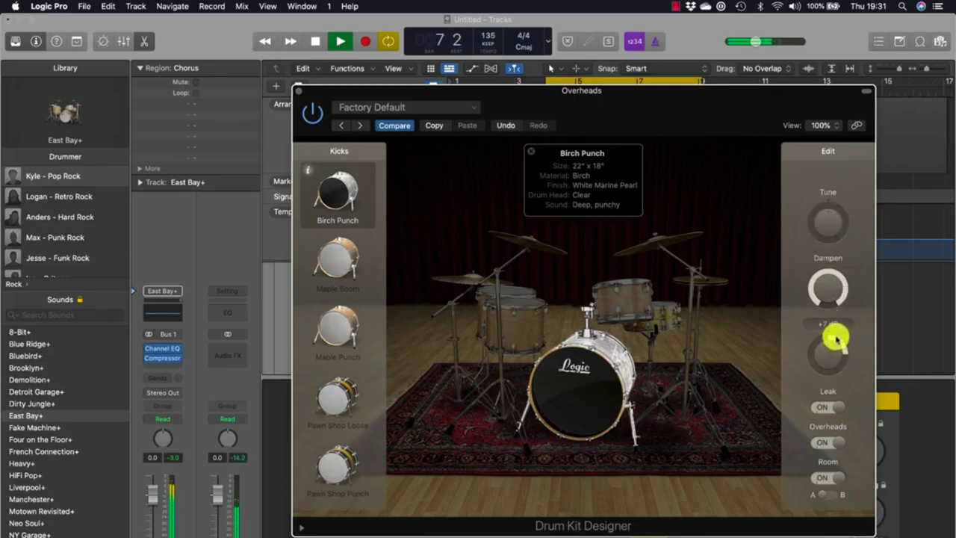
- Lower the kick's Tune, reduce its Dampen to near minimum, and return its Gain to neutral
drag(836, 219, 827, 371)
click(829, 291)
click(828, 368)
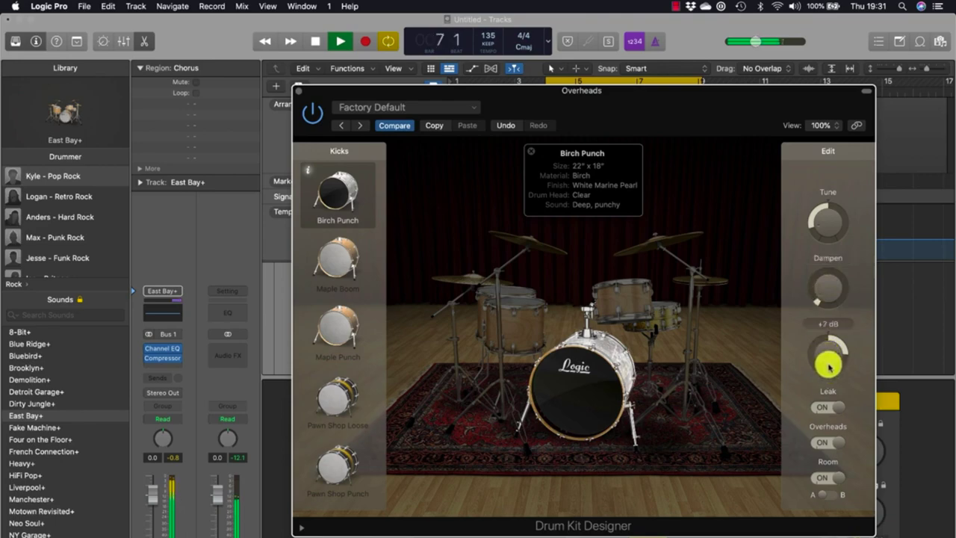
drag(839, 410, 833, 386)
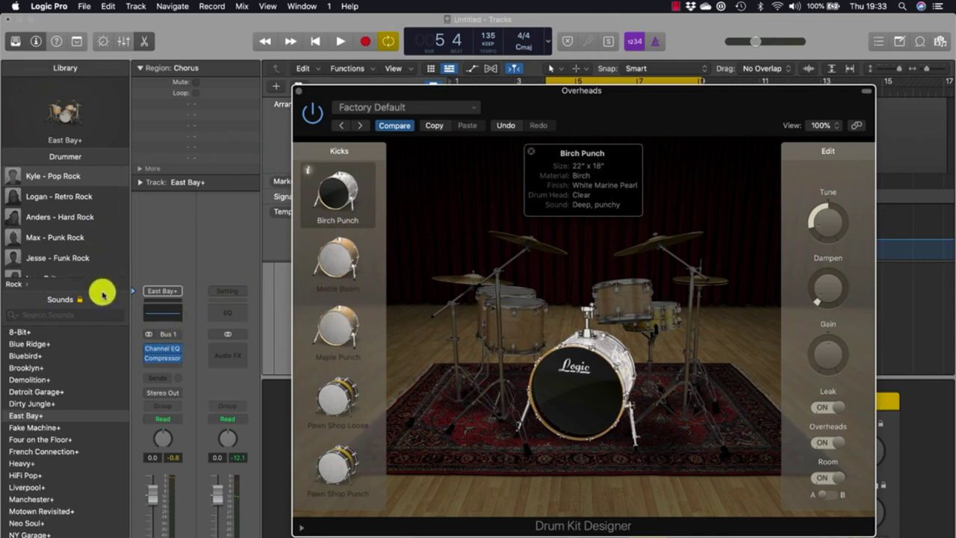
- Widen the Library, close the kit window, and switch to the Hip Hop Boom Bap drummer, suppressing future change warnings
drag(90, 329, 344, 320)
click(300, 95)
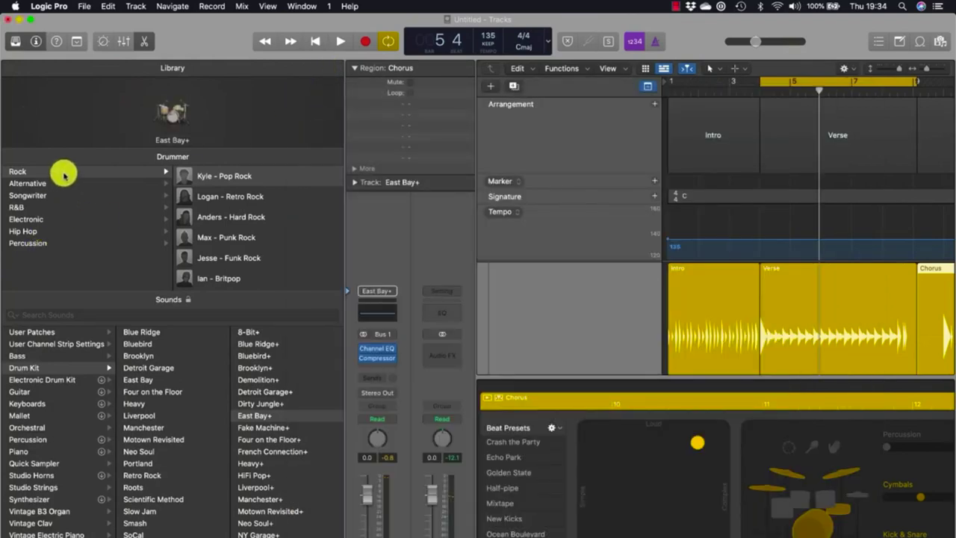
click(35, 231)
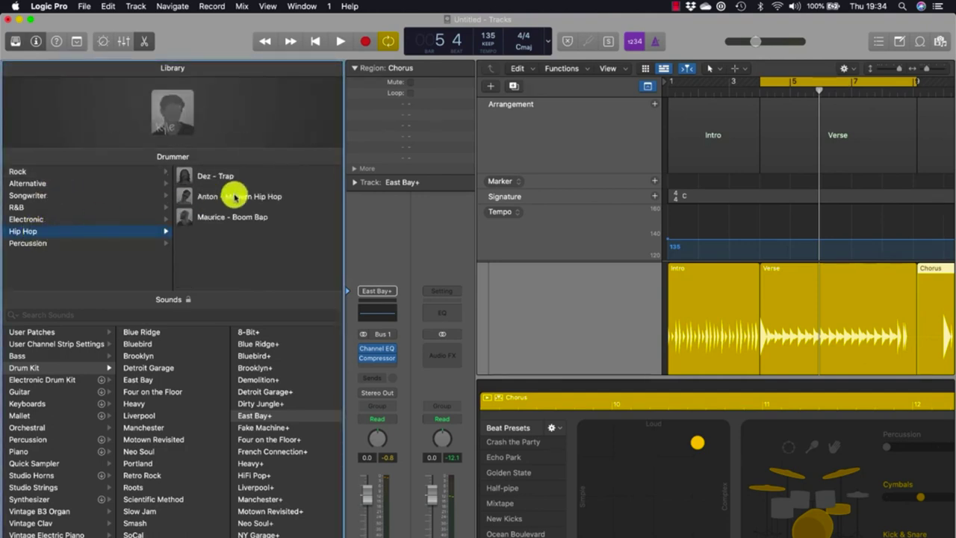
click(227, 218)
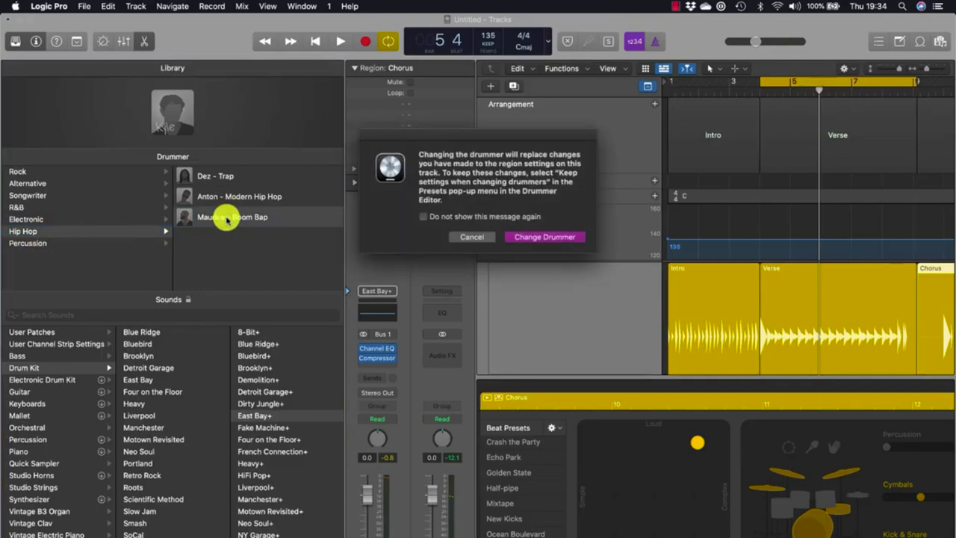
click(483, 216)
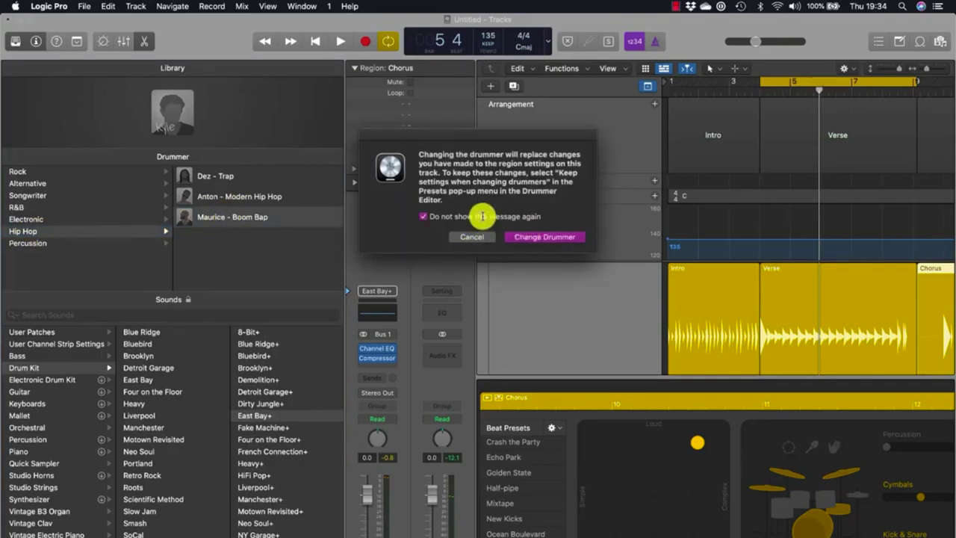
click(534, 239)
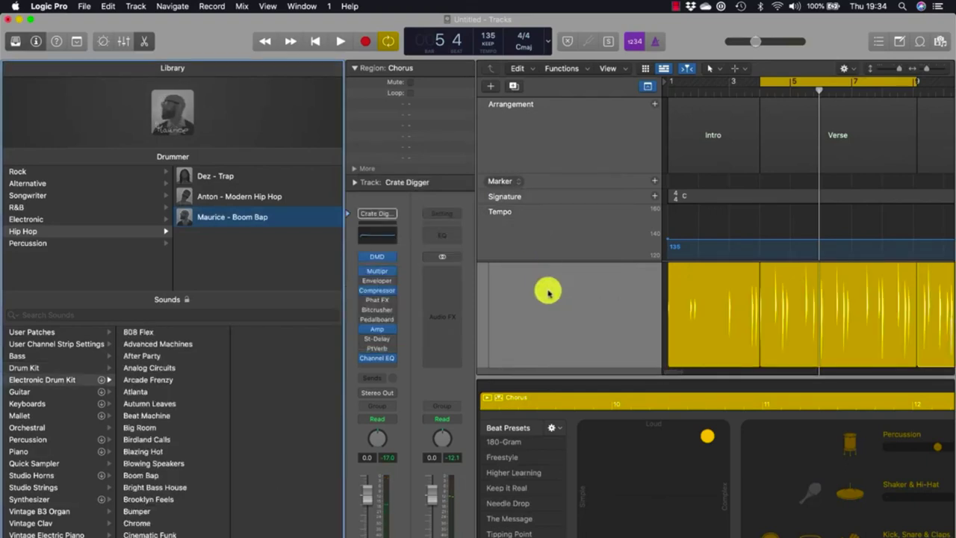
- Select the Verse region and listen to it with the Boom Bap drummer
scroll(809, 309, right, 5)
scroll(810, 312, left, 5)
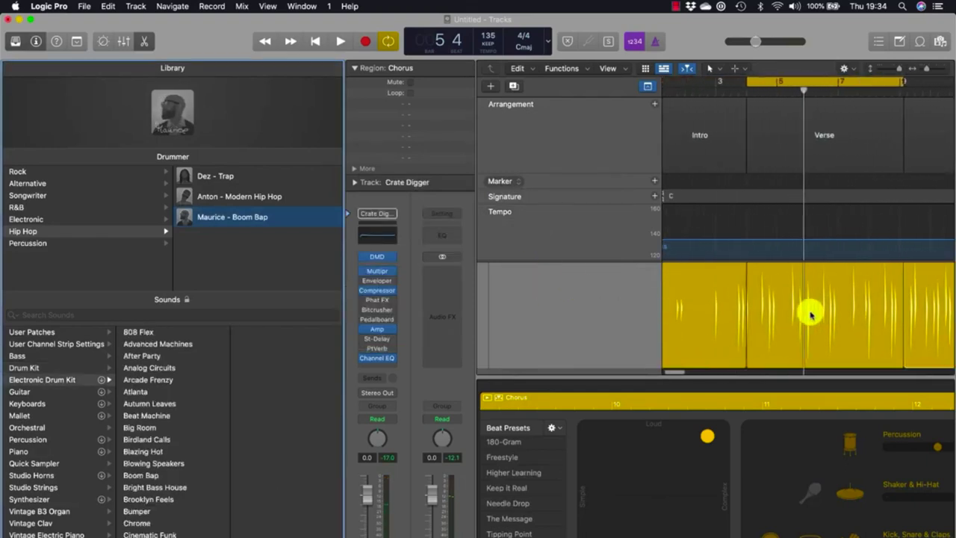
click(838, 303)
key(space)
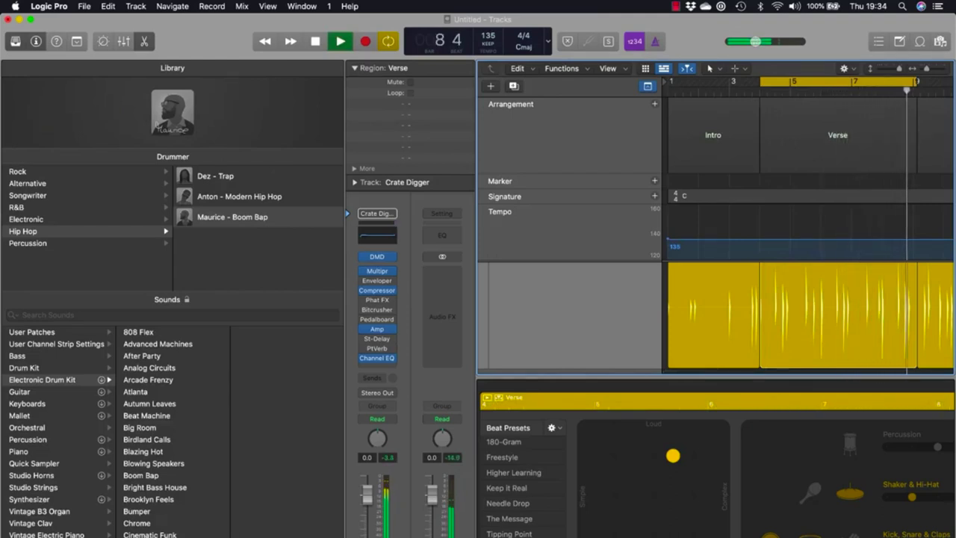
key(space)
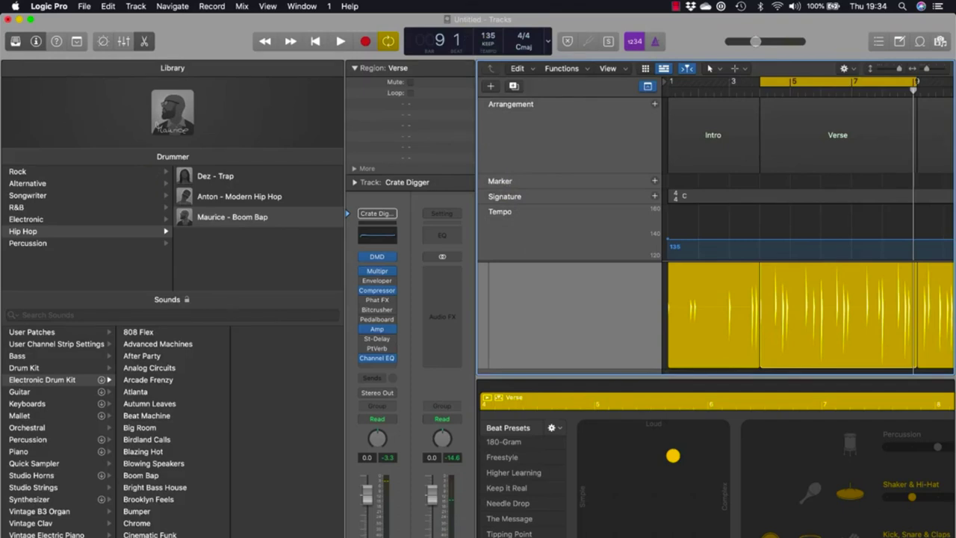
- Set the project tempo to 68 BPM and play the Verse at that speed
double_click(487, 35)
text(67)
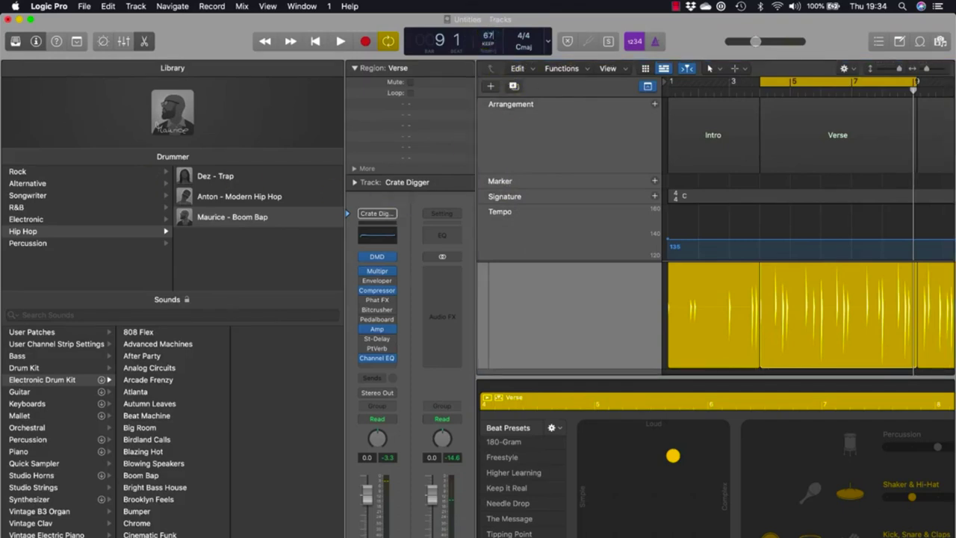
key(Return)
key(space)
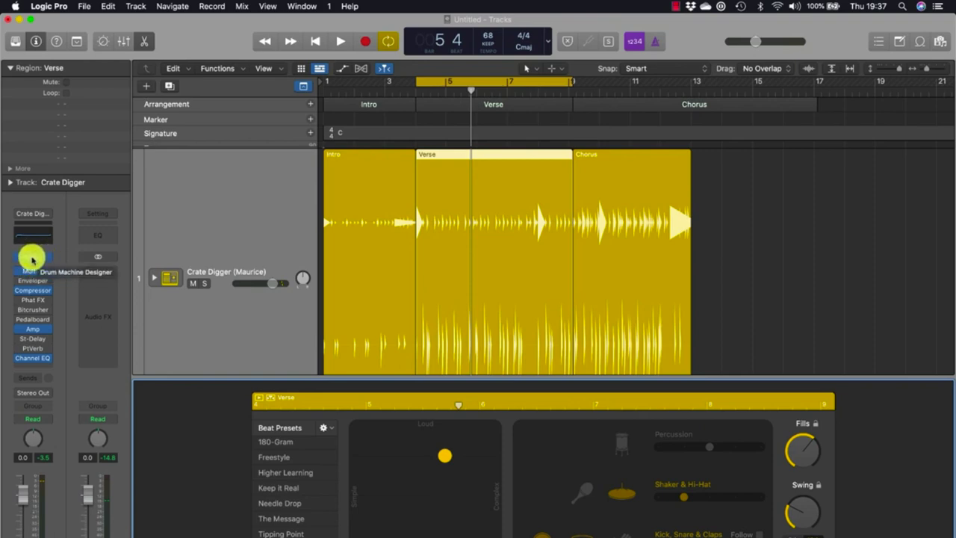
- Open the Crate Digger kit in Drum Machine Designer, move its window clear of the channel strip, and play the Verse
click(33, 258)
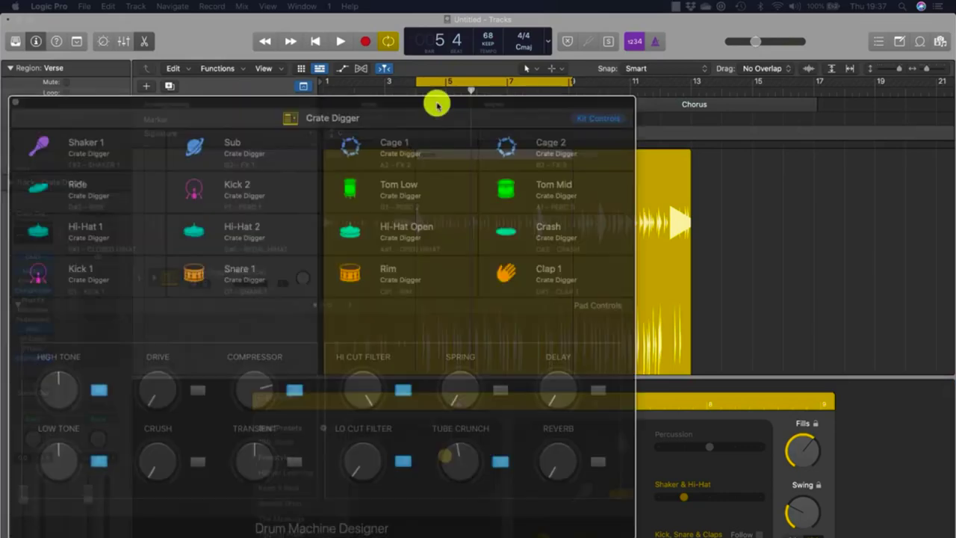
drag(435, 100, 603, 95)
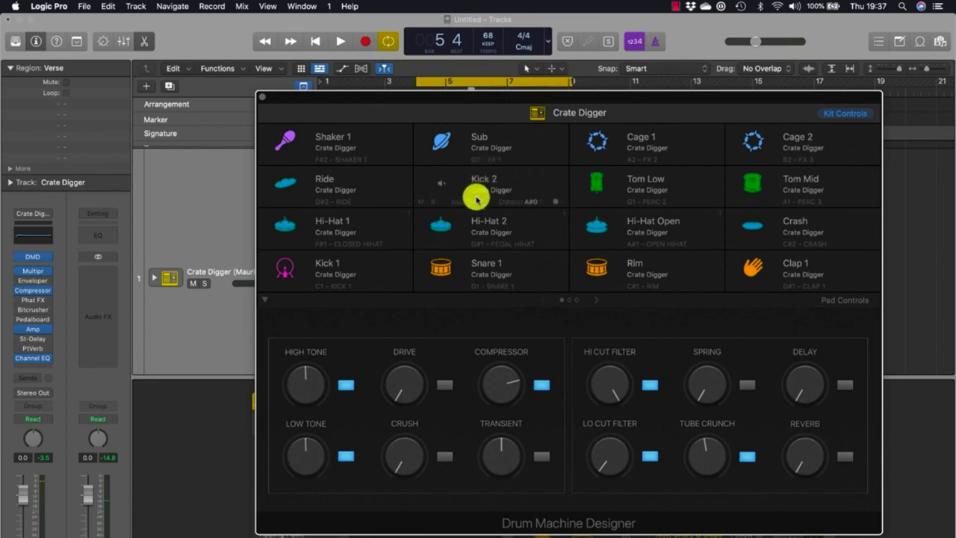
key(space)
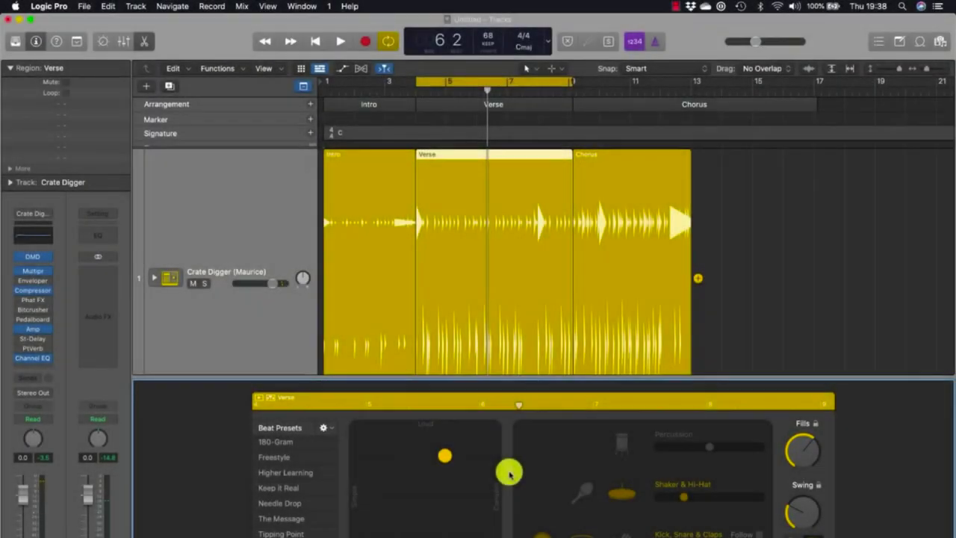
- Show the Verse drummer's detail settings, raise Humanize to maximum, and play the region briefly
drag(508, 472, 486, 450)
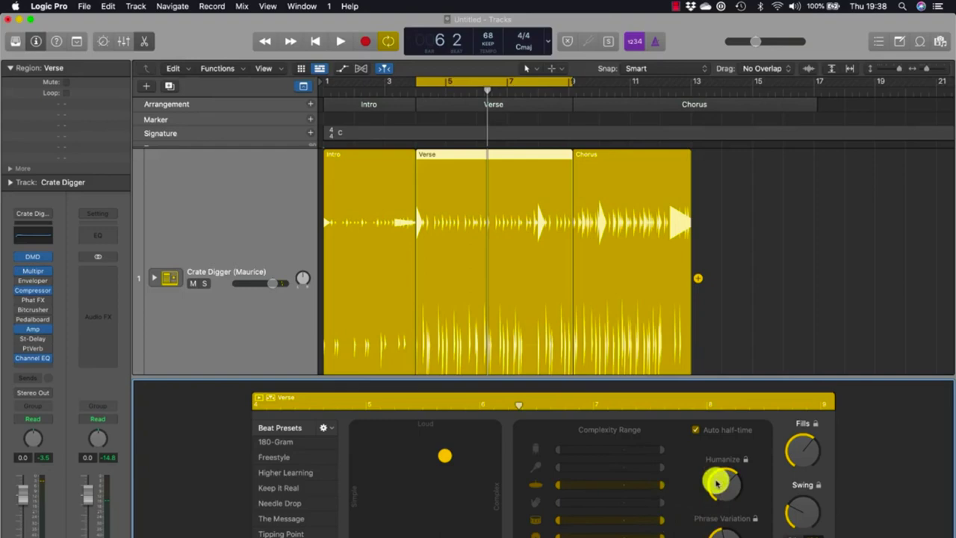
key(space)
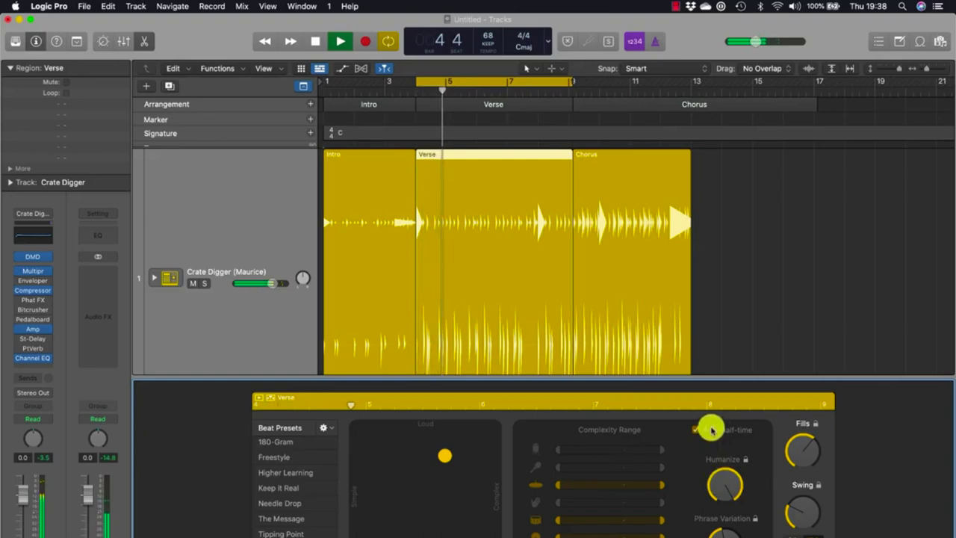
key(space)
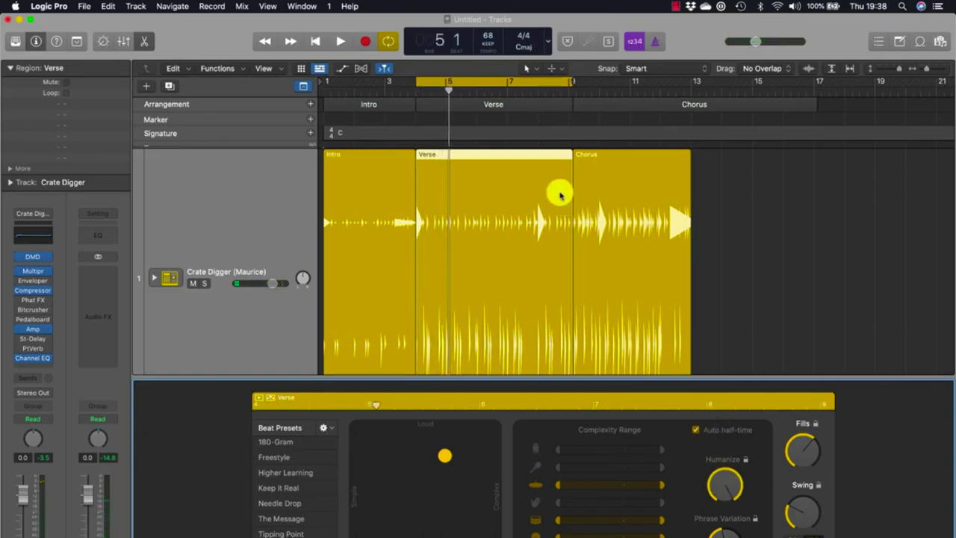
- Compare the first hits of bar 5 with Humanize lowered in stages to zero, then raise Humanize to slightly past halfway
key(super+Right)
key(super+Right)
key(super+Right)
drag(424, 89, 433, 93)
key(super+Right)
key(super+Right)
key(super+Right)
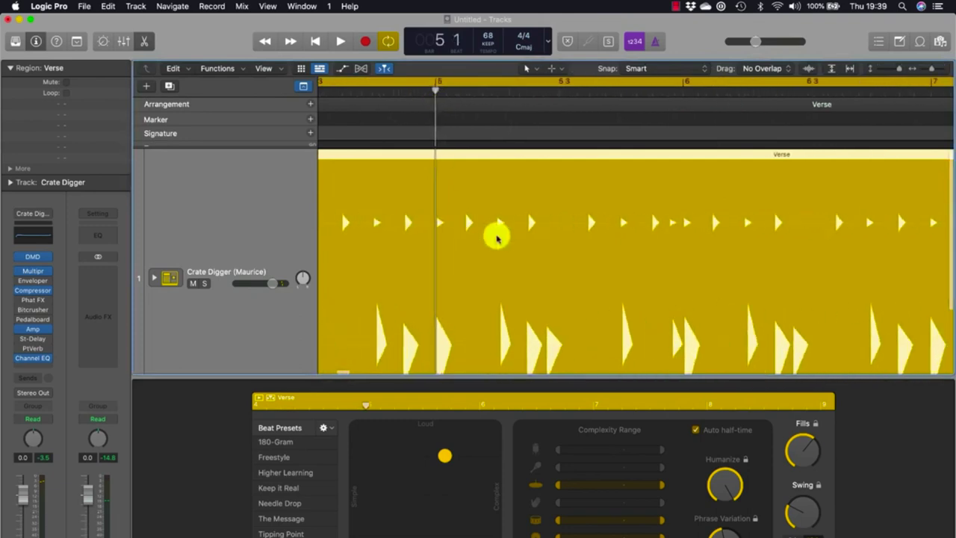
key(super+Right)
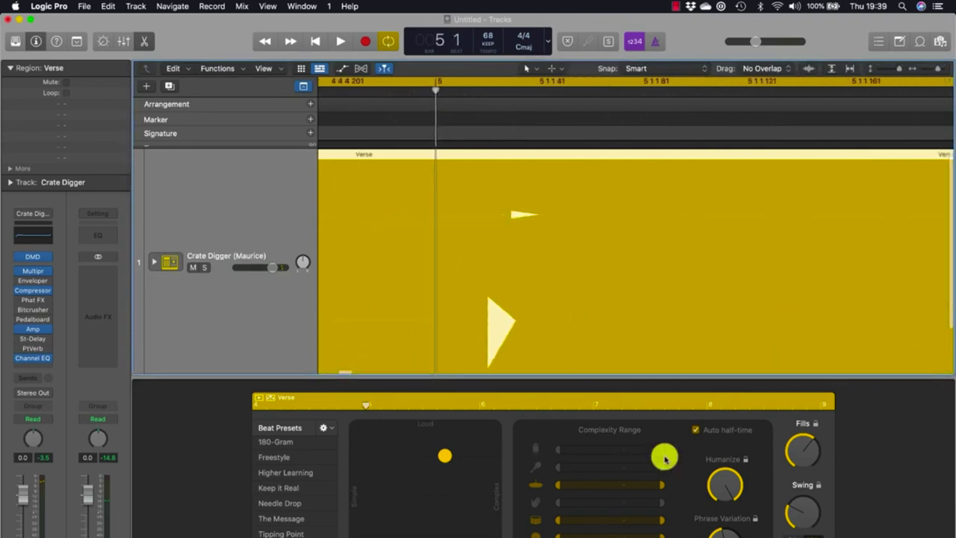
mouse_move(737, 481)
mouse_down()
mouse_move(732, 500)
mouse_move(720, 483)
mouse_up()
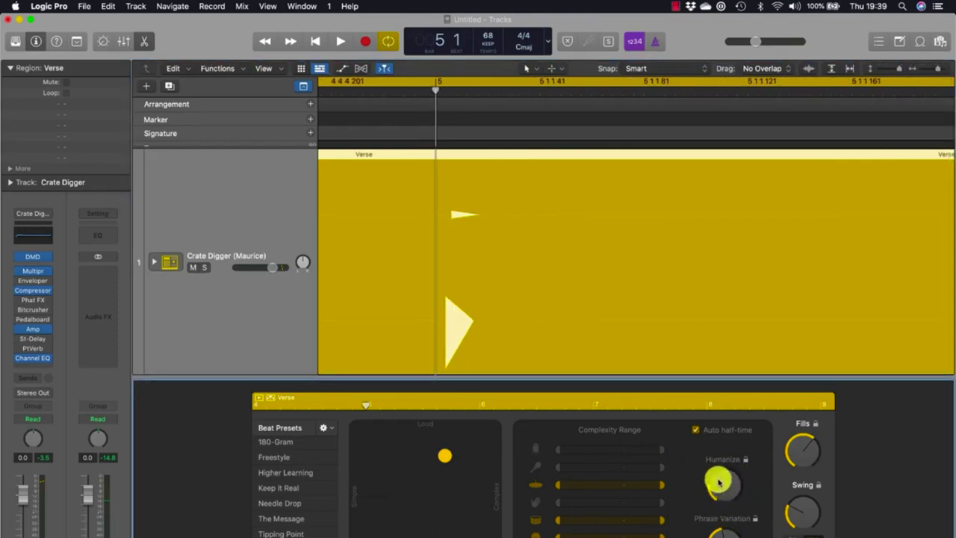
drag(726, 515, 723, 486)
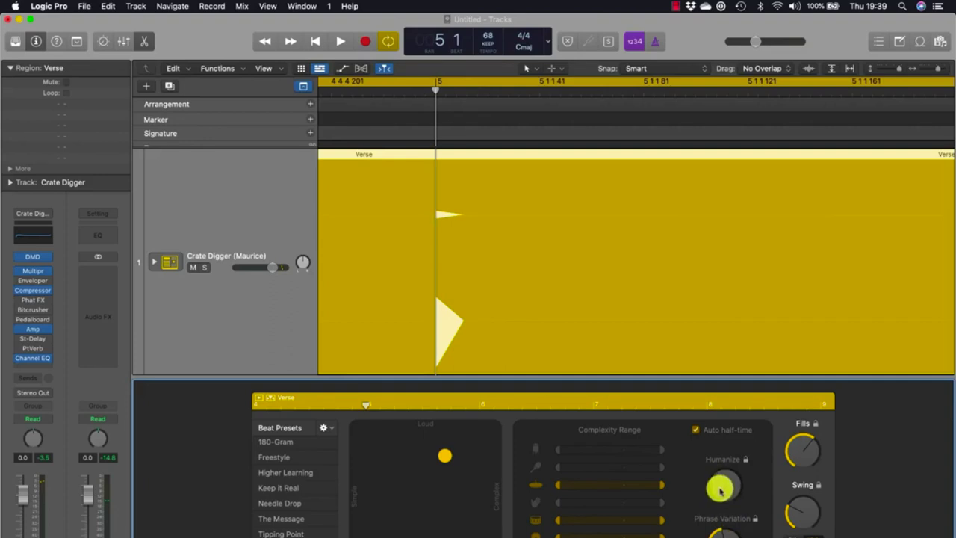
drag(716, 471, 725, 495)
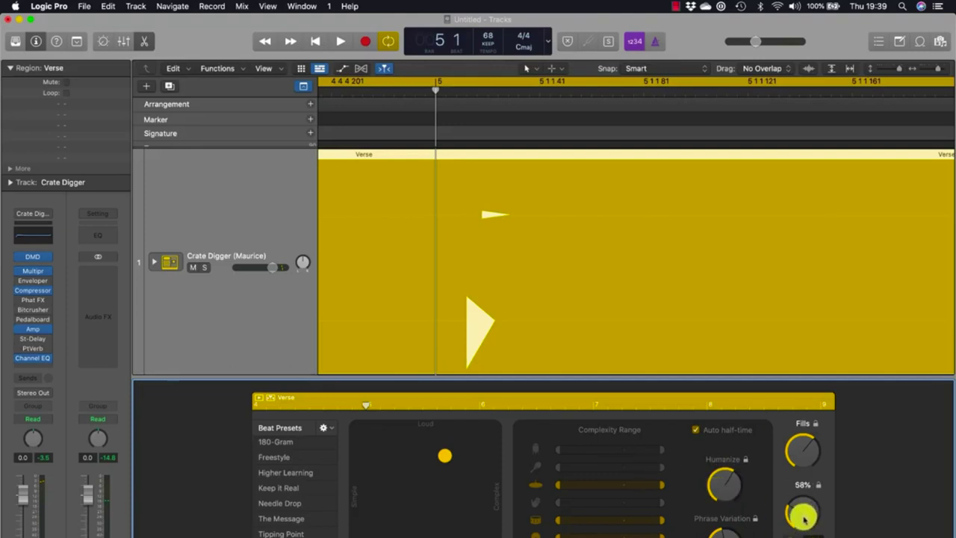
- Raise the Verse's Swing in stages to maximum, play the region, and settle Swing at 66%
drag(803, 518, 801, 493)
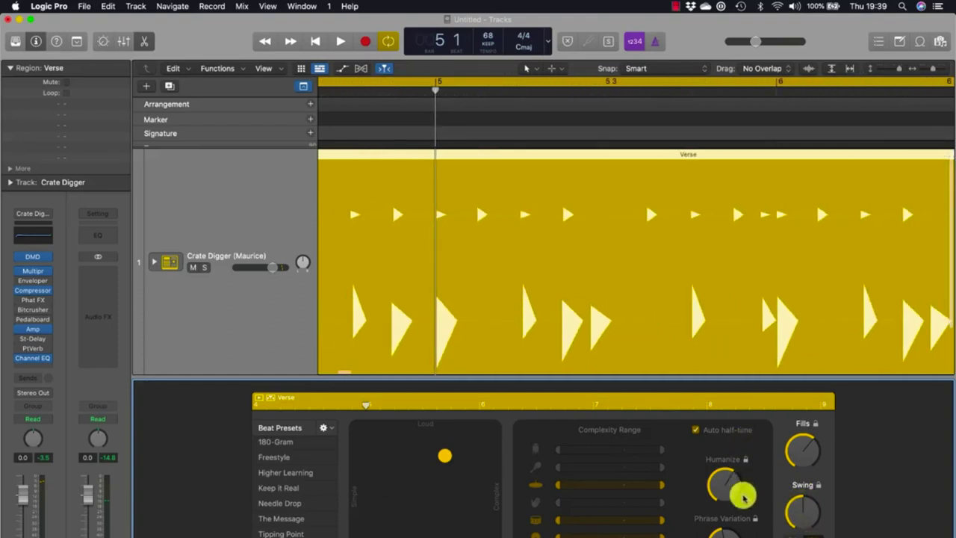
mouse_move(798, 508)
mouse_down()
mouse_move(805, 521)
mouse_move(800, 501)
mouse_up()
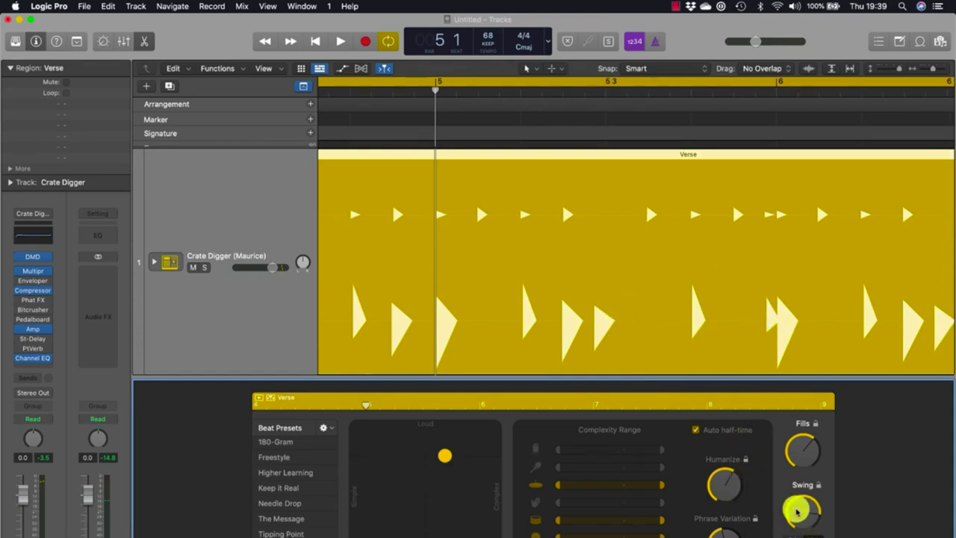
drag(795, 508, 788, 401)
key(space)
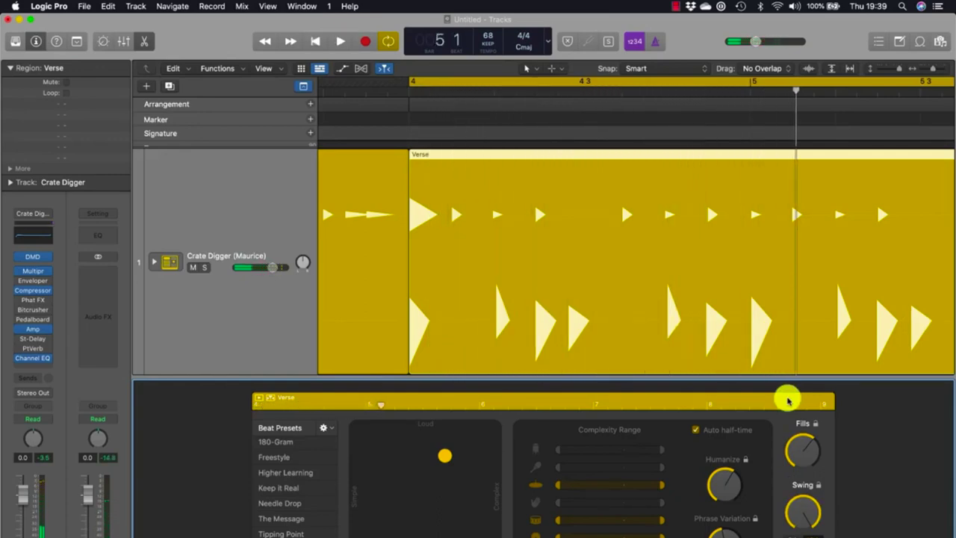
click(798, 506)
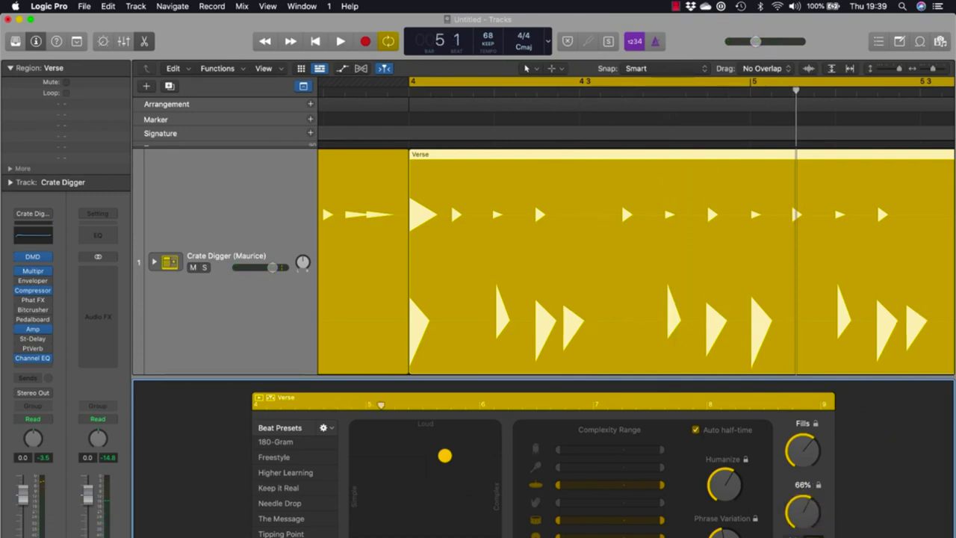
- Lower the Humanize amount of the Verse drummer region to below halfway
click(721, 494)
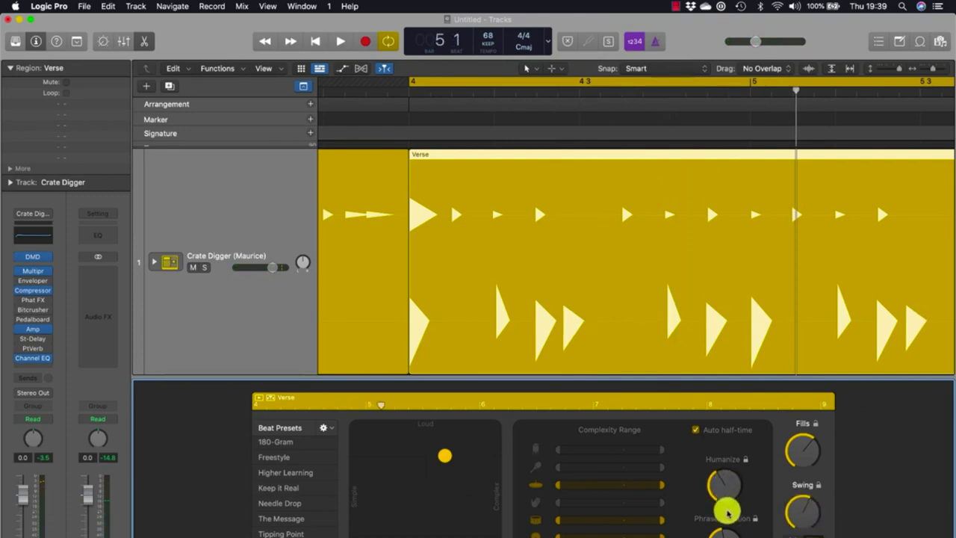
click(659, 276)
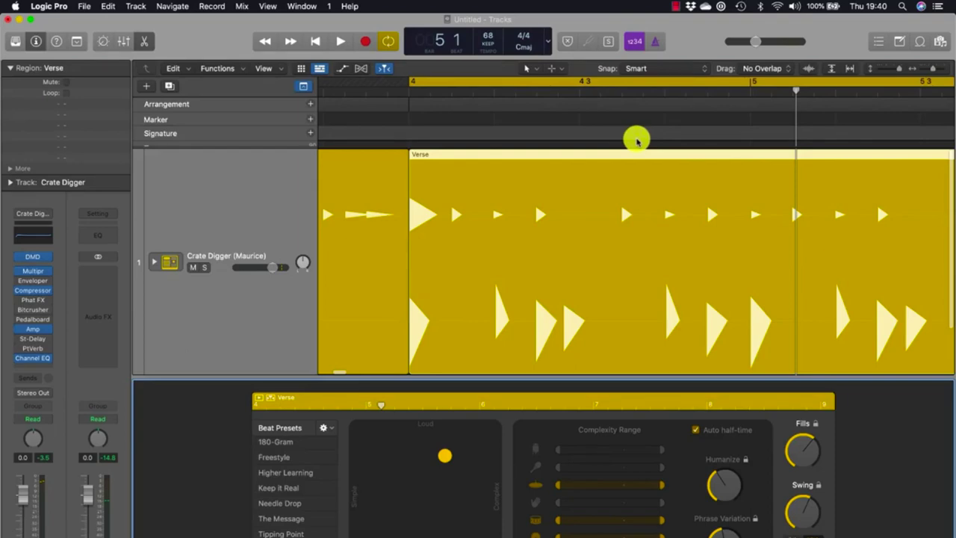
click(555, 281)
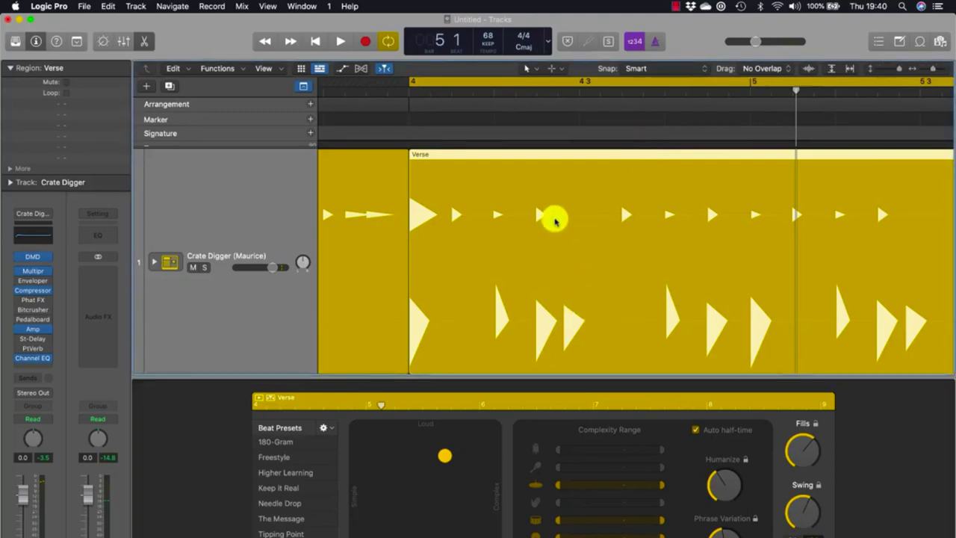
- Show the whole arrangement and convert the Verse drummer region to a MIDI region
key(super+Left)
key(super+Left)
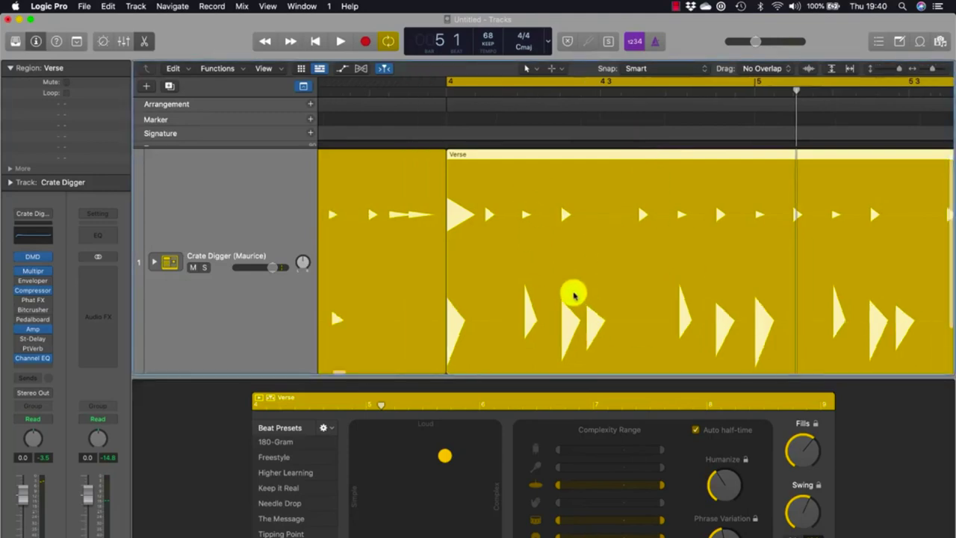
key(super+Left)
key(super+Left)
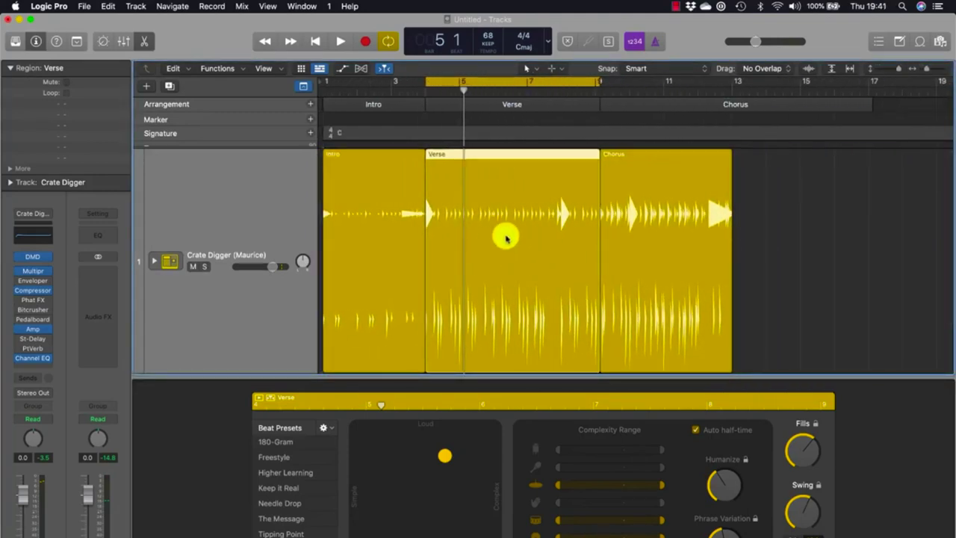
right_click(492, 246)
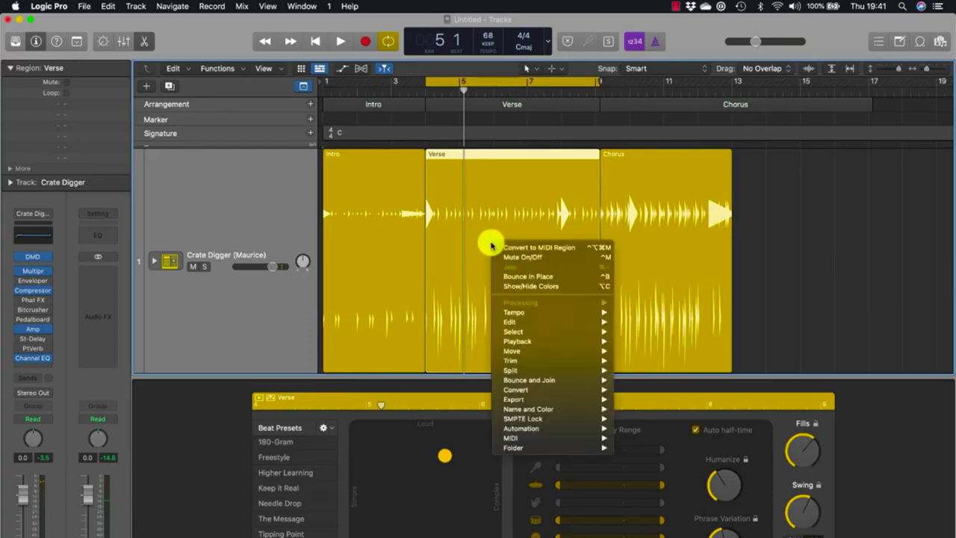
mouse_move(548, 387)
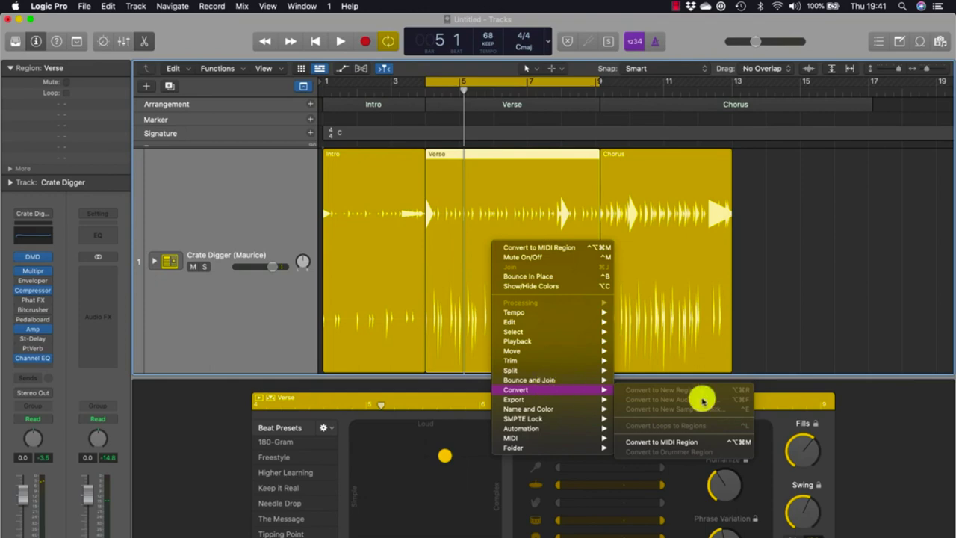
click(694, 442)
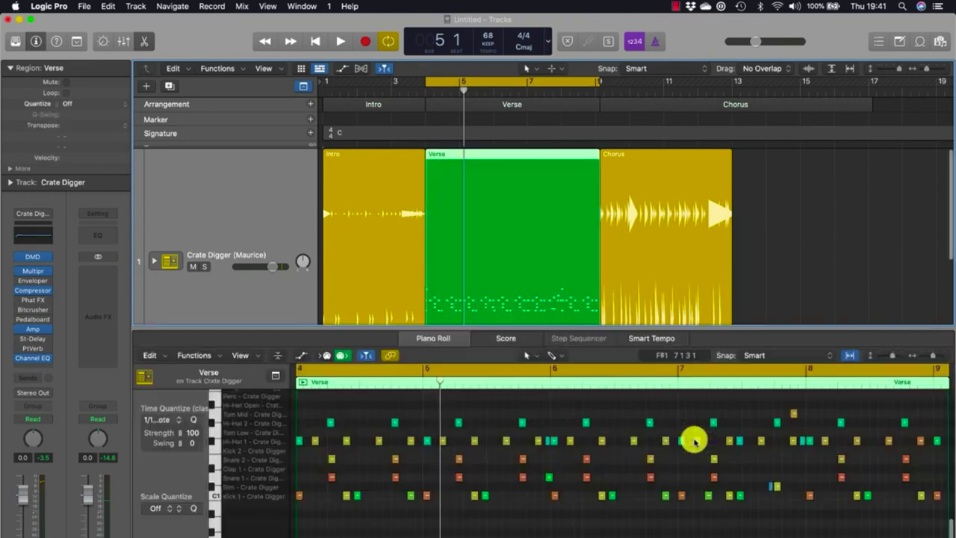
- Enlarge the Piano Roll to examine the Verse's opening MIDI notes, and play part of the region
drag(541, 327, 542, 216)
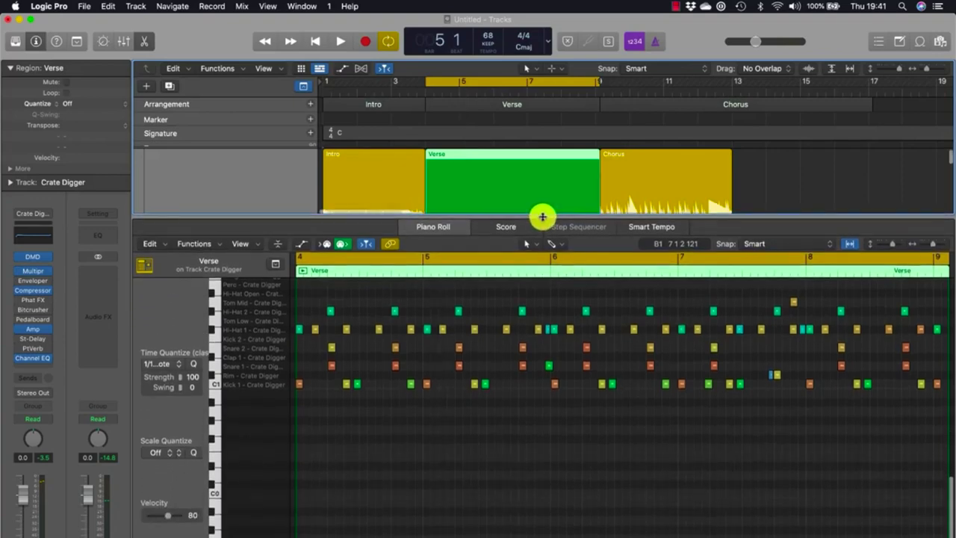
ctrl+alt+click(574, 410)
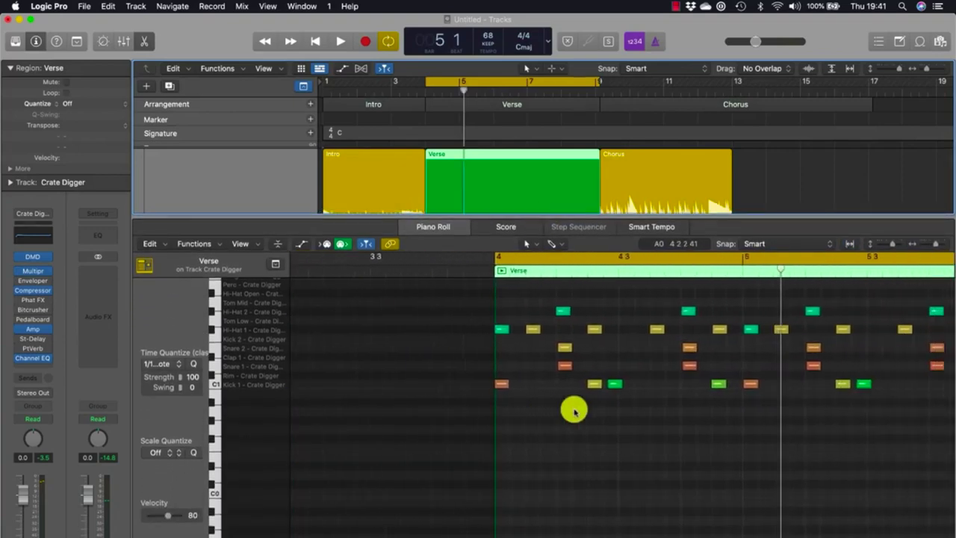
scroll(574, 410, up, 5)
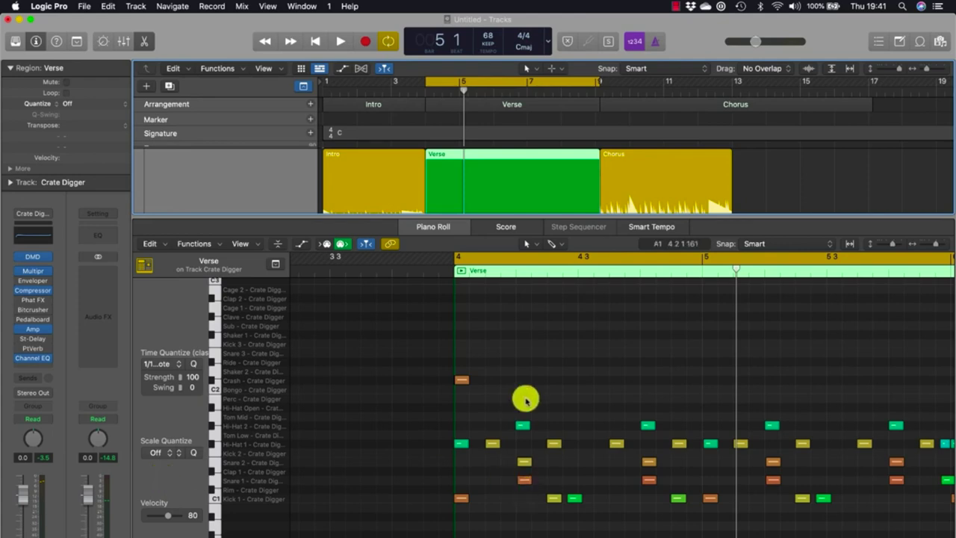
double_click(523, 425)
click(521, 424)
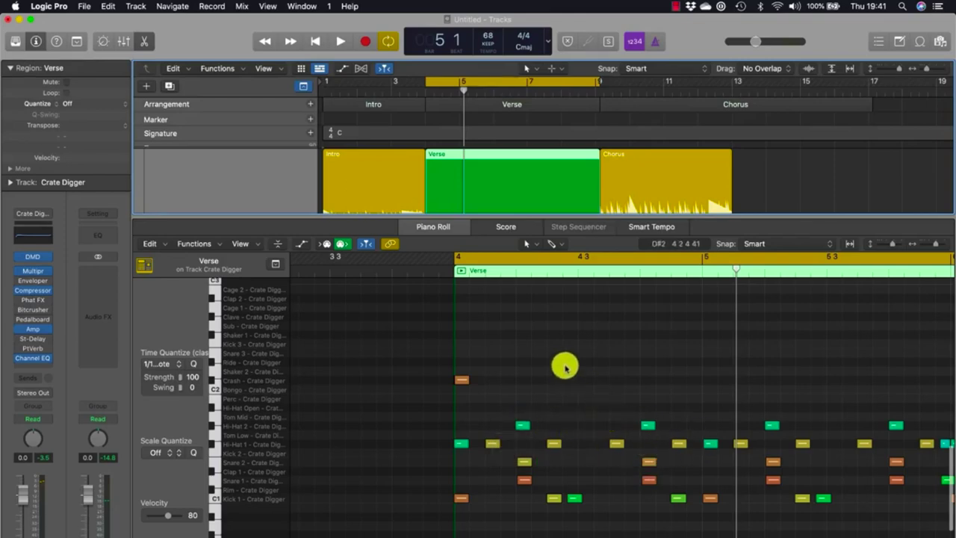
key(space)
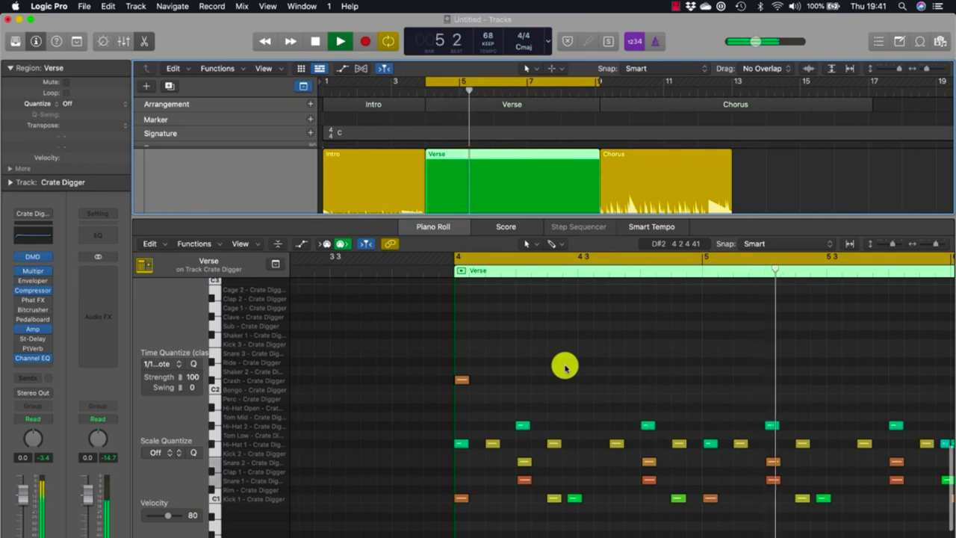
key(space)
scroll(566, 367, right, 5)
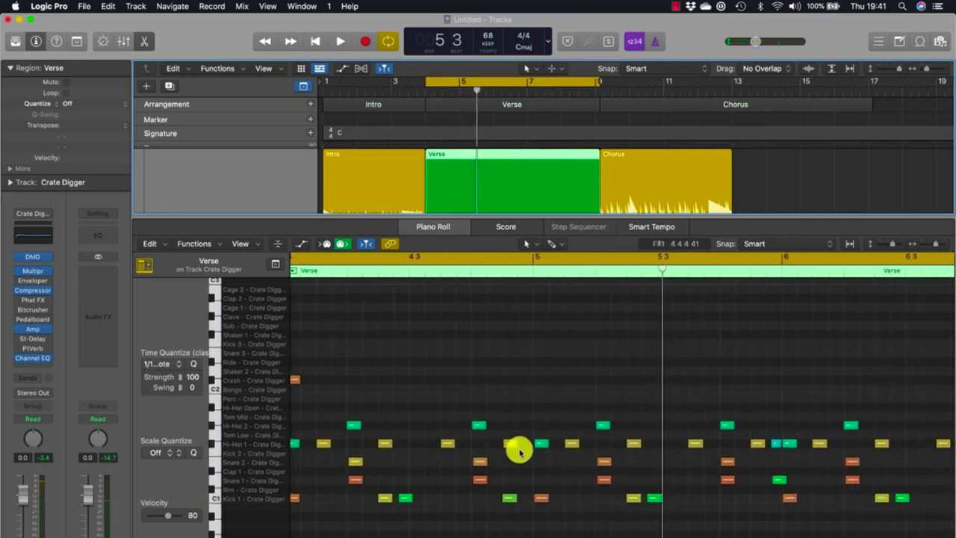
scroll(476, 400, left, 1)
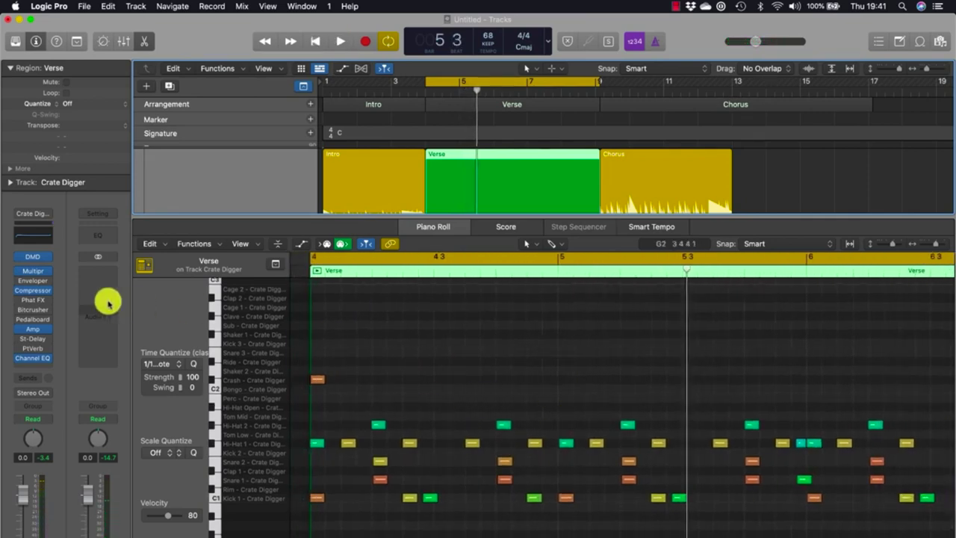
- Open the Crate Digger kit in Drum Machine Designer, play the Verse briefly, and select the Rim pad
click(32, 257)
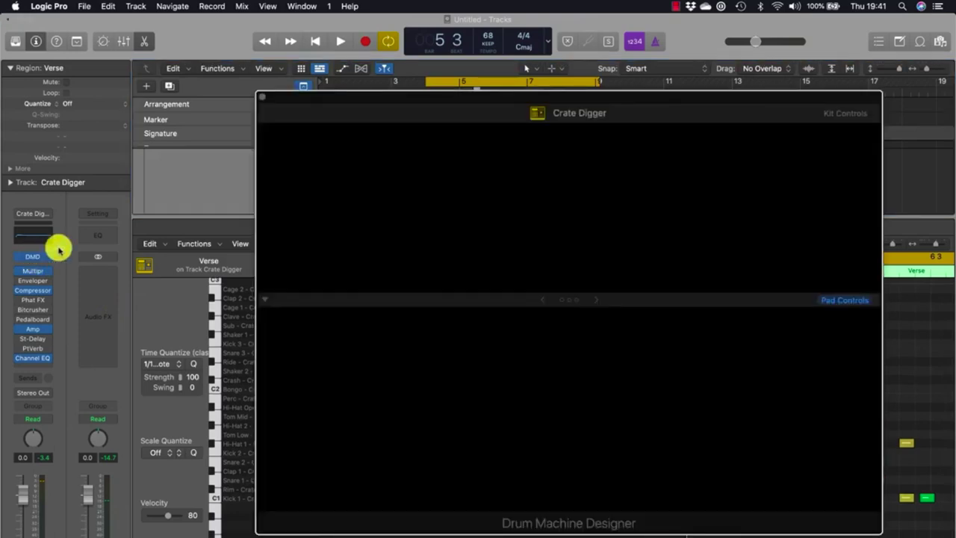
drag(454, 100, 331, 73)
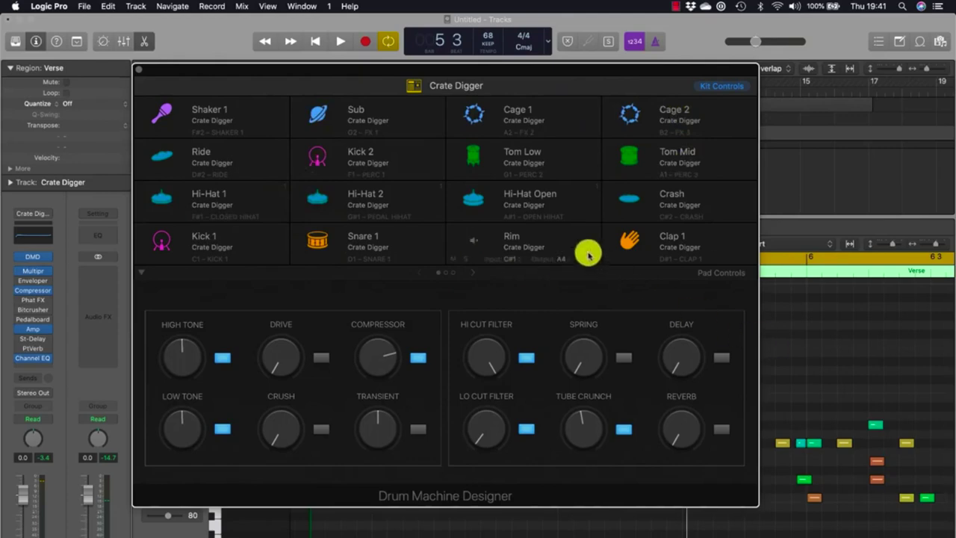
key(space)
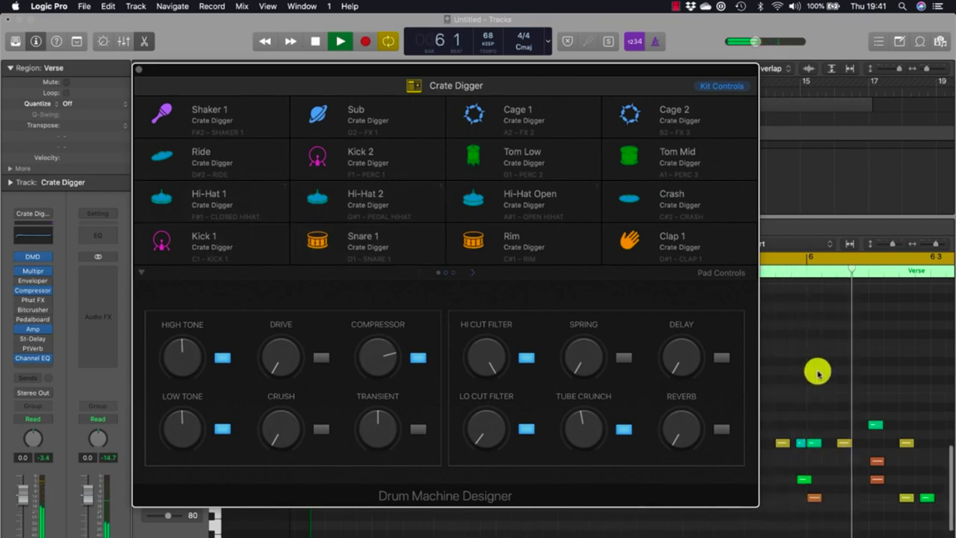
key(space)
click(527, 243)
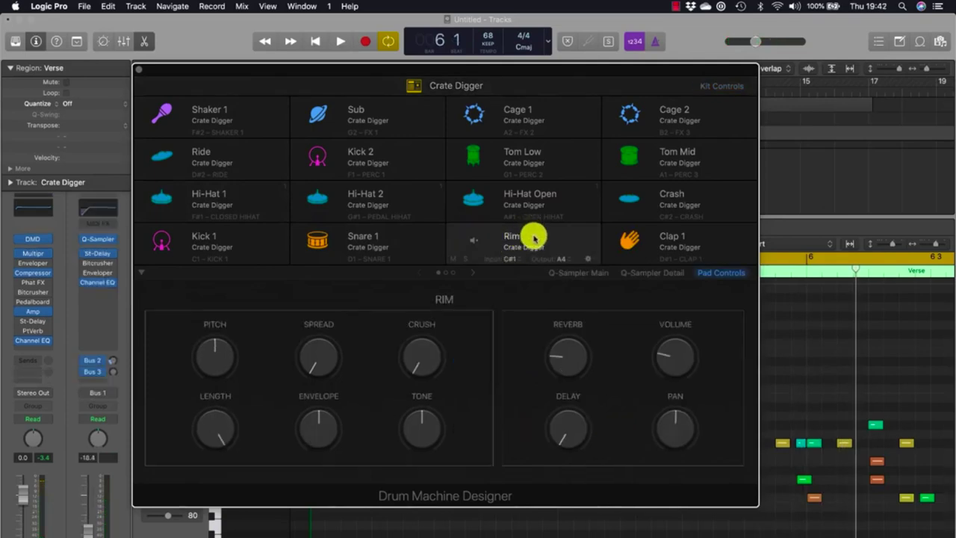
- Move Drum Machine Designer clear of the notes, then add Kick 3 notes on beats 2, 3 and 4 of bar 4 and play them
click(815, 347)
drag(591, 69, 502, 490)
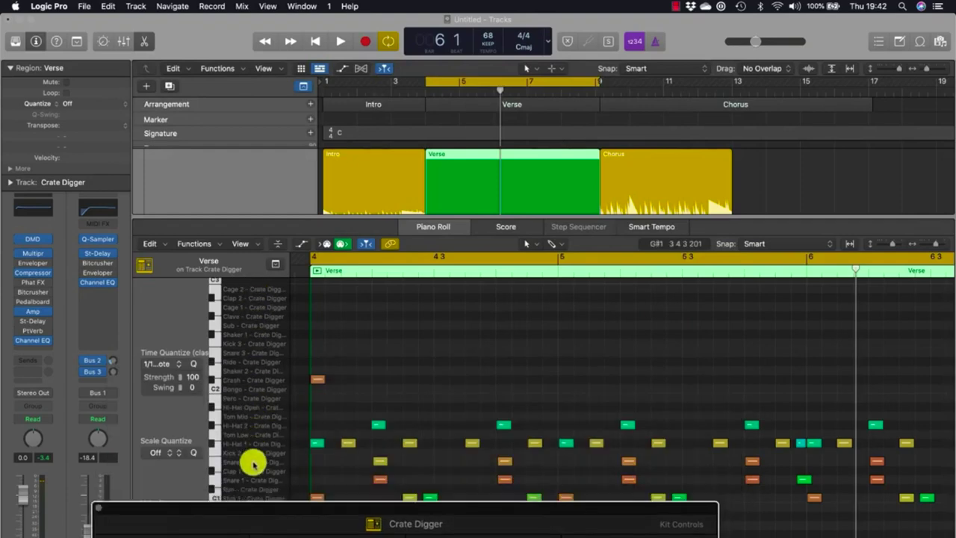
drag(269, 511, 316, 486)
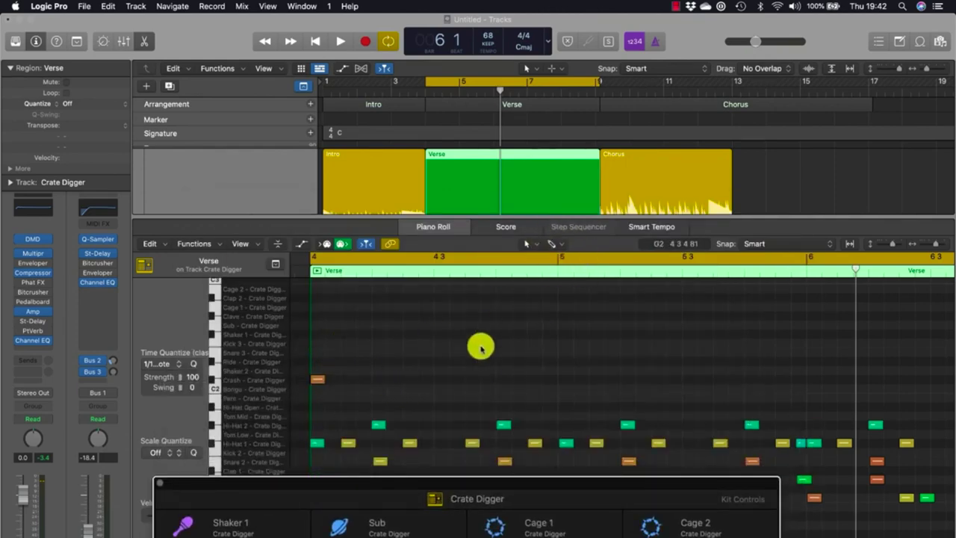
click(377, 342)
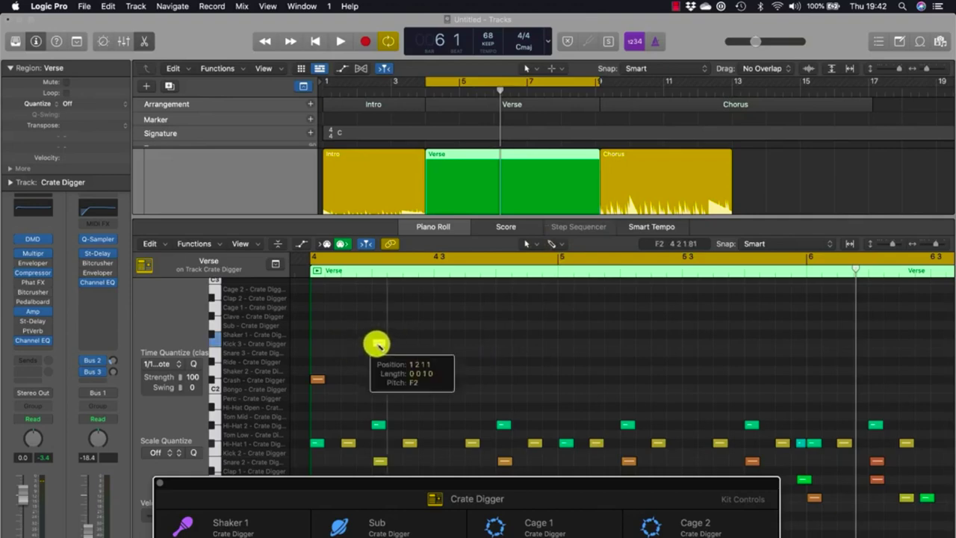
click(438, 342)
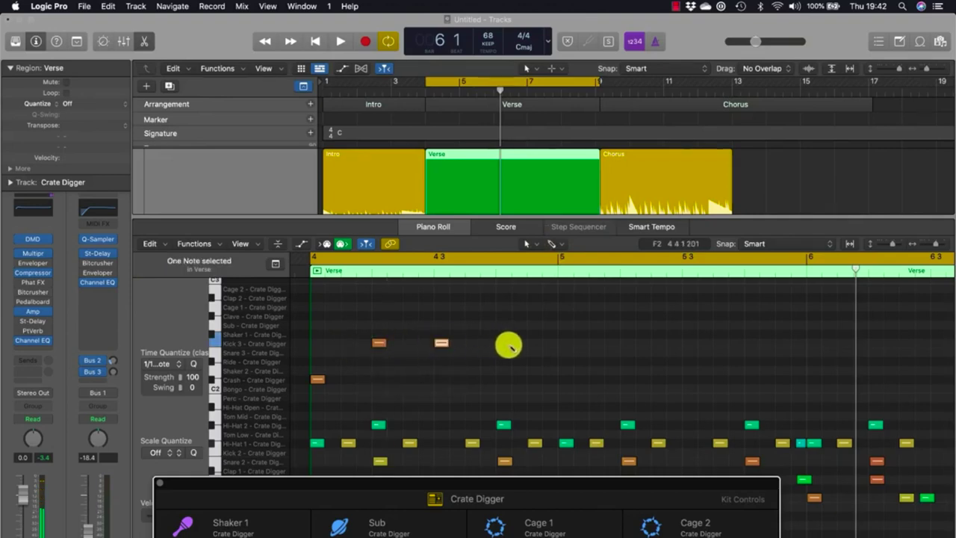
key(space)
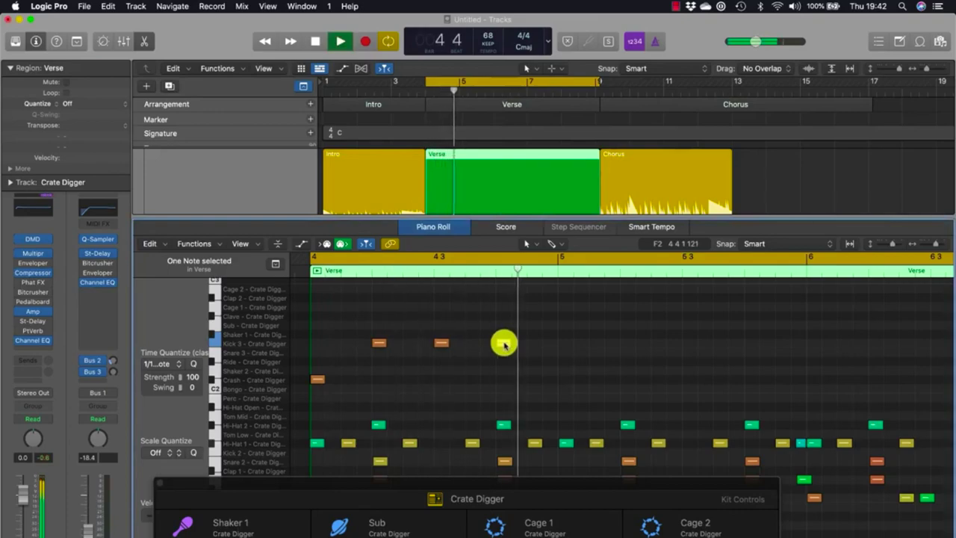
drag(504, 343, 584, 69)
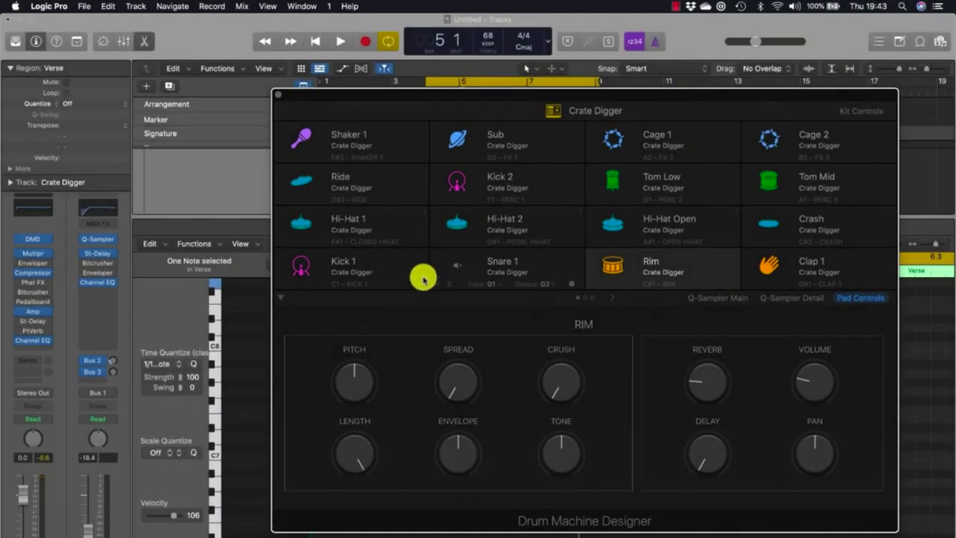
- Select the Kick 1 pad and compare it soloed and muted during playback, leaving it soloed
click(380, 261)
key(space)
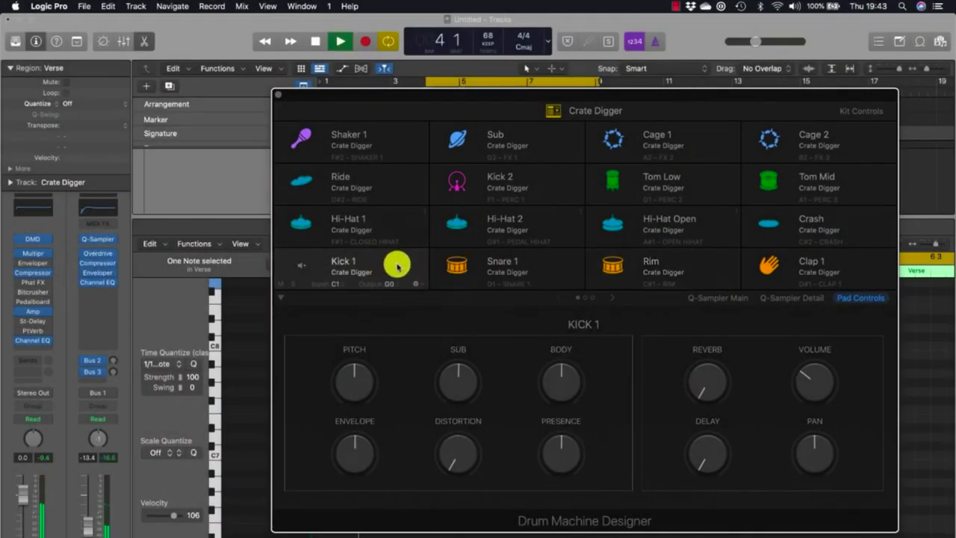
click(292, 284)
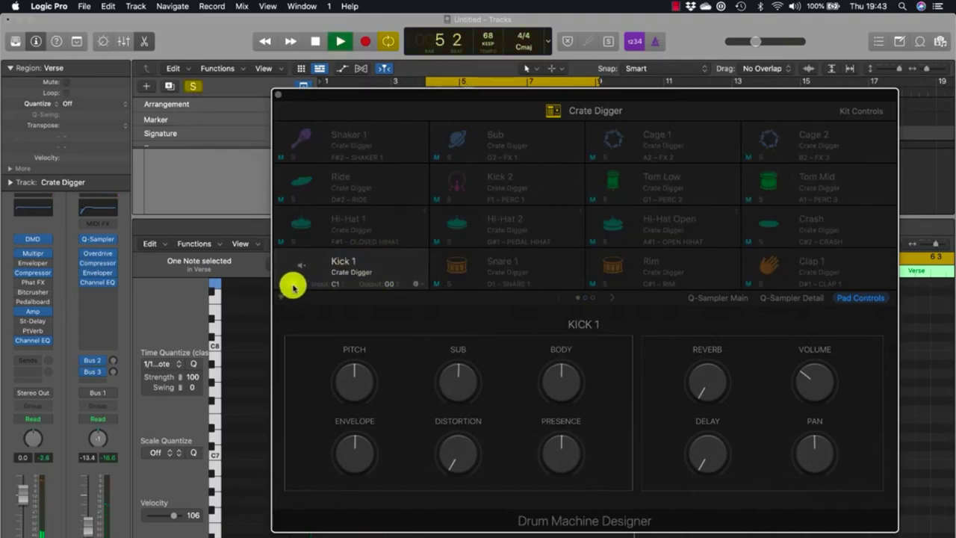
click(291, 286)
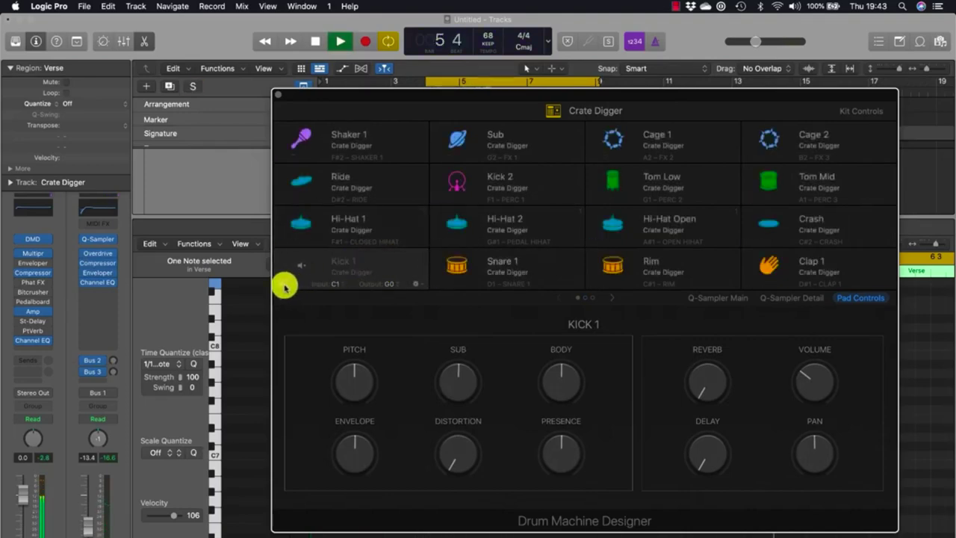
click(291, 285)
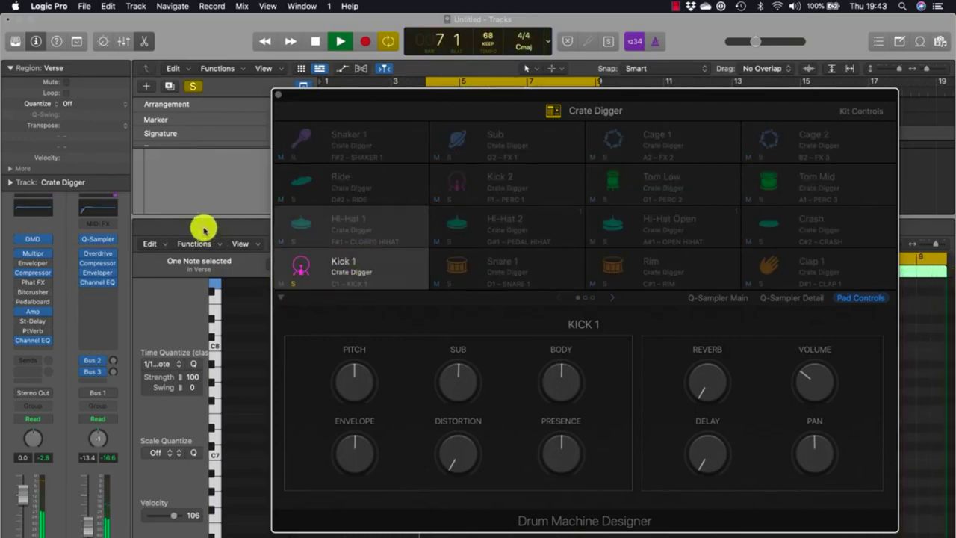
key(space)
- Show the Library beside Drum Machine Designer and browse the kick sounds available for the Kick 1 pad
click(16, 44)
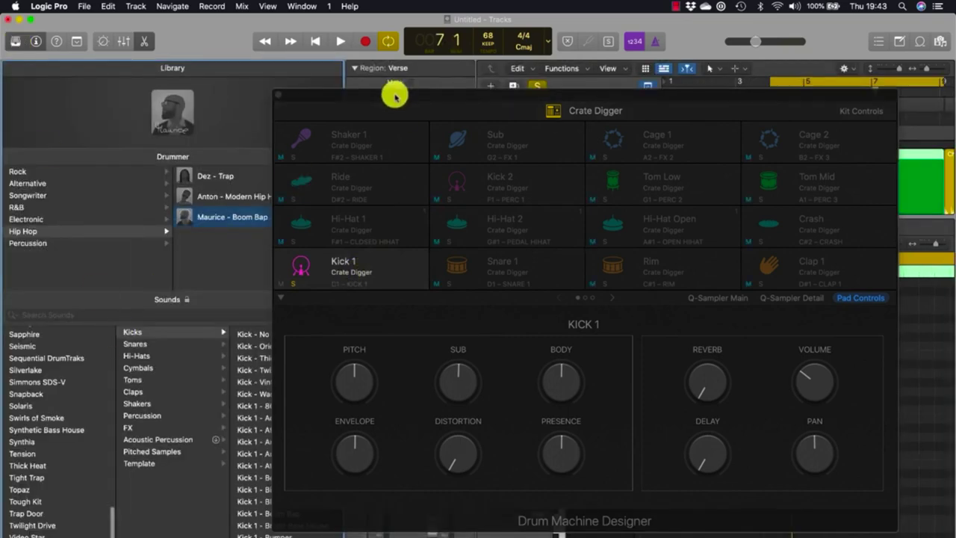
drag(398, 112, 528, 86)
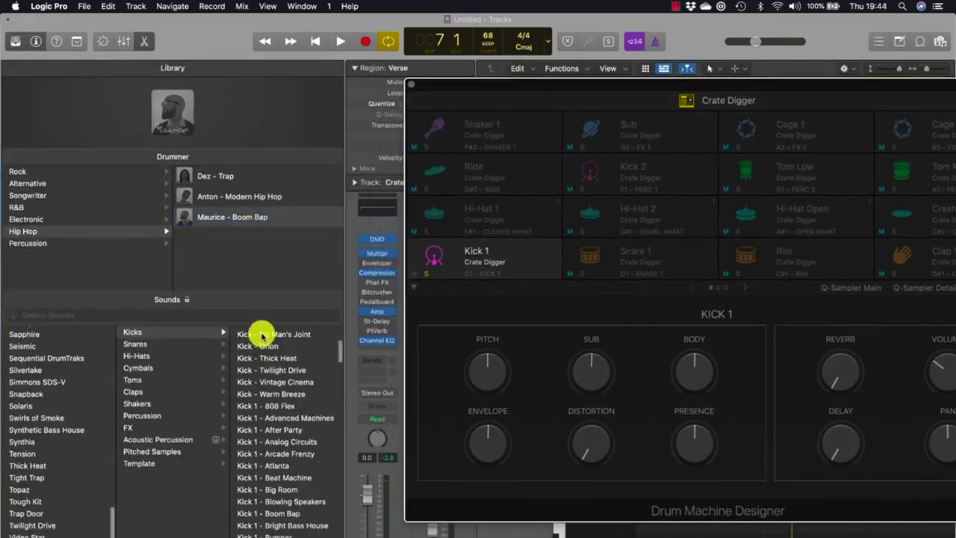
scroll(276, 373, up, 5)
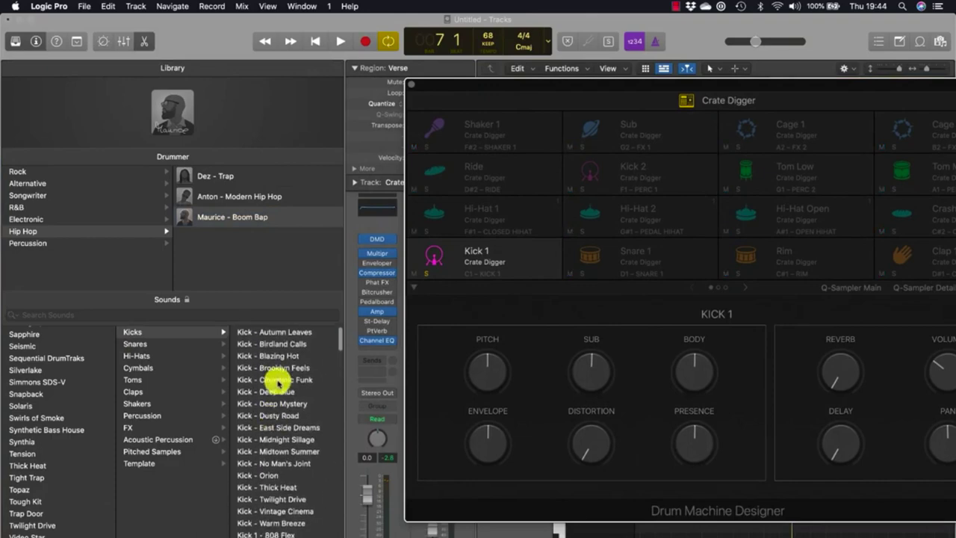
scroll(284, 427, down, 10)
scroll(286, 426, down, 8)
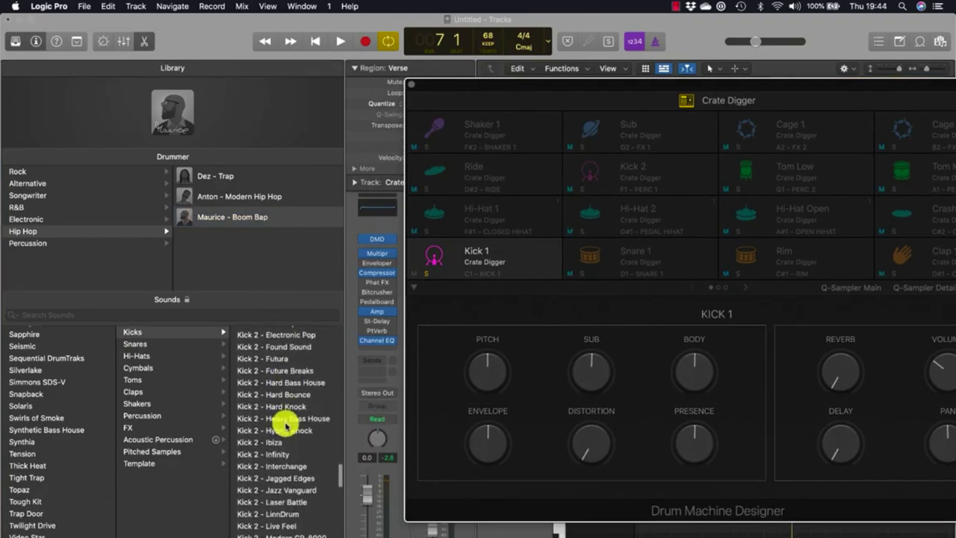
scroll(286, 426, up, 10)
scroll(286, 424, up, 8)
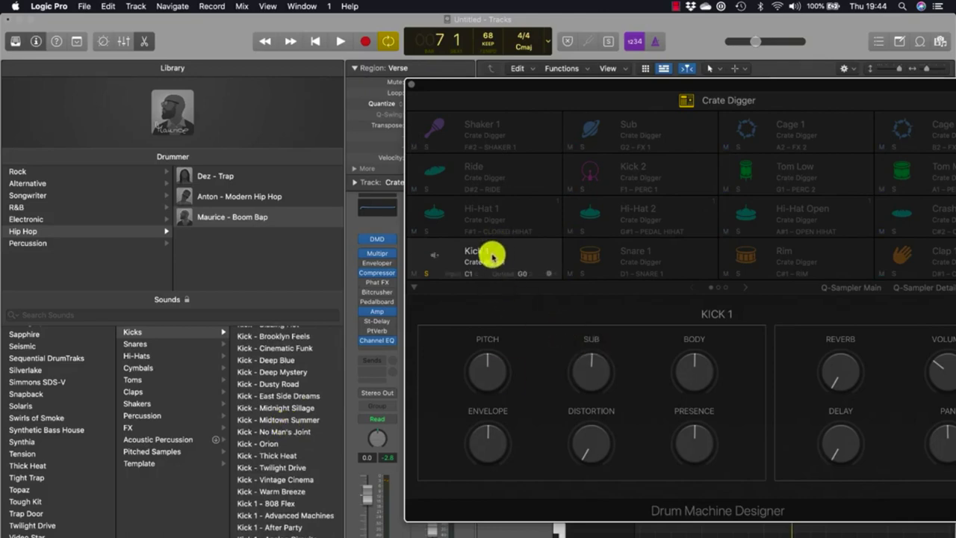
scroll(309, 401, up, 3)
- Audition replacement kicks during playback and load Kick - Brooklyn Feels onto the Kick 1 pad
key(space)
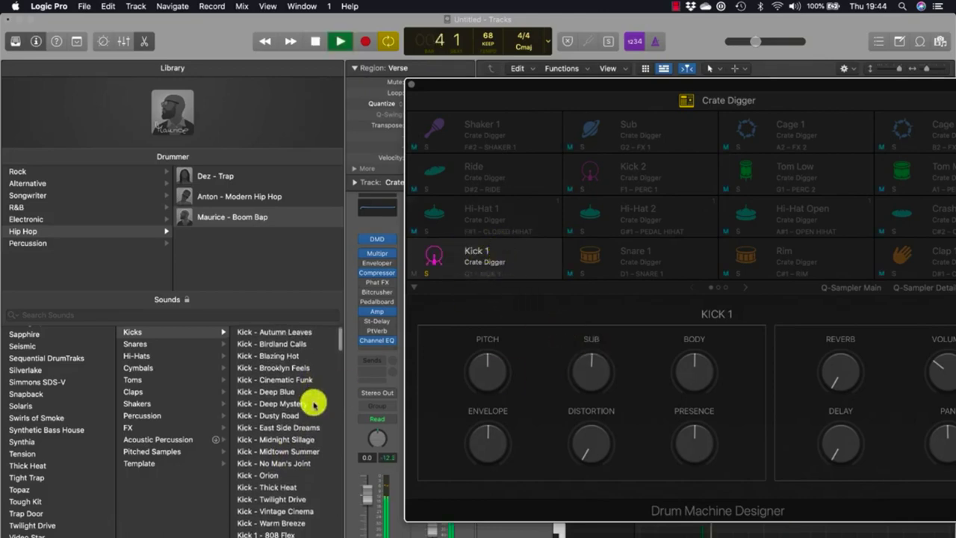
click(271, 333)
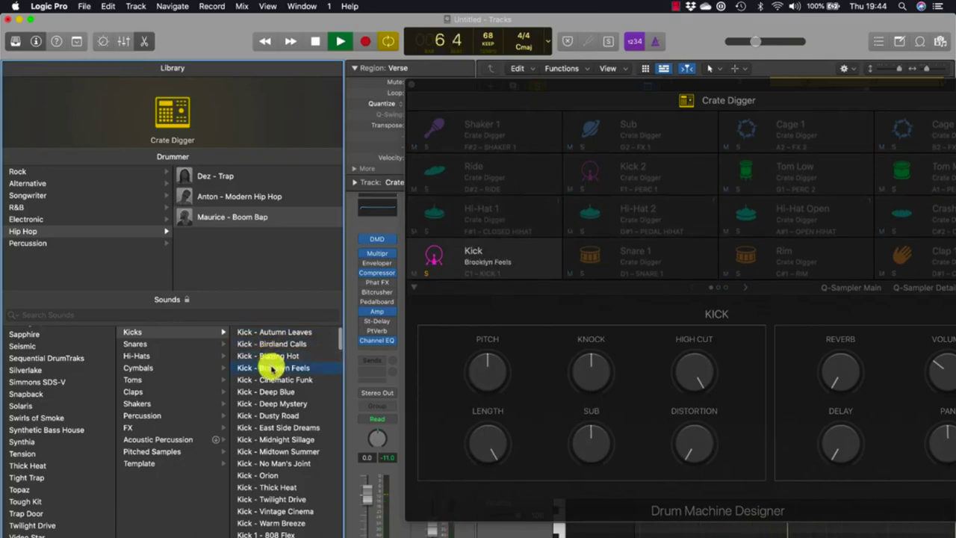
mouse_move(516, 247)
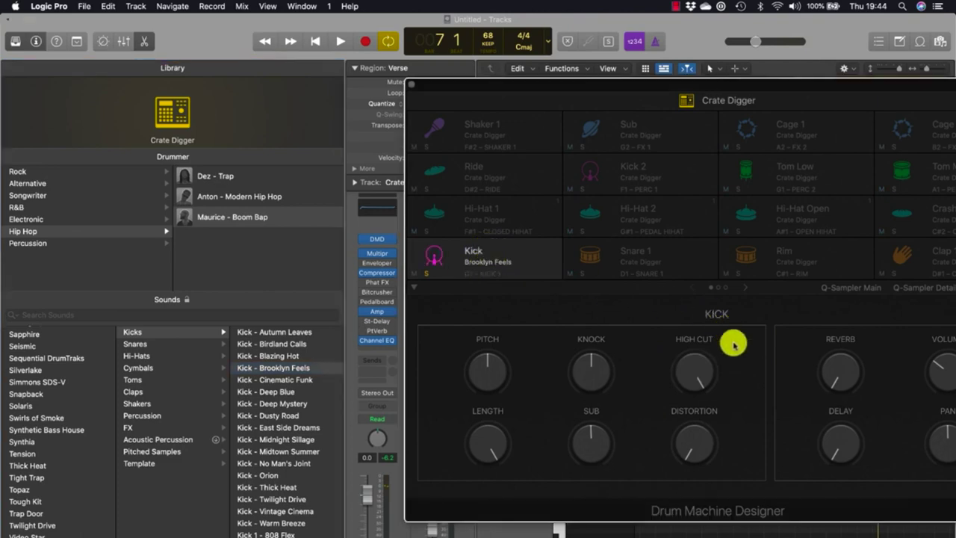
- Set the Brooklyn Feels kick's Distortion to 75% and its Pitch to -3 while playing the Verse
key(space)
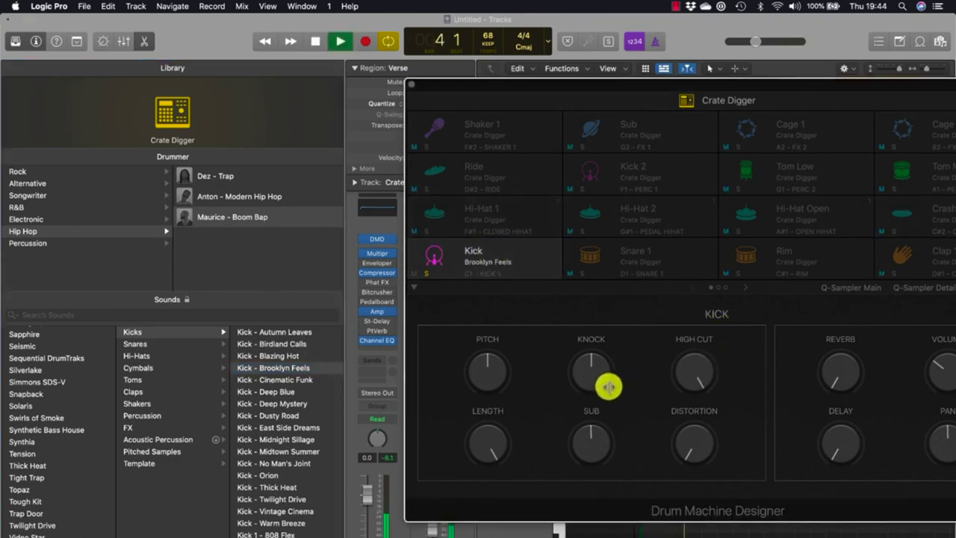
drag(688, 441, 681, 405)
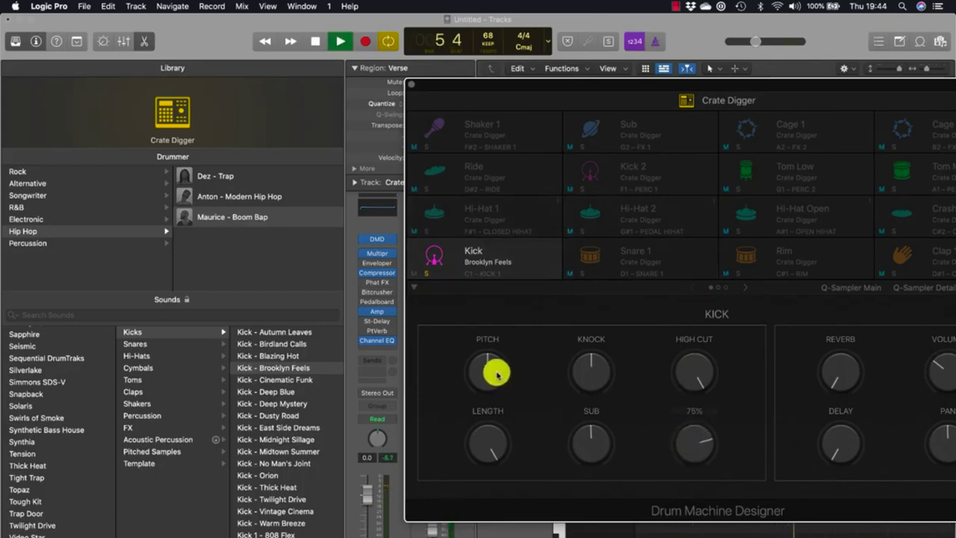
mouse_move(497, 374)
mouse_down()
mouse_move(497, 410)
mouse_move(494, 389)
mouse_up()
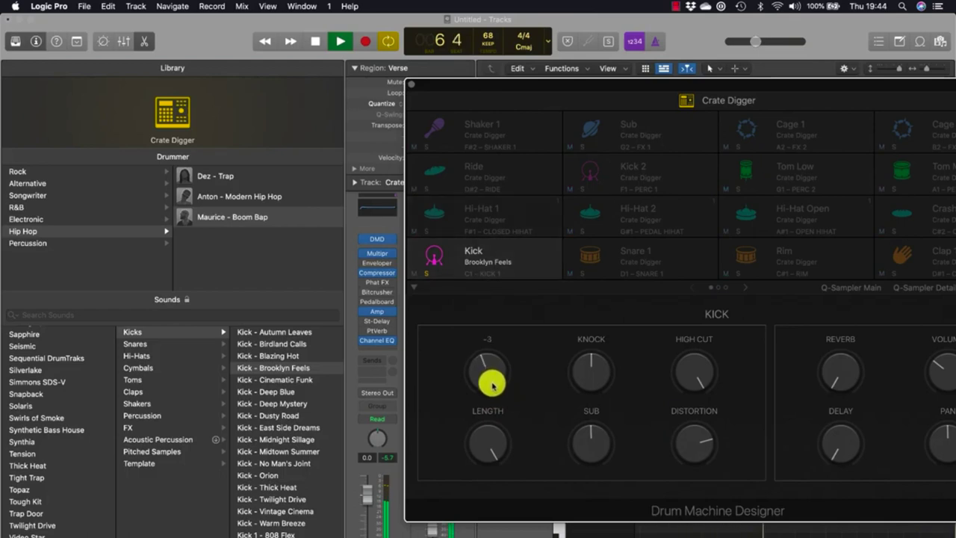
key(space)
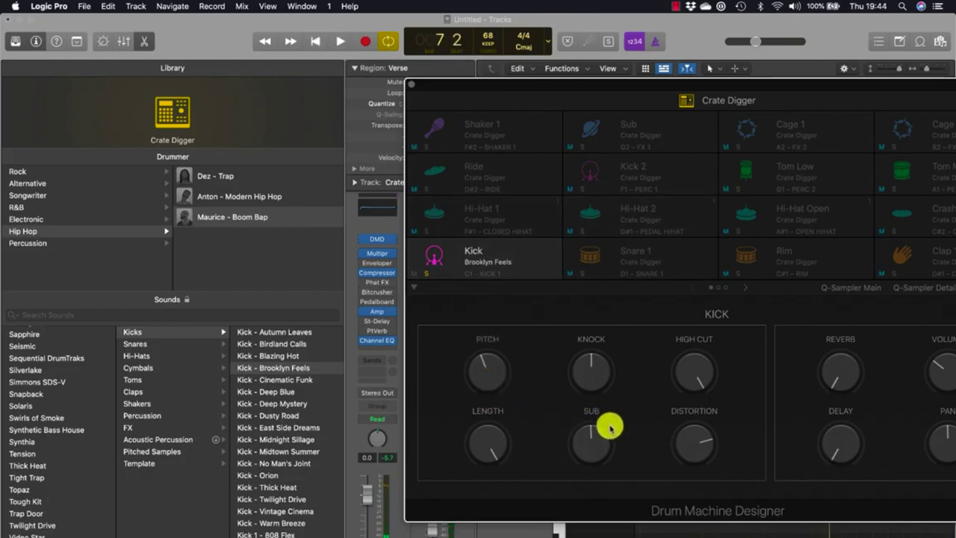
key(space)
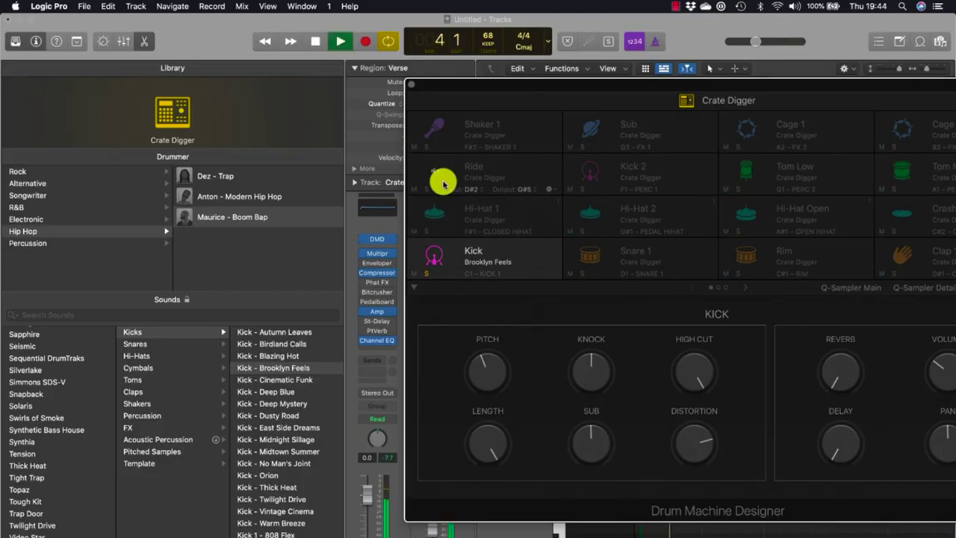
- Solo the Snare 1 pad, audition other snares during playback, and load Snare 1 - 808 Flex onto it
click(646, 255)
key(space)
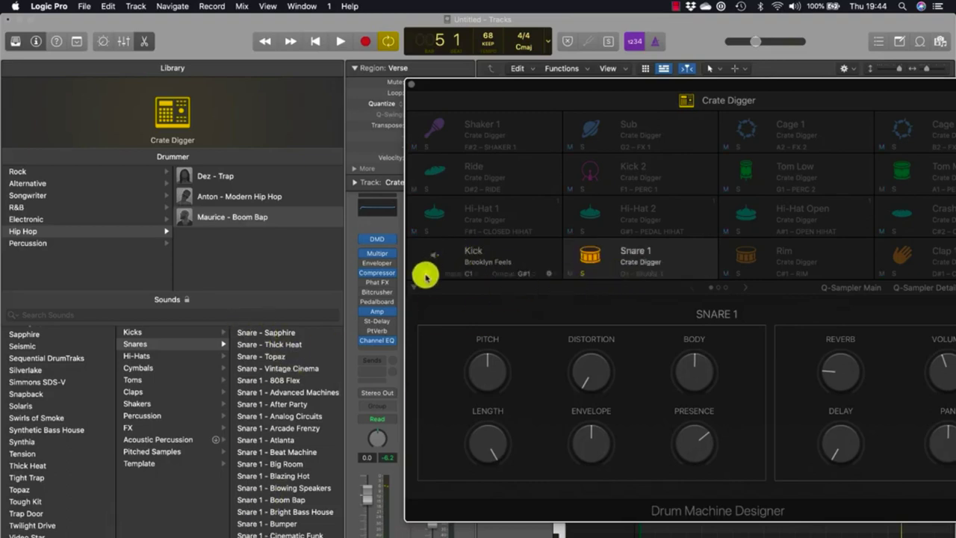
click(286, 356)
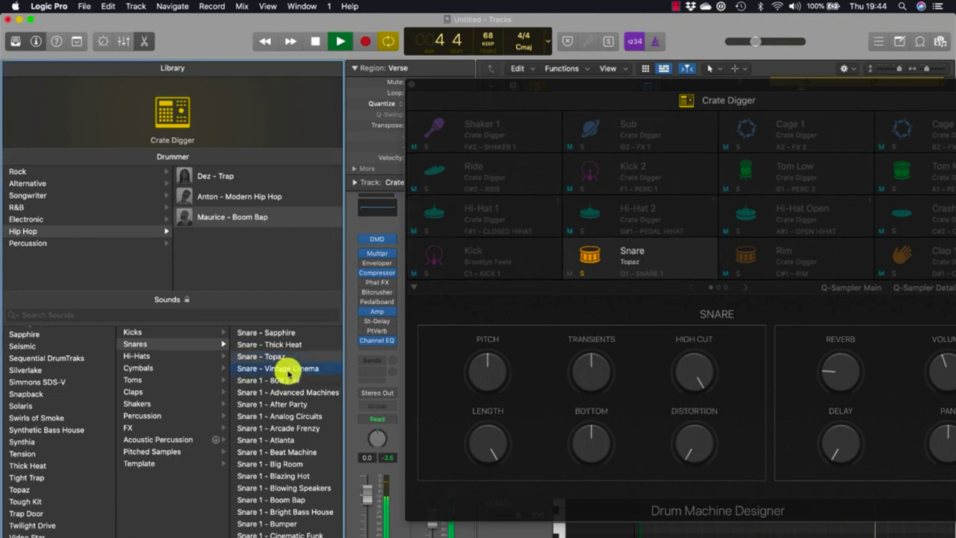
click(289, 370)
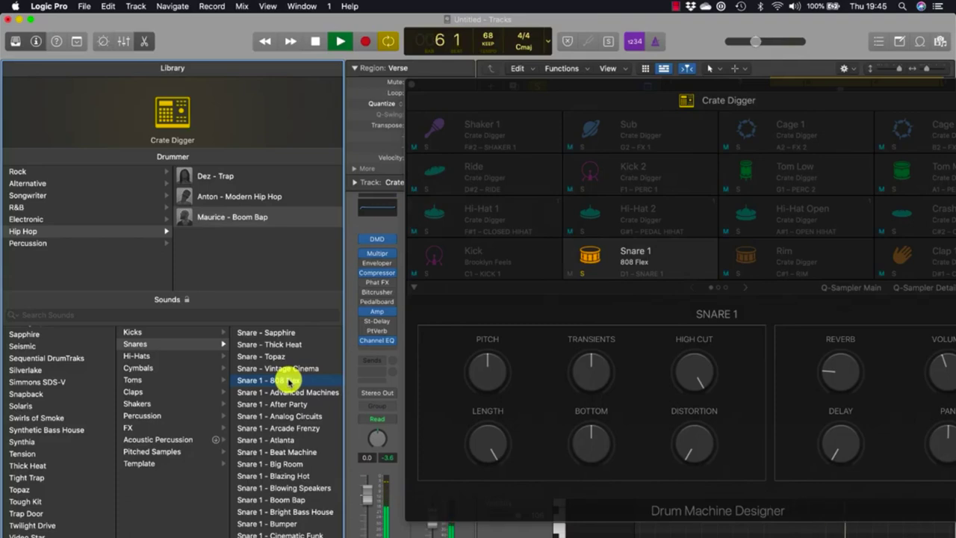
- Select the whole Crate Digger kit to show its Kit Controls, and reposition Drum Machine Designer
click(688, 103)
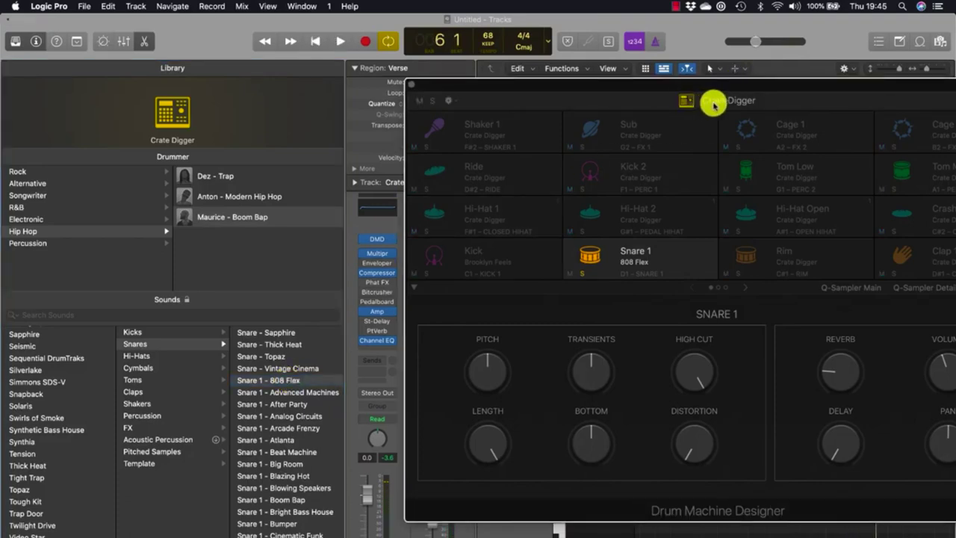
click(697, 101)
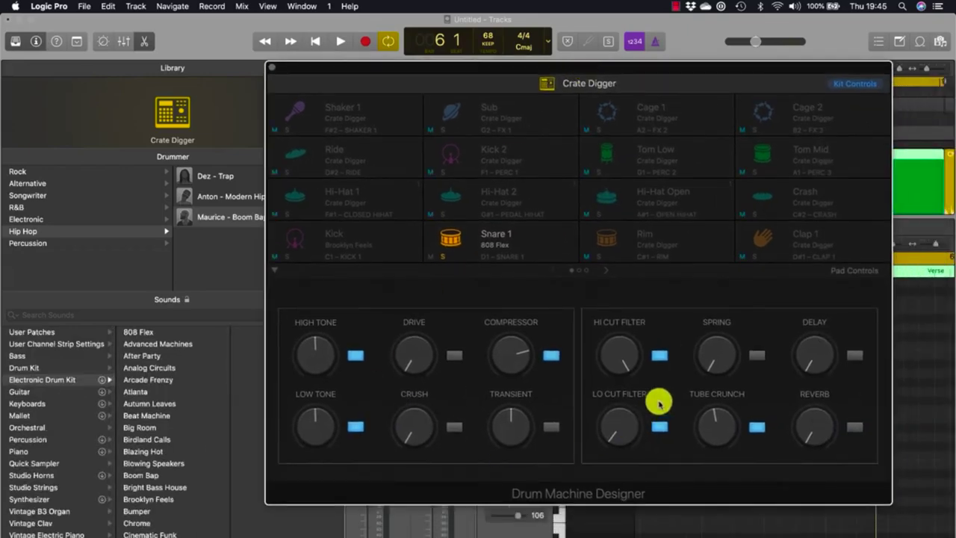
drag(496, 73, 761, 71)
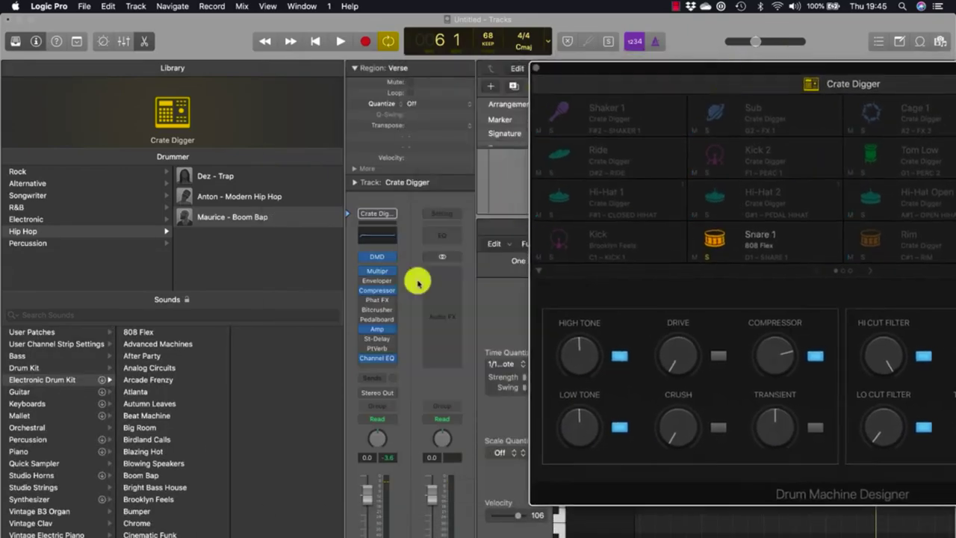
drag(610, 70, 315, 98)
- Play the Verse and raise the kit's Drive to 86% and its Compressor to maximum
key(space)
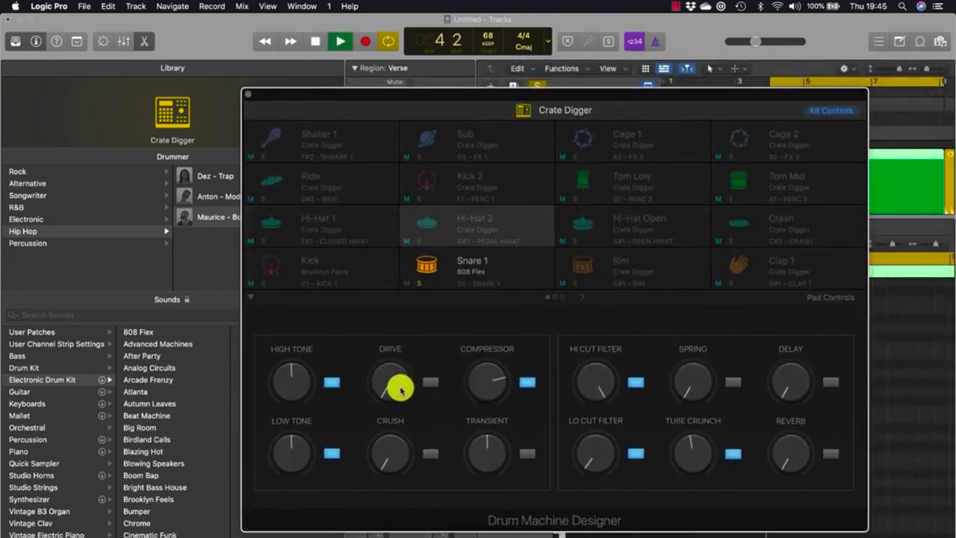
drag(400, 388, 380, 292)
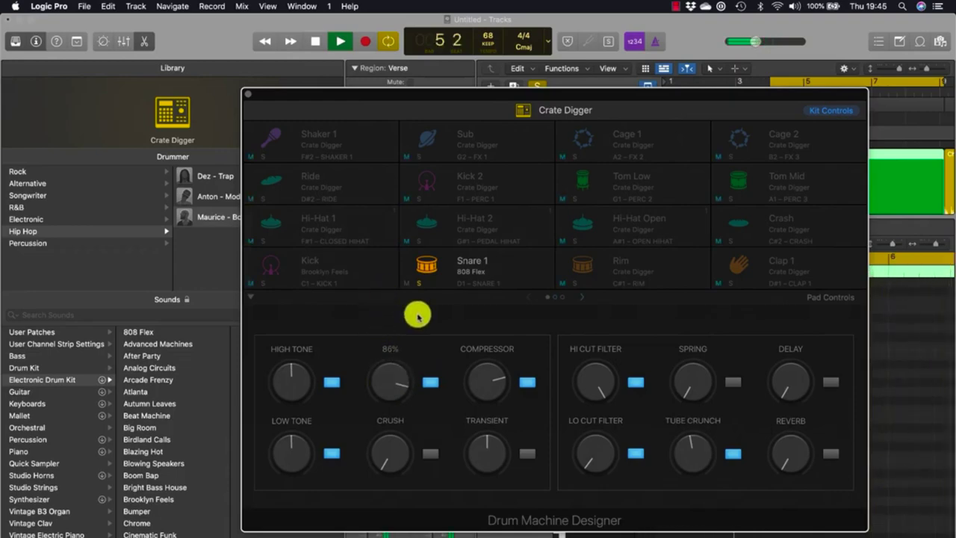
drag(486, 383, 480, 321)
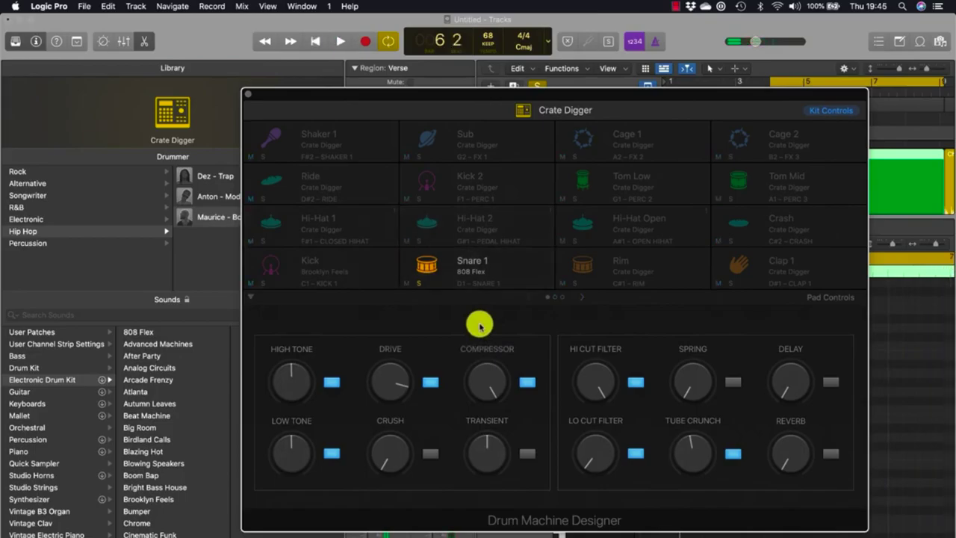